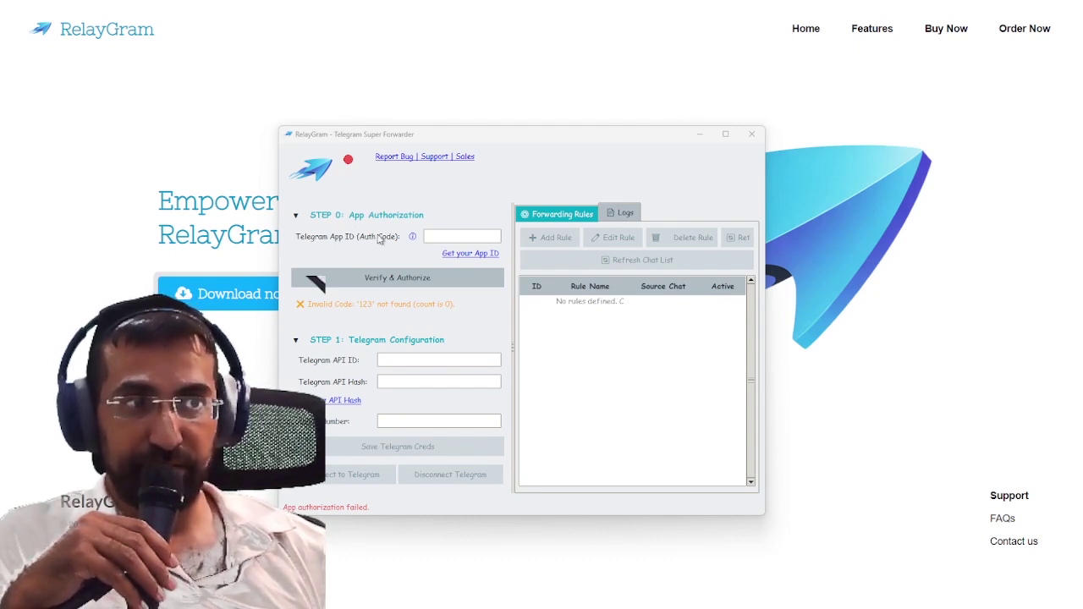
Step: Open the Telegram page for getting an App ID and start entering the account's phone number in the login form
{"action": "left_click", "coordinate": [470, 255]}
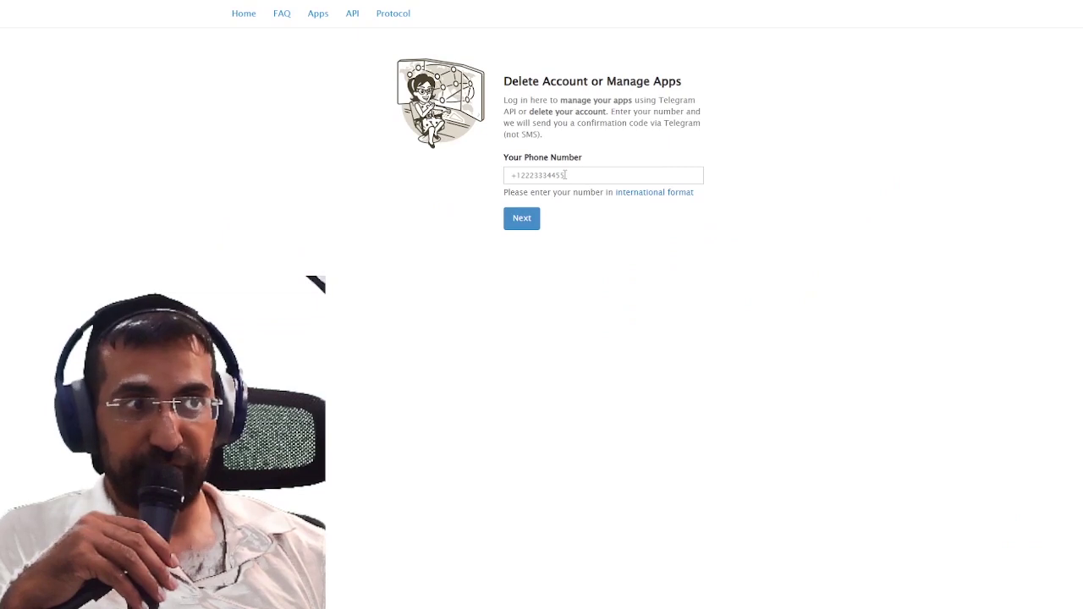
{"action": "left_click", "coordinate": [565, 174]}
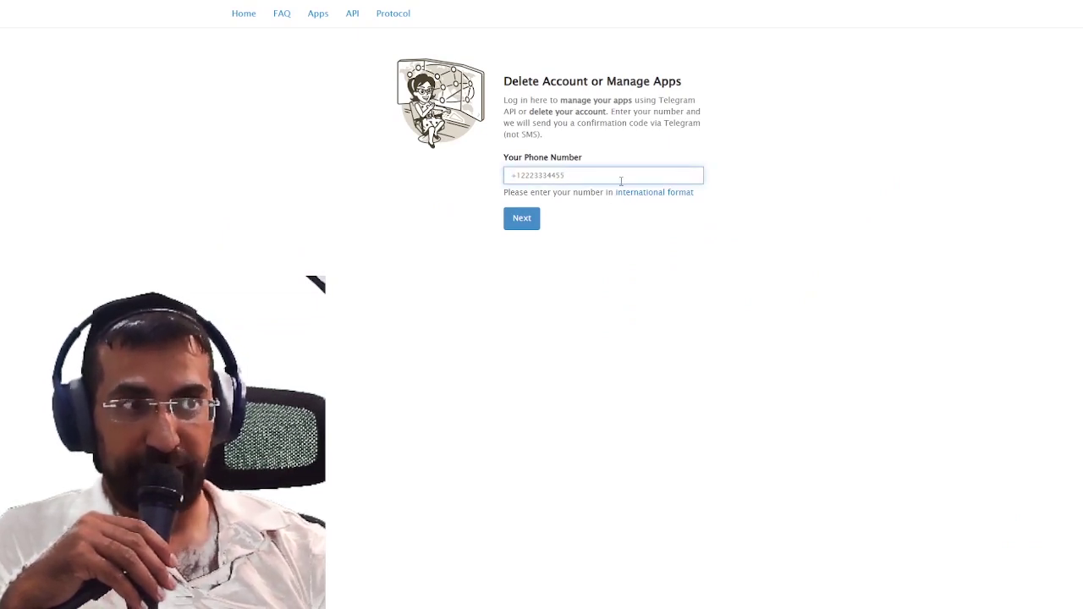
{"action": "type", "text": "+"}
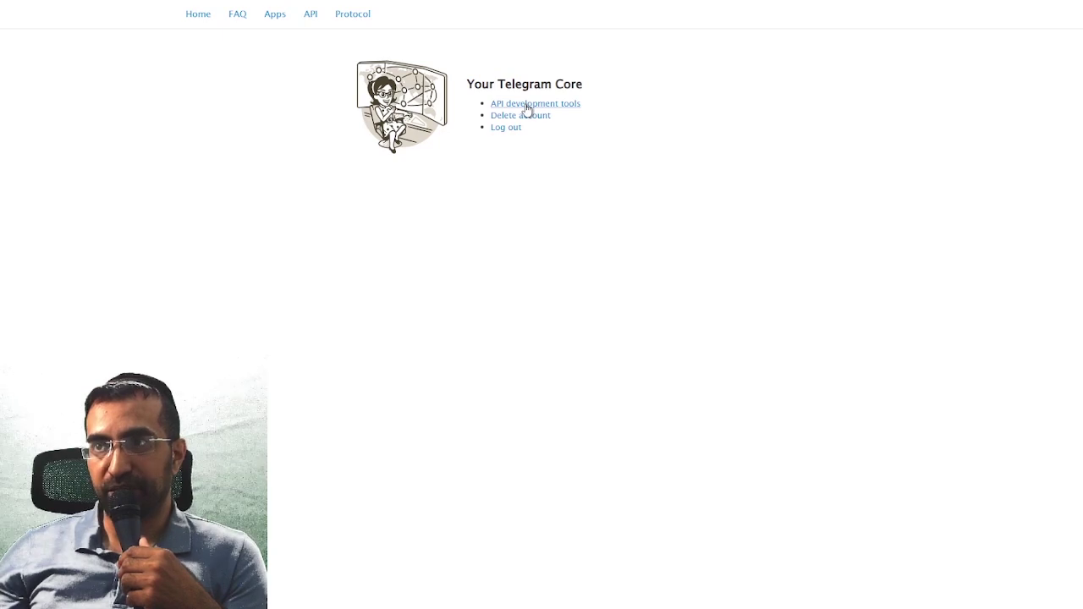
Step: Open Telegram's API development tools to reach the form for creating a new application
{"action": "left_click", "coordinate": [526, 106]}
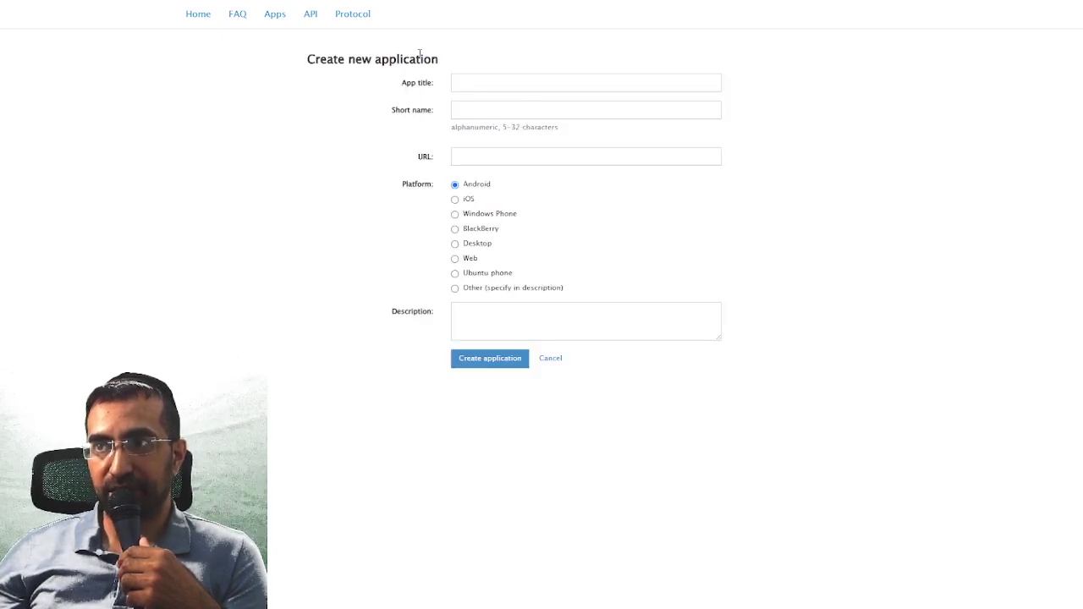
{"action": "left_click_drag", "start_coordinate": [303, 50], "coordinate": [477, 68]}
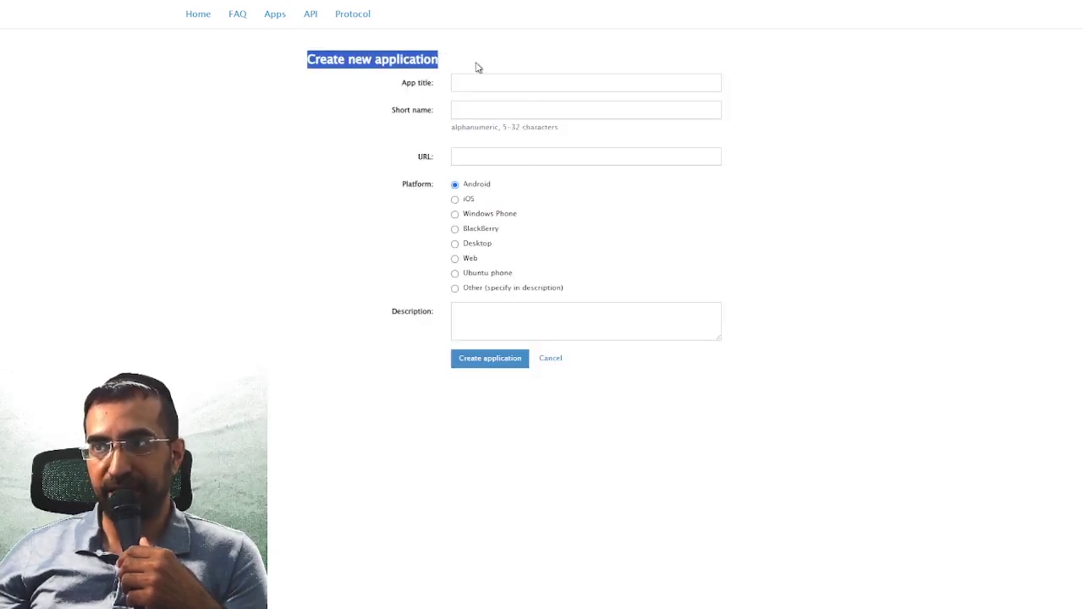
{"action": "left_click", "coordinate": [476, 68]}
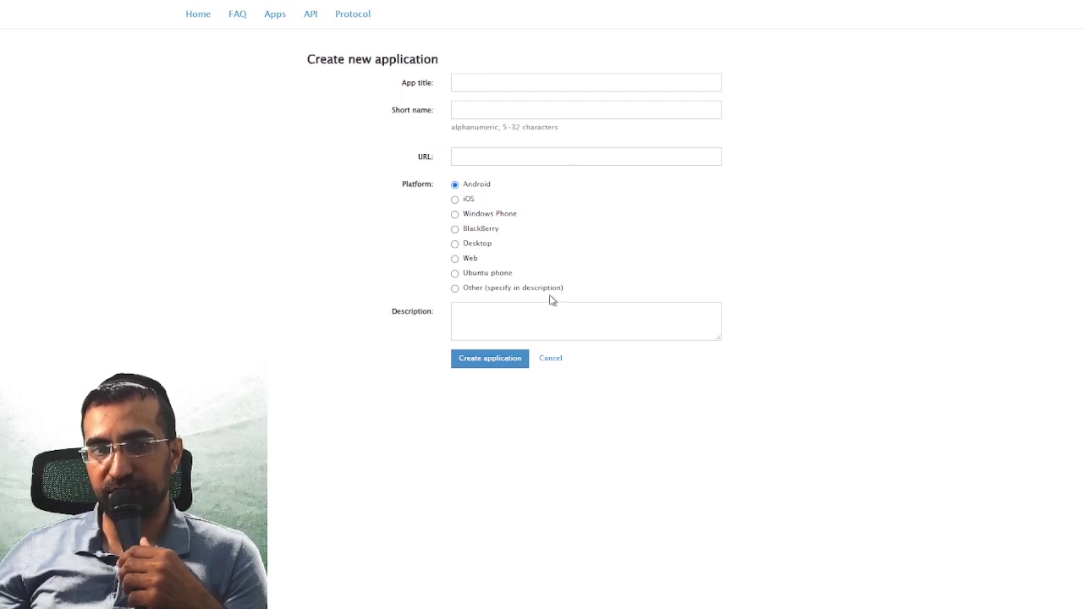
Step: Enter "Aitool" as the new application's title
{"action": "left_click", "coordinate": [465, 82]}
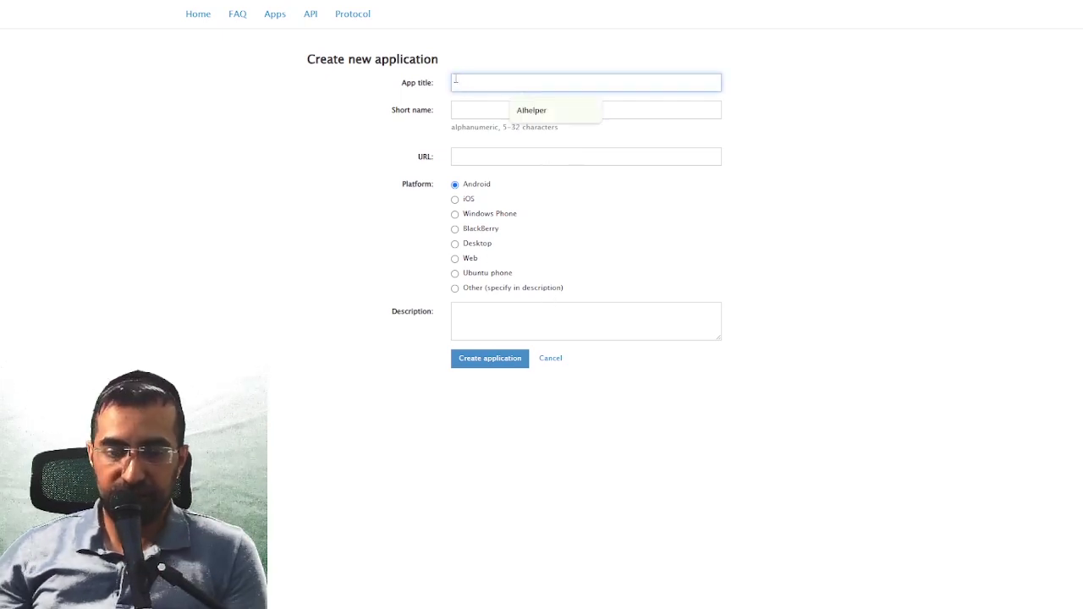
{"action": "type", "text": "Ag"}
{"action": "key", "text": "BackSpace"}
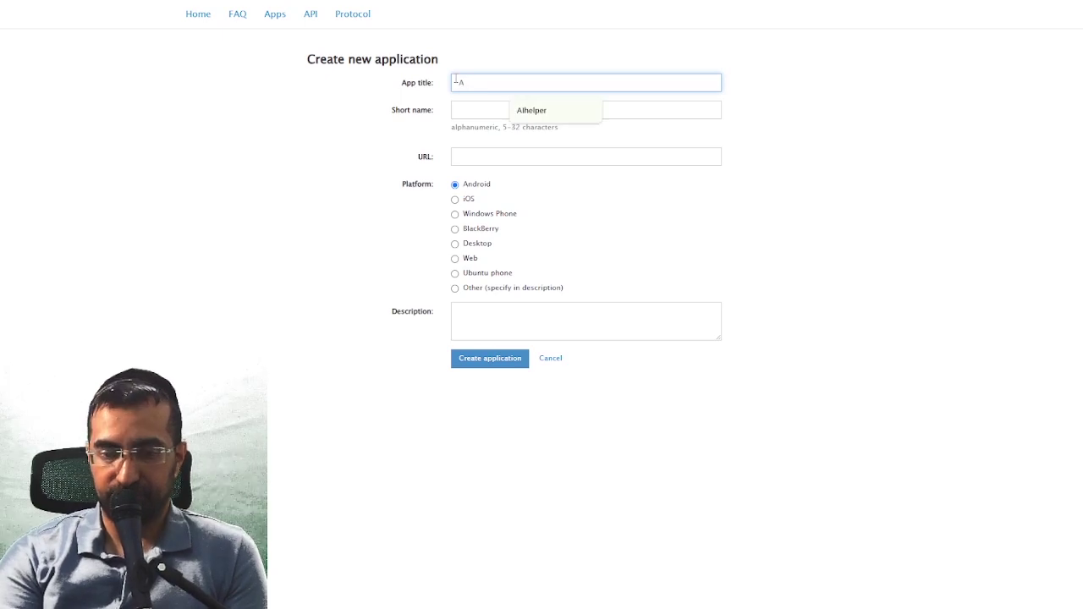
{"action": "type", "text": "itool"}
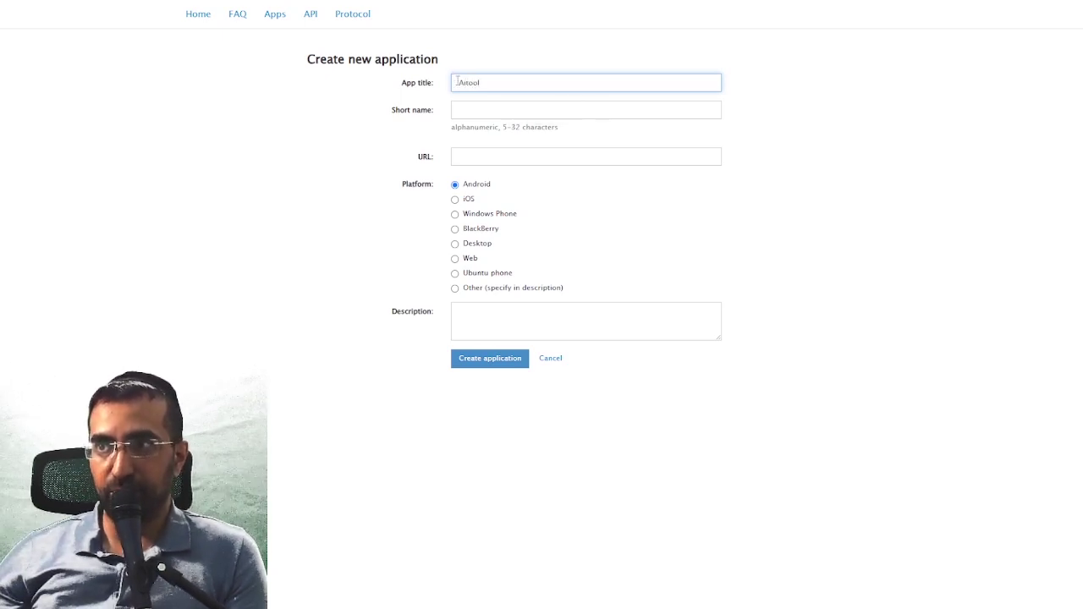
{"action": "double_click", "coordinate": [465, 84]}
{"action": "type", "text": "AI"}
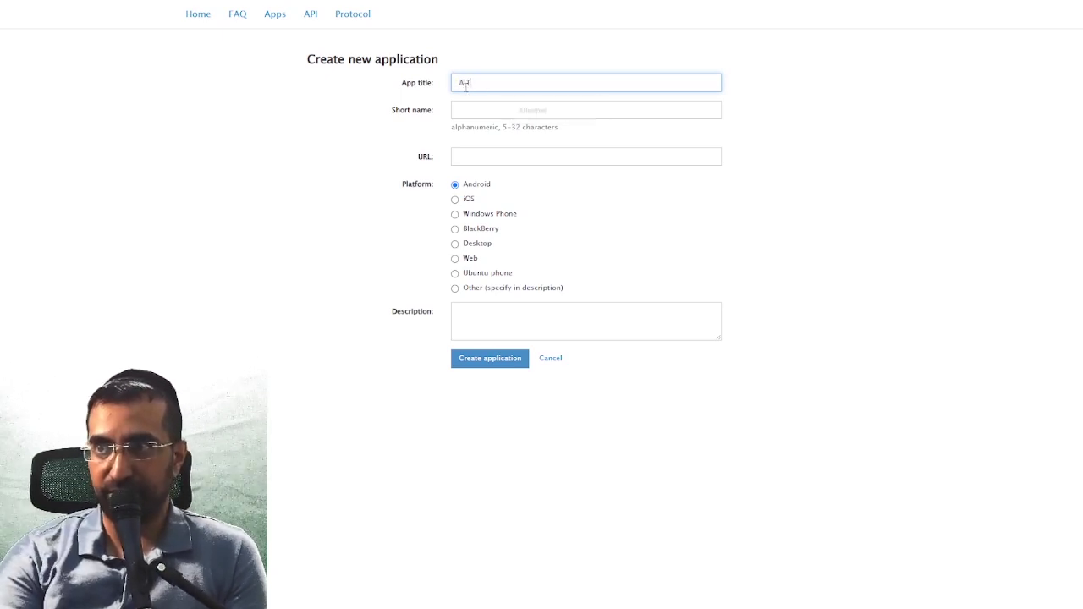
{"action": "type", "text": "Tr"}
{"action": "double_click", "coordinate": [465, 85]}
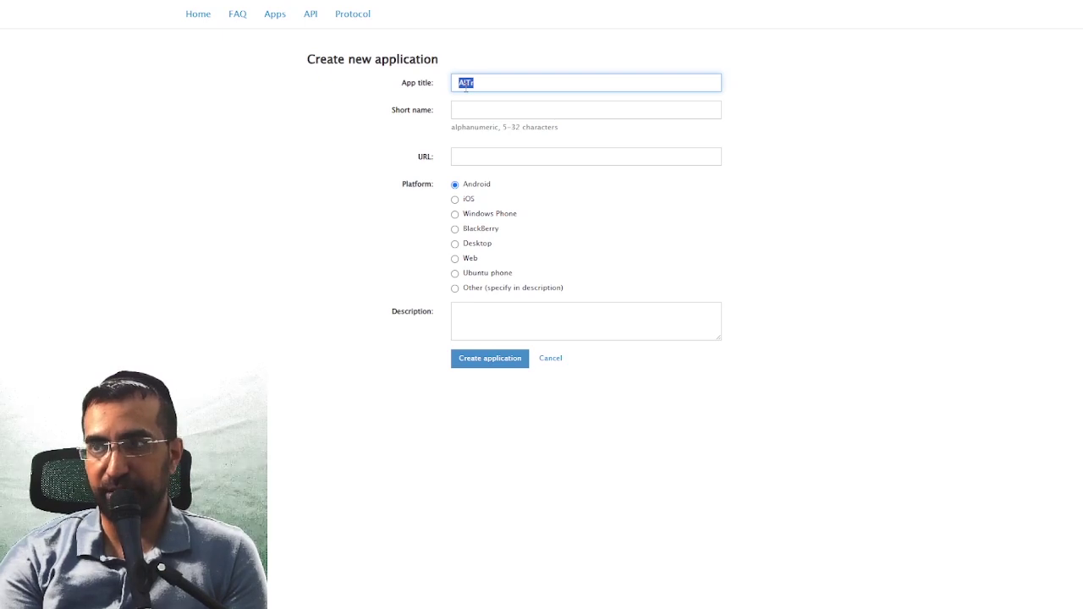
{"action": "type", "text": "A"}
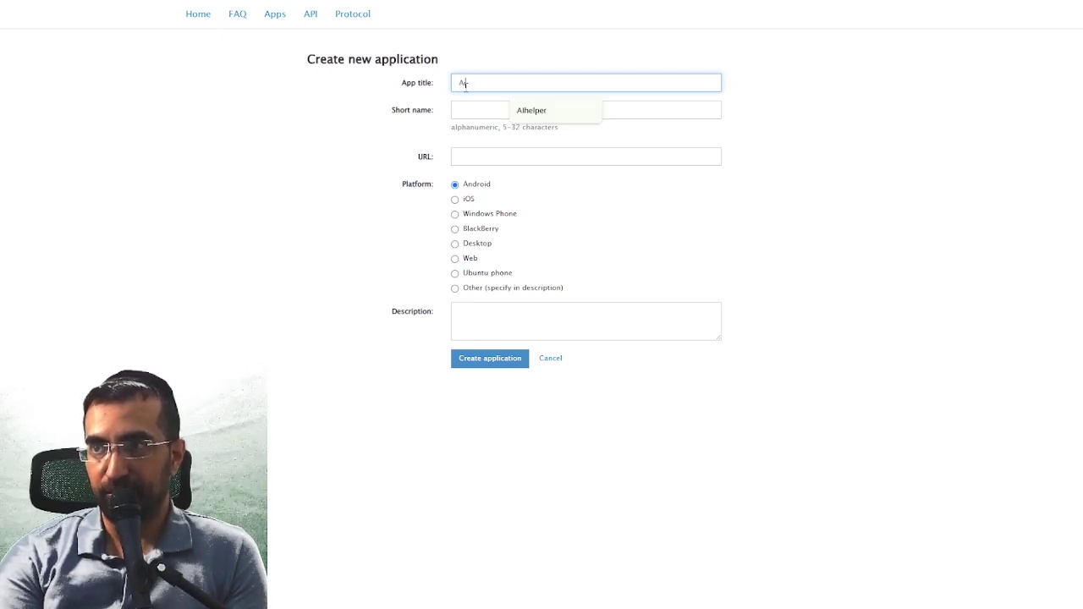
{"action": "type", "text": "itool"}
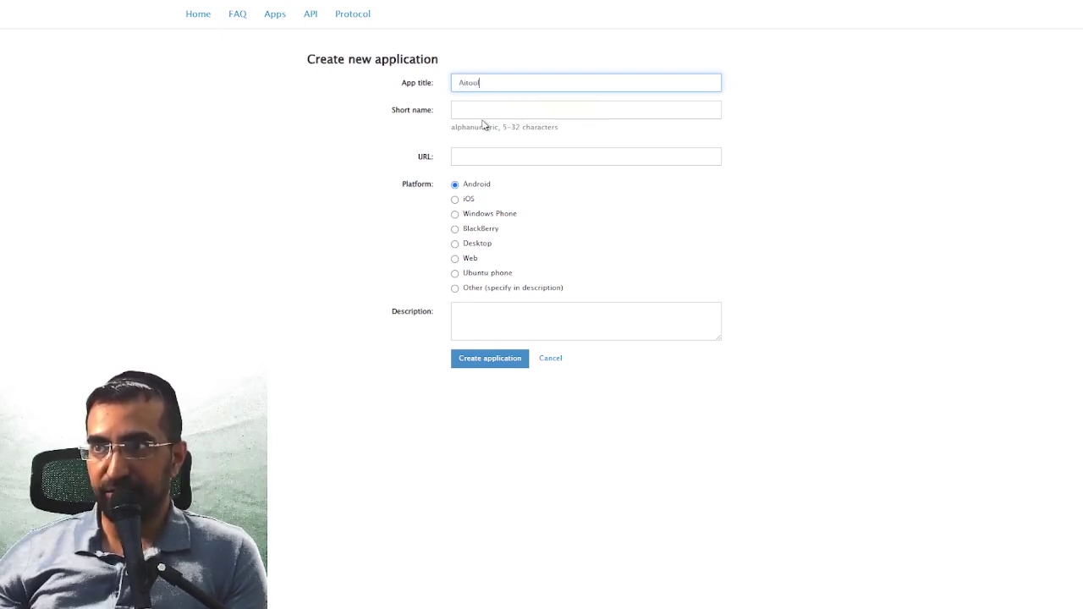
Step: Set the short name to "tool", leave the URL empty, choose the Desktop platform and enter "Ai tool" as the description
{"action": "left_click", "coordinate": [489, 112]}
{"action": "type", "text": "tool"}
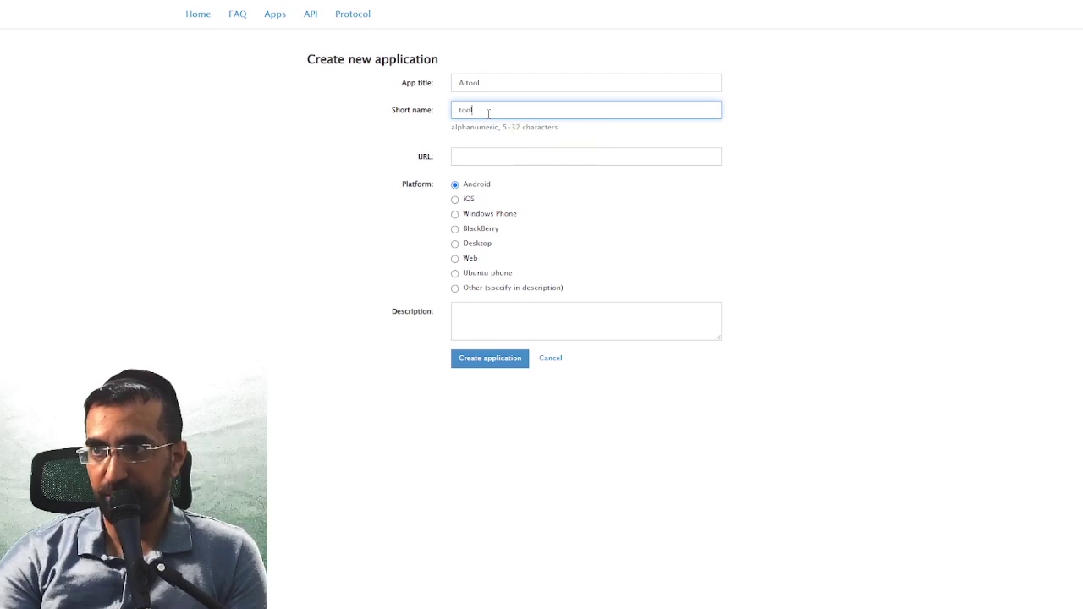
{"action": "left_click", "coordinate": [498, 161]}
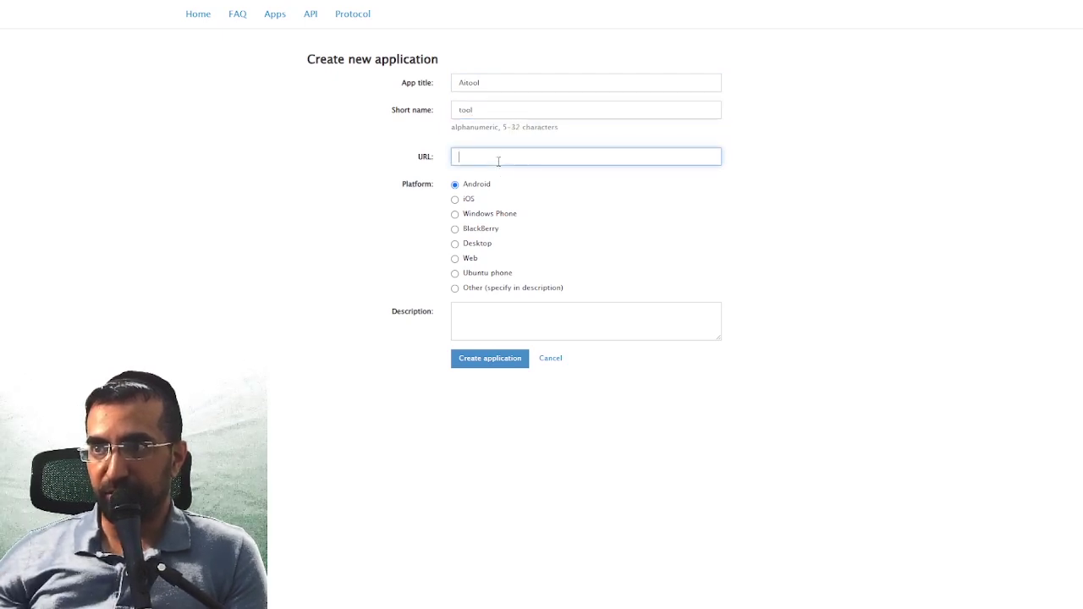
{"action": "left_click", "coordinate": [478, 246]}
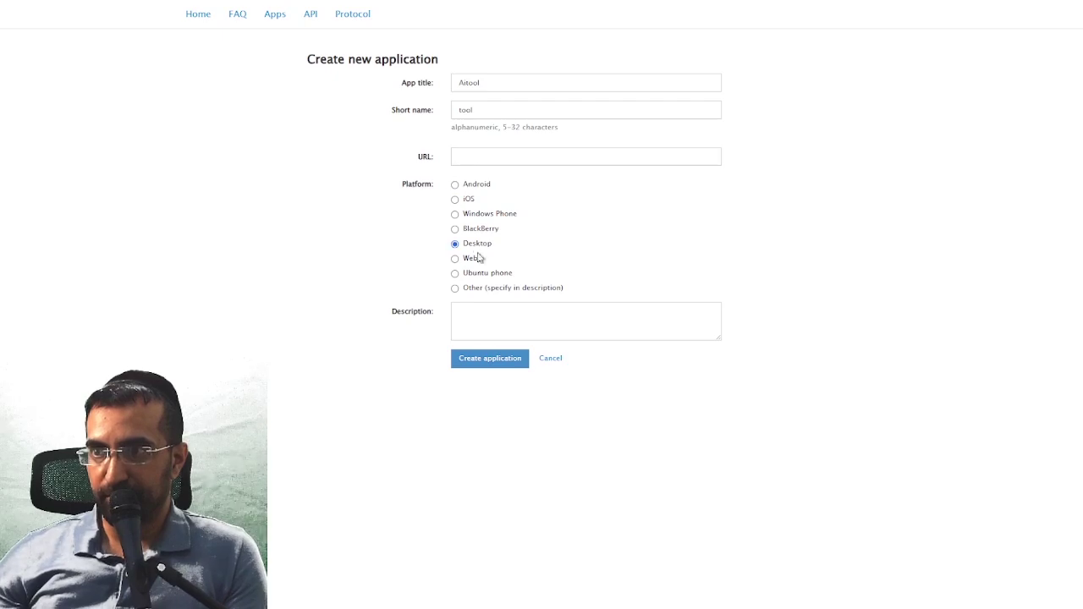
{"action": "left_click", "coordinate": [487, 318]}
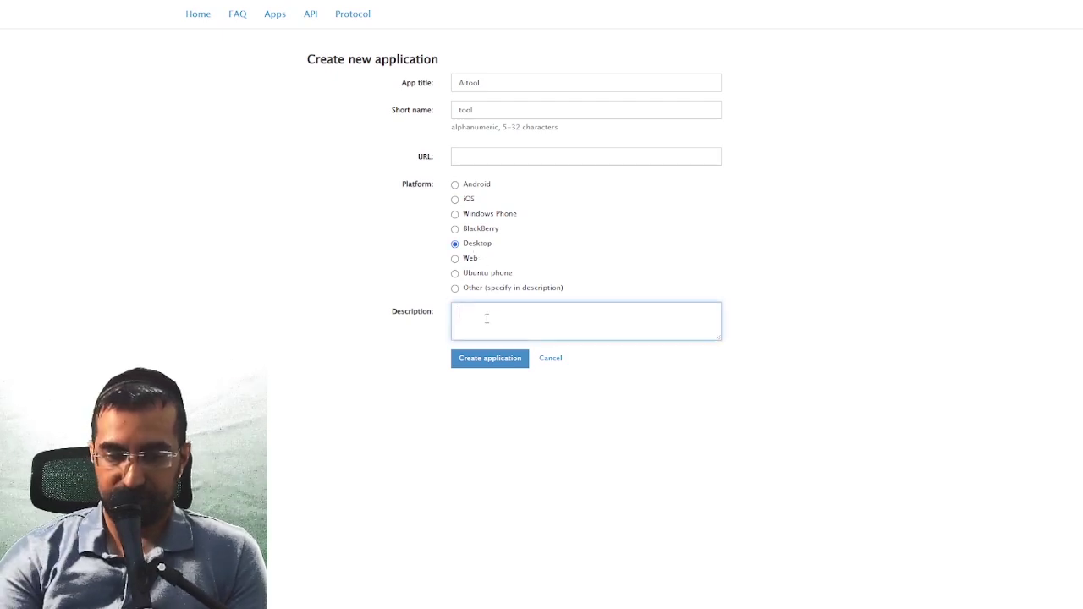
{"action": "type", "text": "Ai tool"}
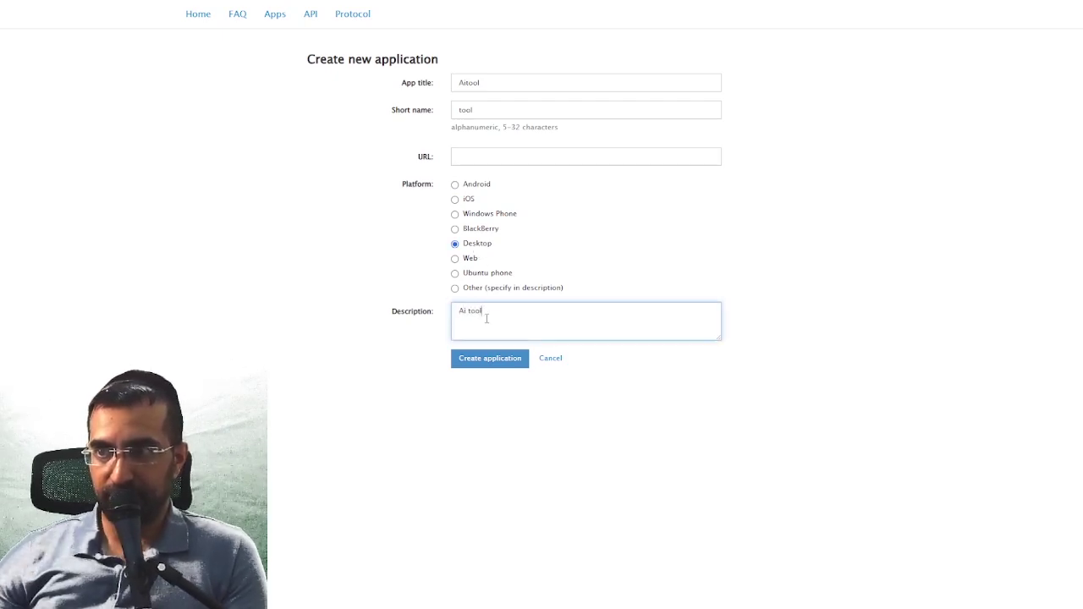
Step: Change the app title to "Ai tool" and the short name to "aitool", and submit the new application
{"action": "left_click", "coordinate": [482, 361]}
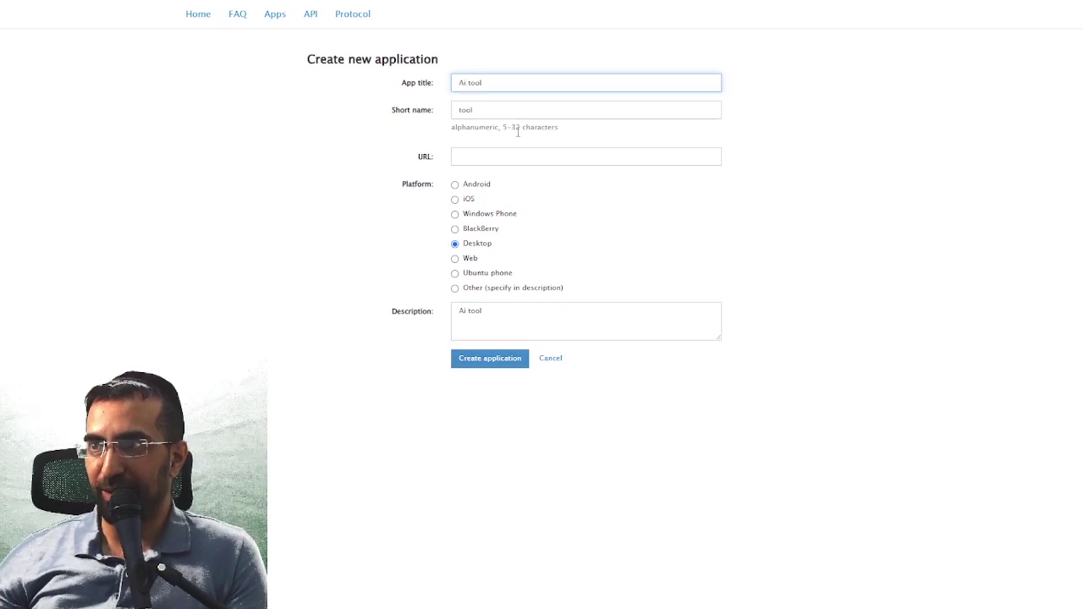
{"action": "double_click", "coordinate": [503, 127]}
{"action": "left_click", "coordinate": [460, 110]}
{"action": "type", "text": "ai"}
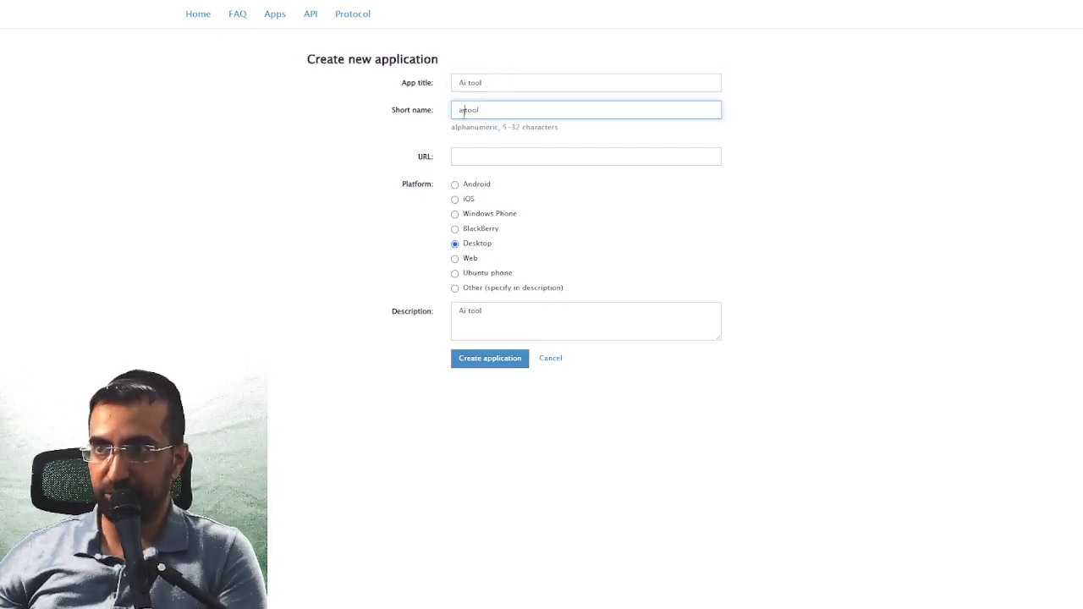
{"action": "left_click", "coordinate": [403, 156]}
{"action": "left_click", "coordinate": [484, 362]}
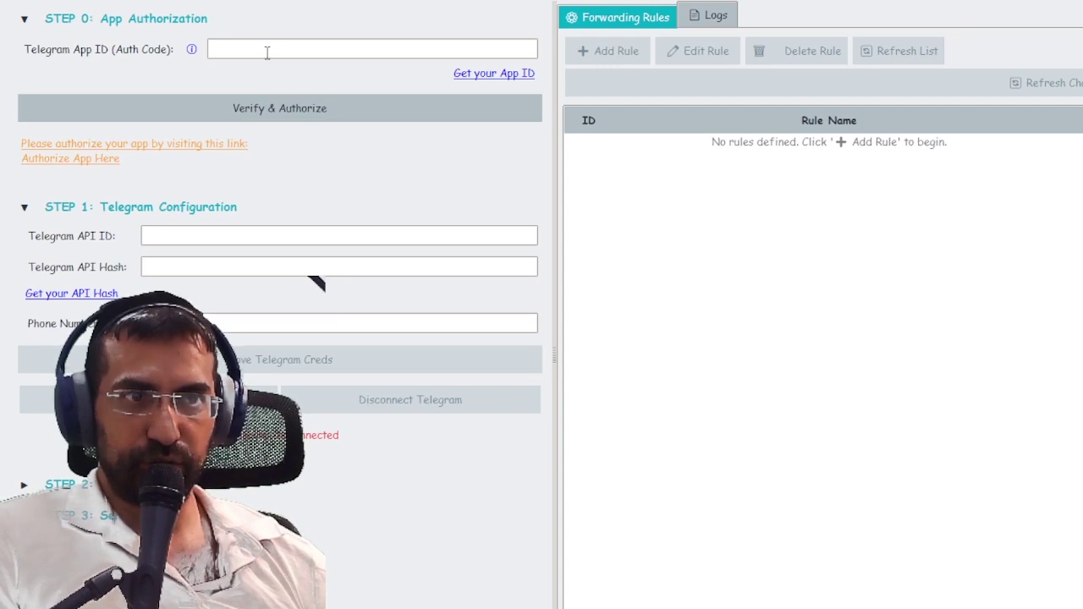
Step: Enter the Telegram App ID as the auth code in RelayGram's app authorization and submit it for verification
{"action": "left_click", "coordinate": [267, 52]}
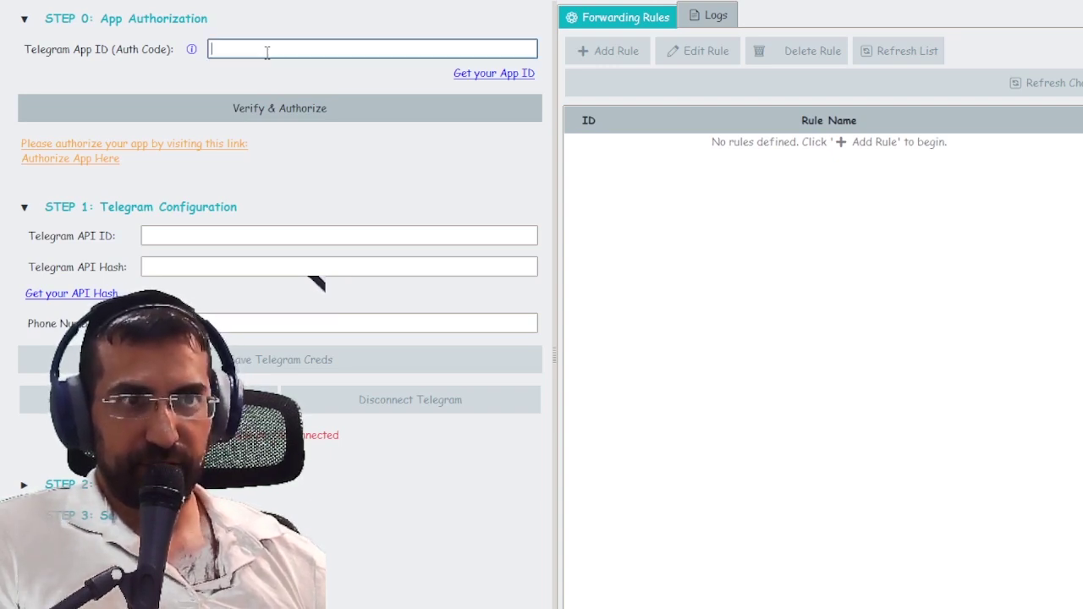
{"action": "type", "text": "123456789"}
{"action": "mouse_move", "coordinate": [266, 49]}
{"action": "left_mouse_down"}
{"action": "mouse_move", "coordinate": [204, 49]}
{"action": "mouse_move", "coordinate": [274, 58]}
{"action": "left_mouse_up"}
{"action": "double_click", "coordinate": [260, 54]}
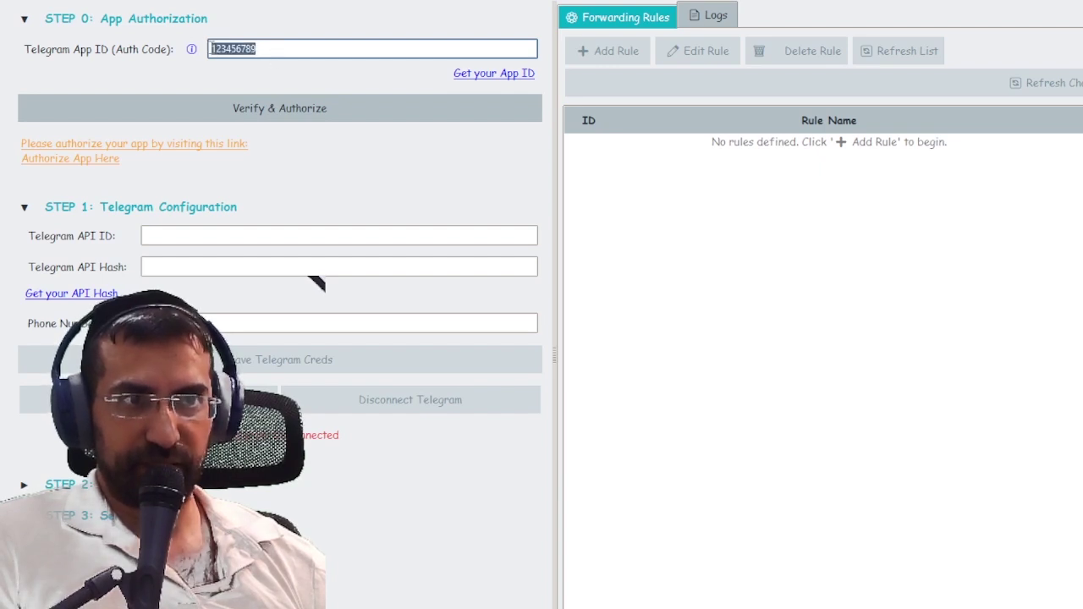
{"action": "left_click", "coordinate": [270, 114]}
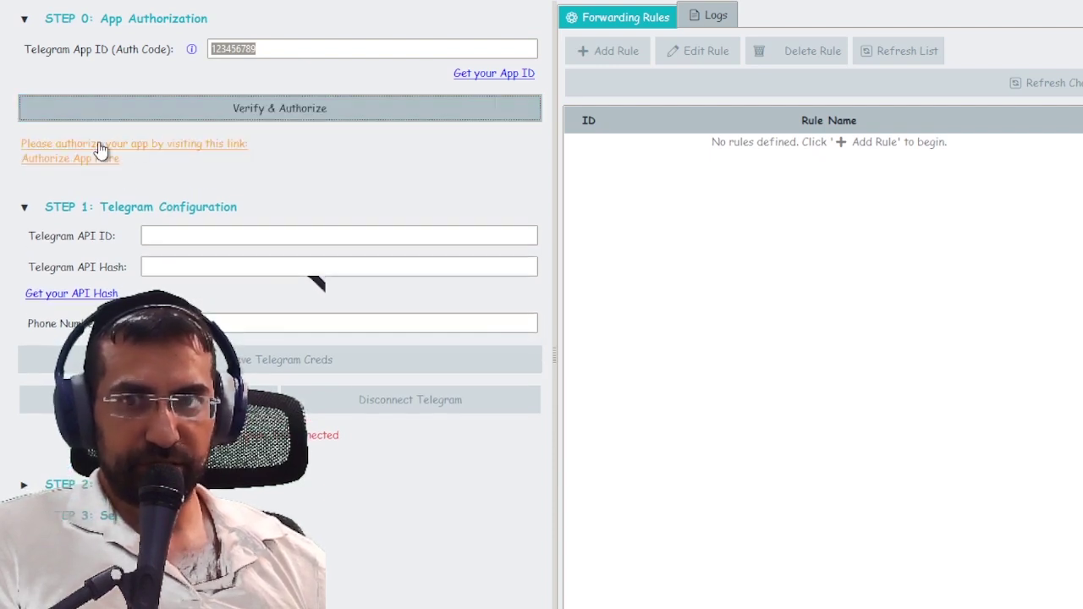
Step: Open the RelayGram activation page, fill in the name and e-mail, and start the free 2-day trial
{"action": "left_click", "coordinate": [184, 152]}
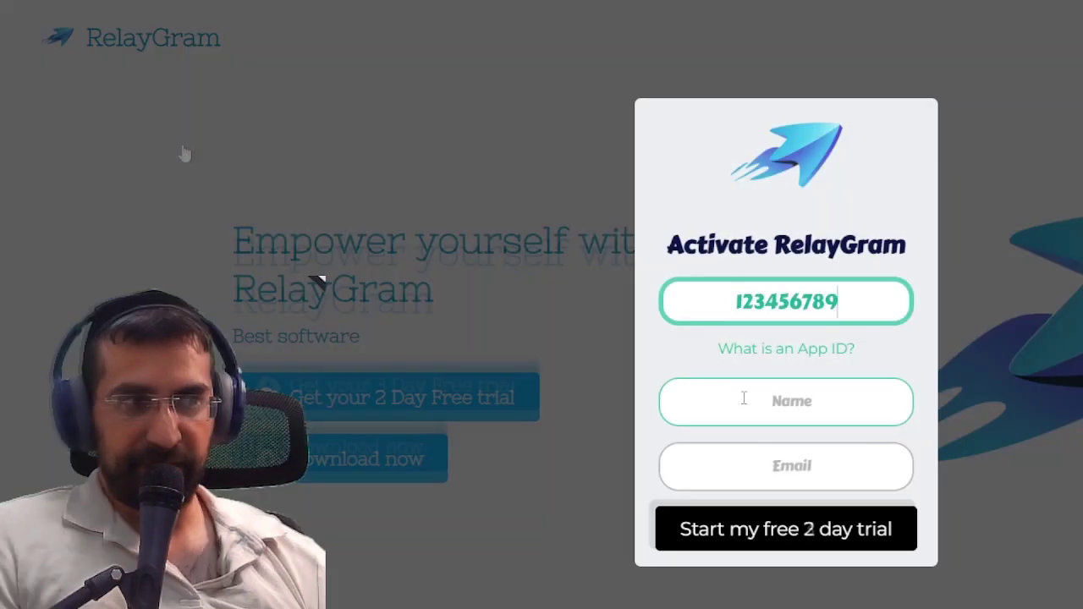
{"action": "type", "text": "Dan"}
{"action": "key", "text": "Tab"}
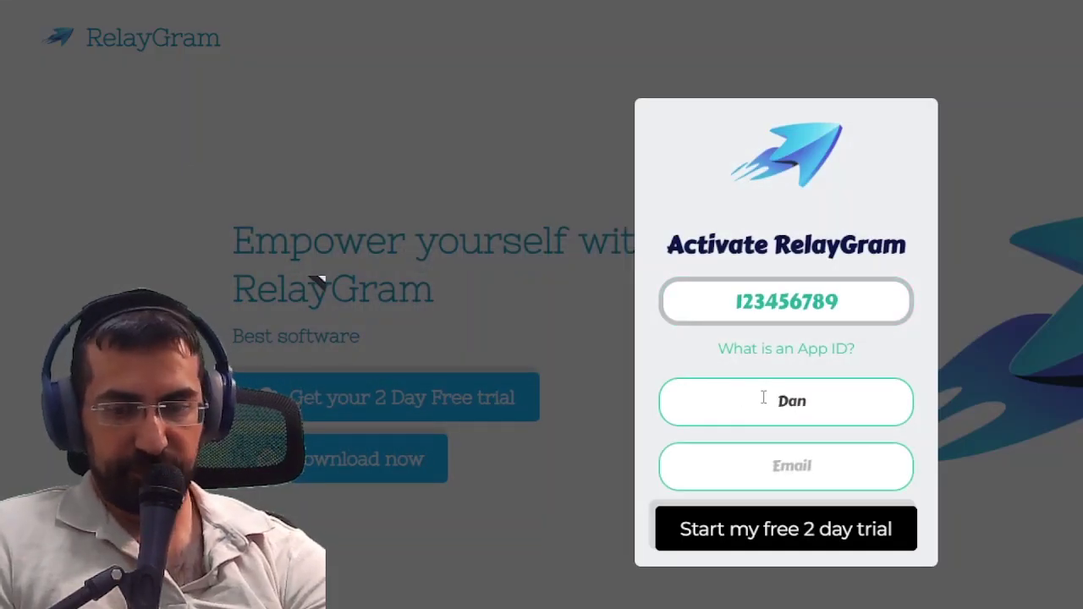
{"action": "key", "text": "ctrl+v"}
{"action": "left_click", "coordinate": [789, 530]}
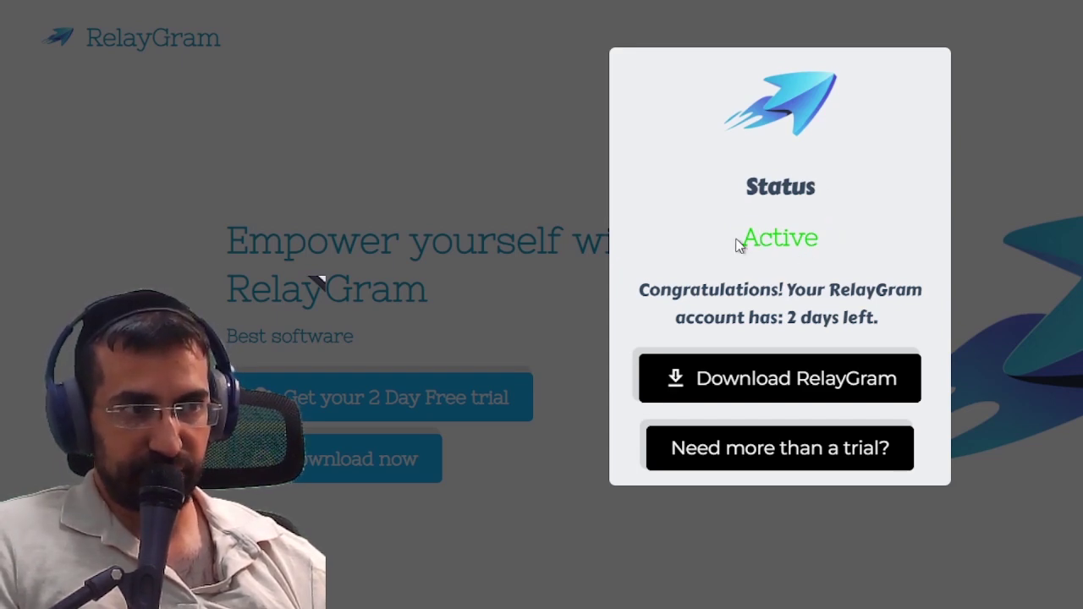
{"action": "left_click_drag", "start_coordinate": [736, 238], "coordinate": [890, 316]}
{"action": "left_click", "coordinate": [891, 316]}
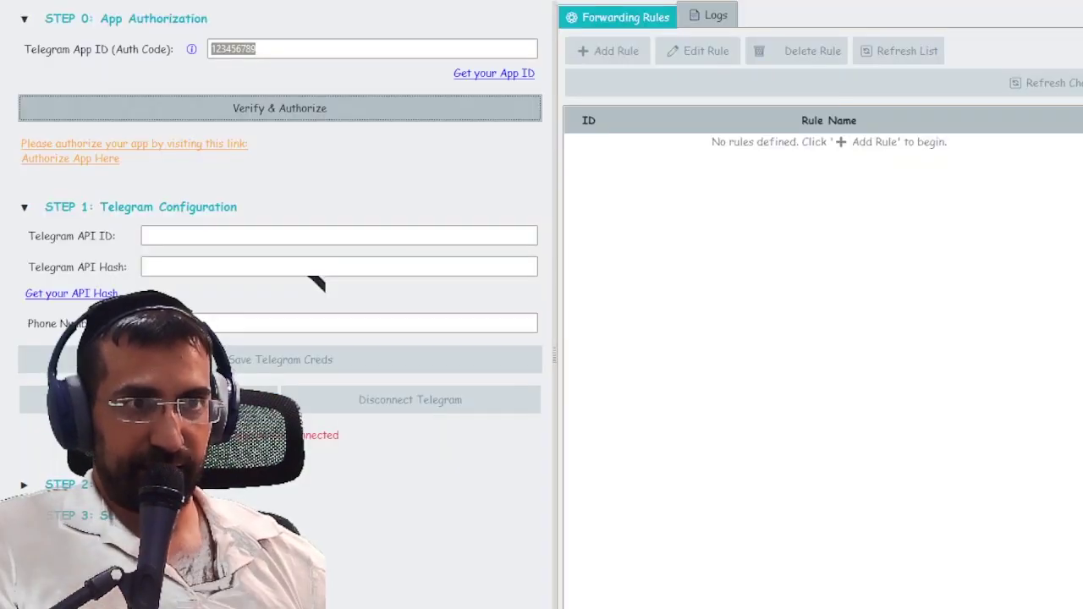
Step: Verify and authorize the App ID again, and go through the Telegram API hash and phone number fields
{"action": "left_click", "coordinate": [296, 112]}
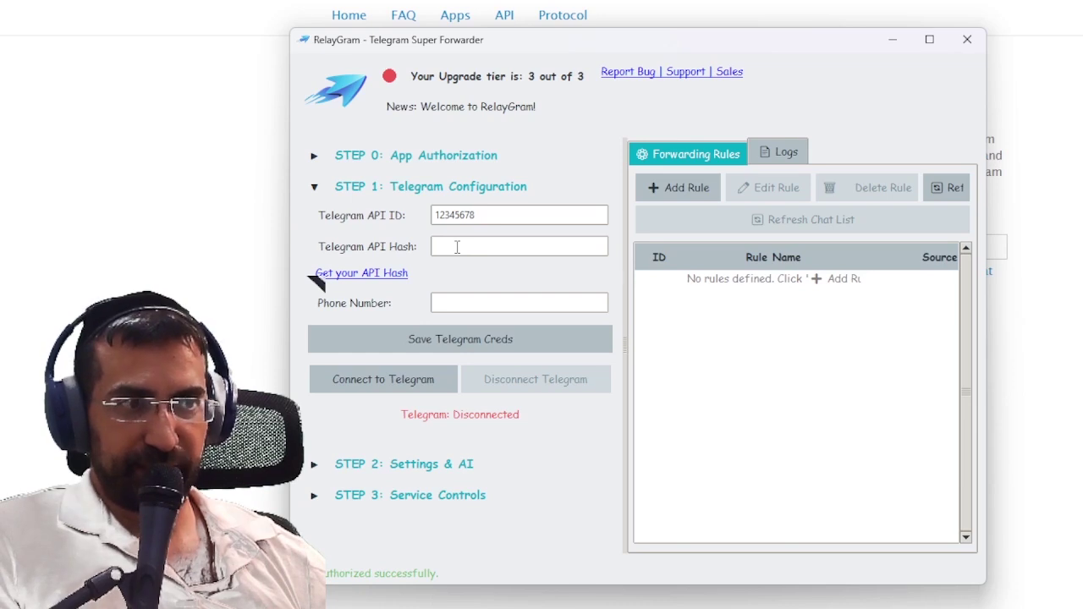
{"action": "left_click", "coordinate": [456, 246]}
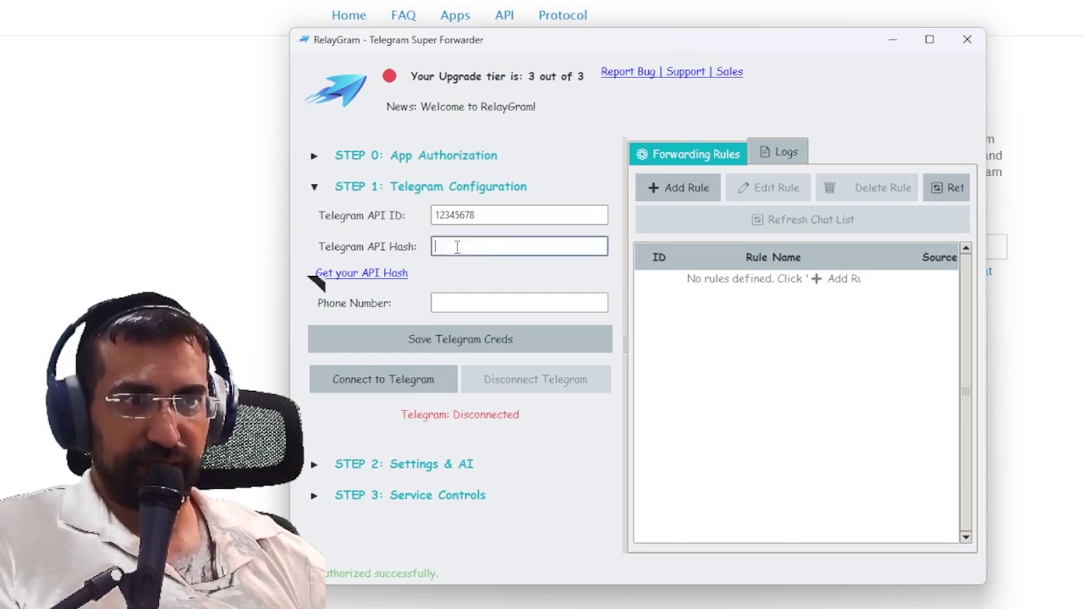
{"action": "left_click", "coordinate": [442, 298]}
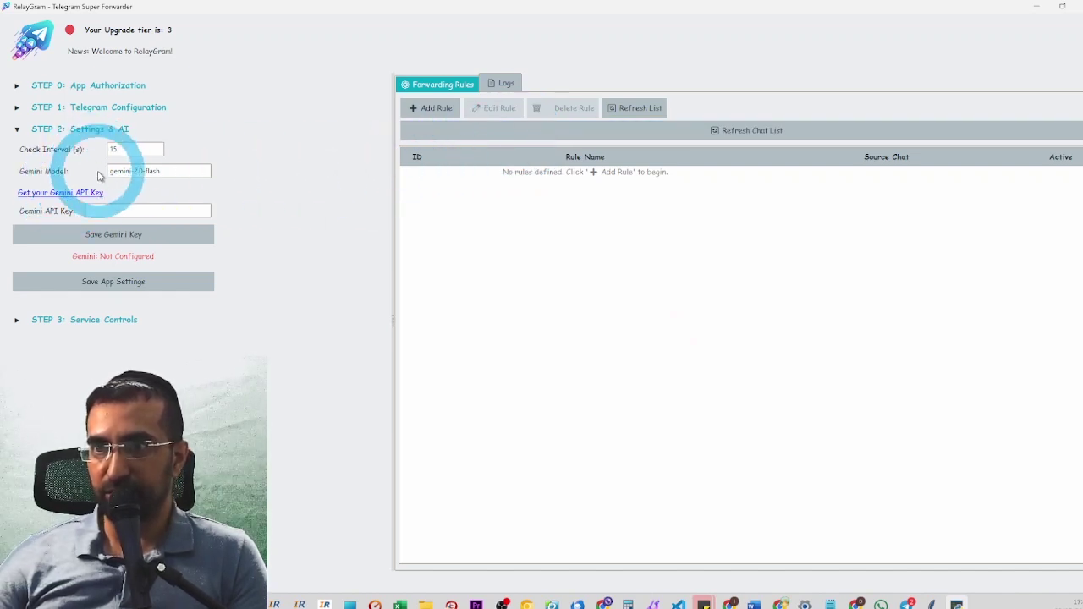
Step: Open the API keys page in Google AI Studio, return to RelayGram and save the Gemini API key
{"action": "left_click", "coordinate": [74, 193]}
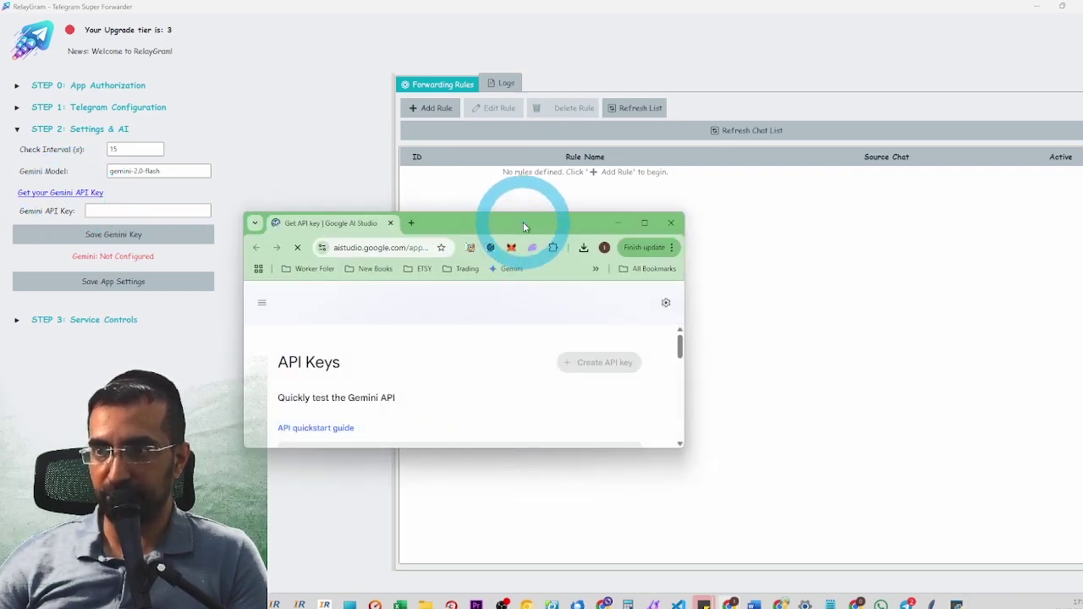
{"action": "double_click", "coordinate": [523, 221]}
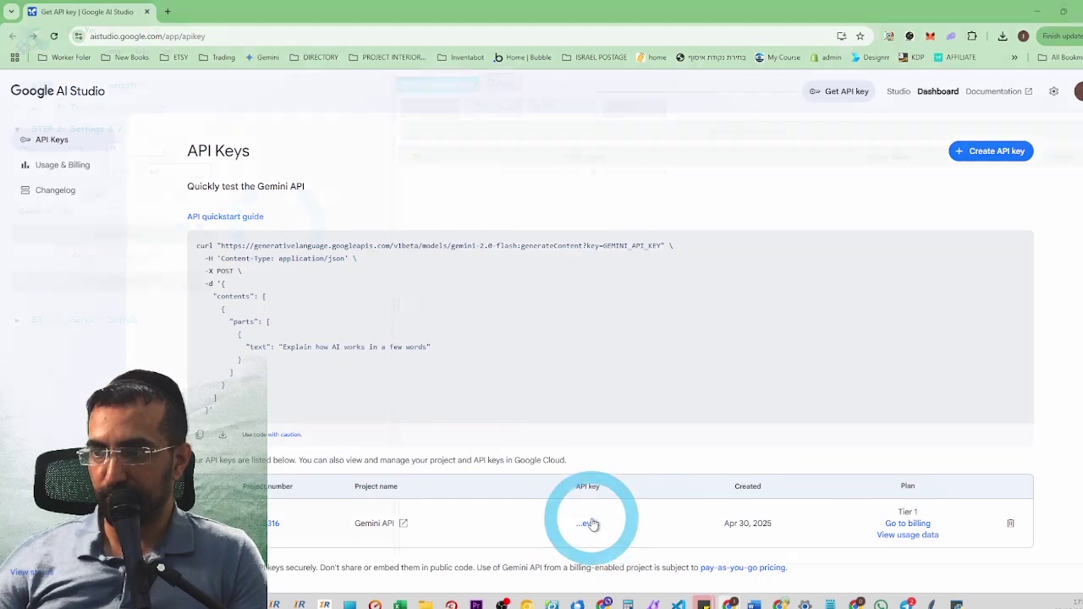
{"action": "key", "text": "alt+Tab"}
{"action": "left_click", "coordinate": [104, 211]}
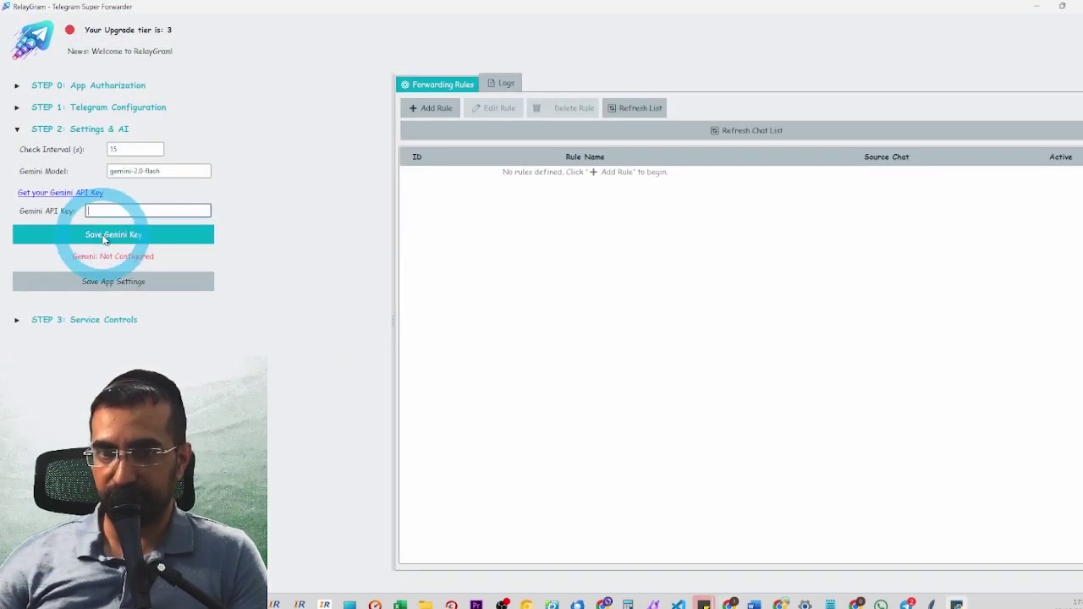
{"action": "left_click", "coordinate": [104, 237]}
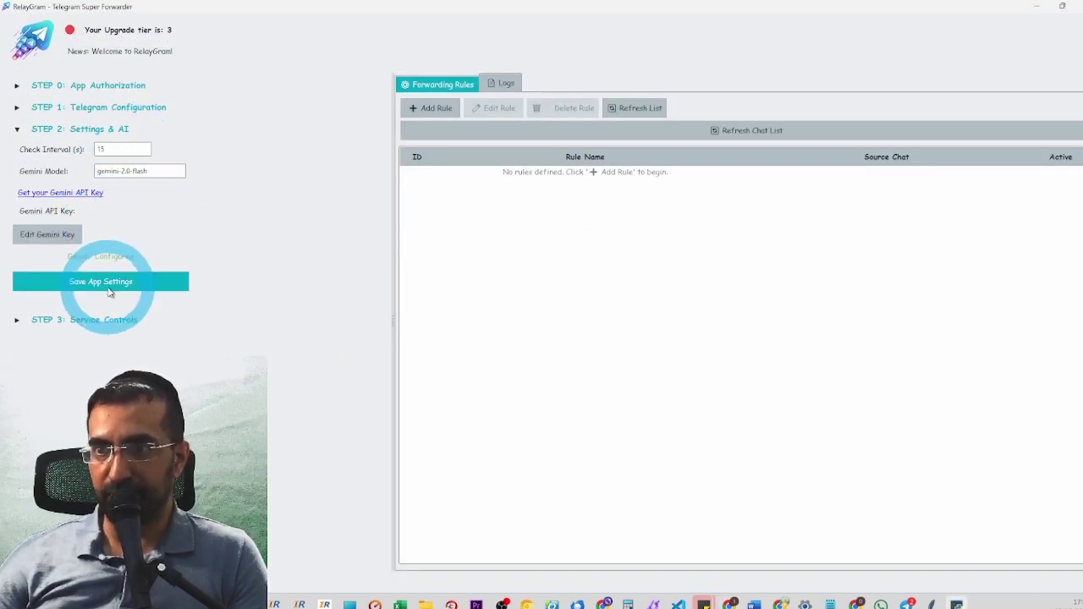
Step: Save the app settings and dismiss the success message
{"action": "left_click", "coordinate": [109, 287]}
{"action": "left_click", "coordinate": [572, 342]}
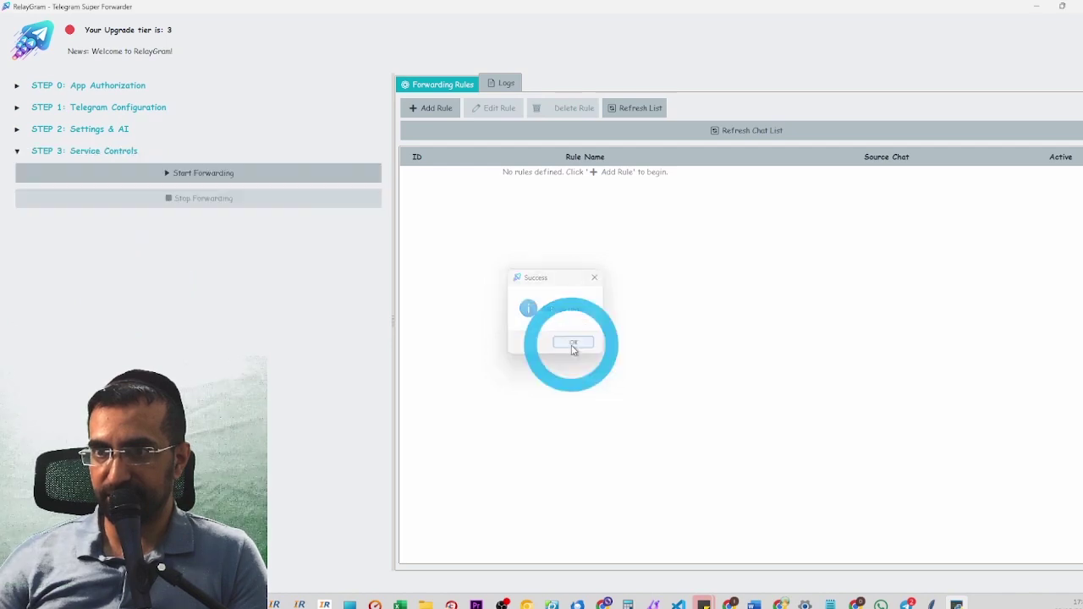
{"action": "left_click", "coordinate": [201, 178]}
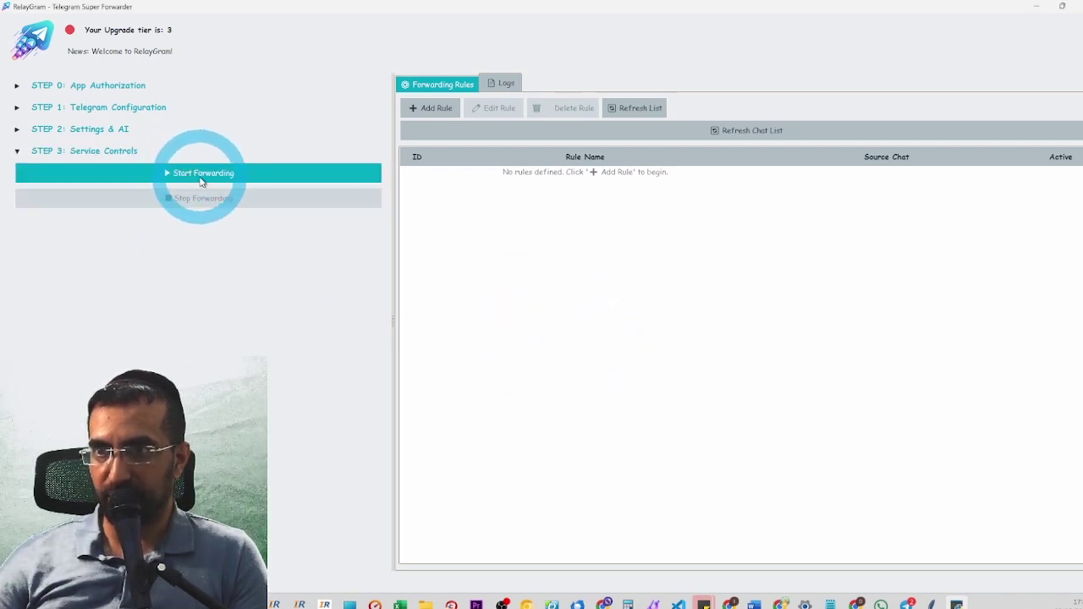
{"action": "left_click", "coordinate": [560, 179]}
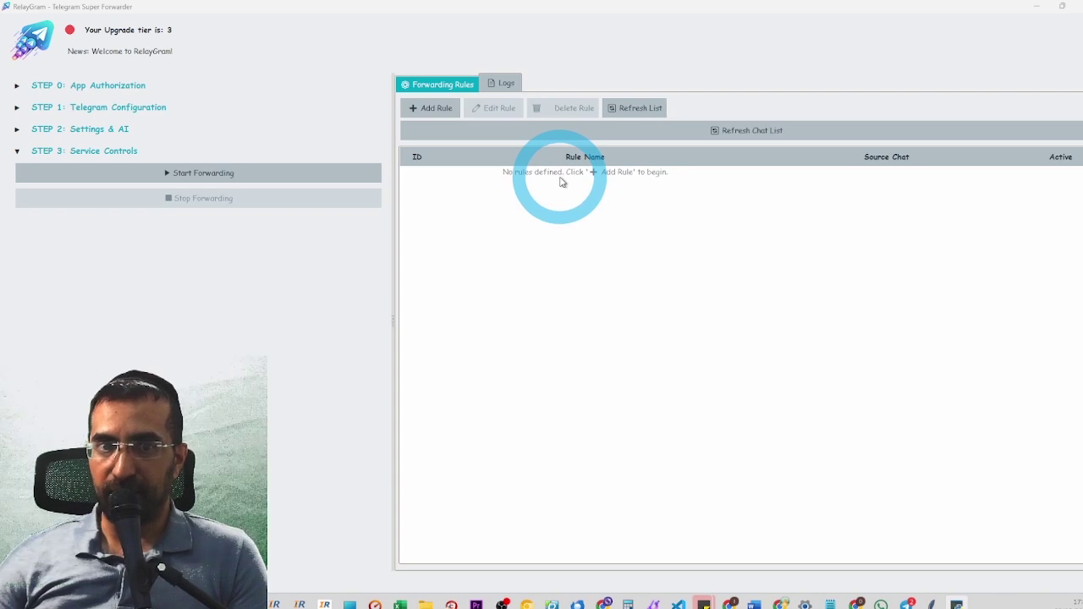
Step: Switch to Telegram, return from the service notifications to the chat list, and maximize the window
{"action": "key", "text": "alt+Tab"}
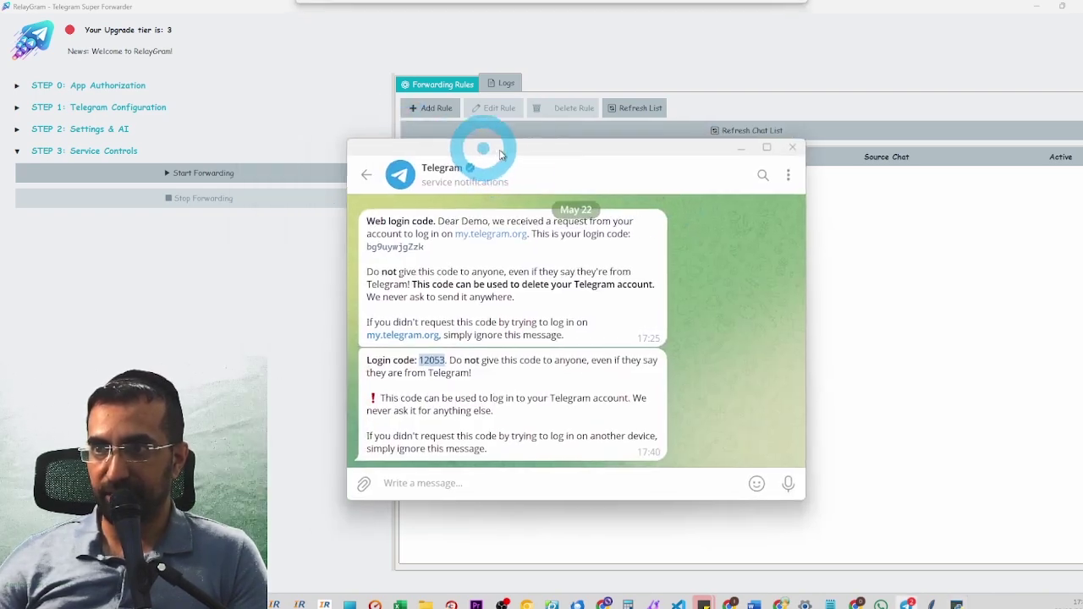
{"action": "left_click", "coordinate": [366, 178]}
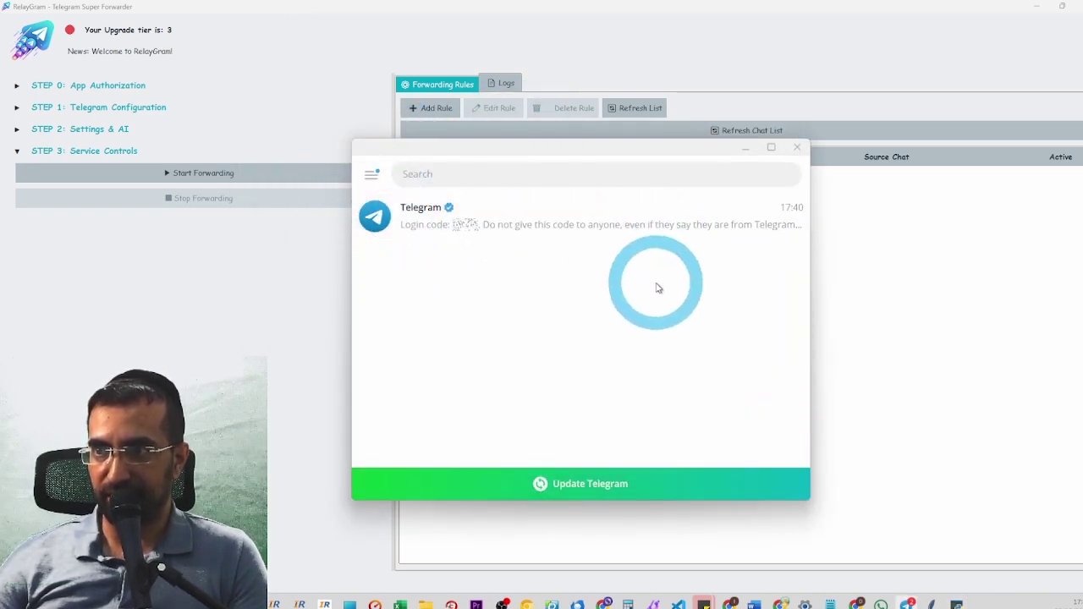
{"action": "left_click_drag", "start_coordinate": [542, 150], "coordinate": [715, 167]}
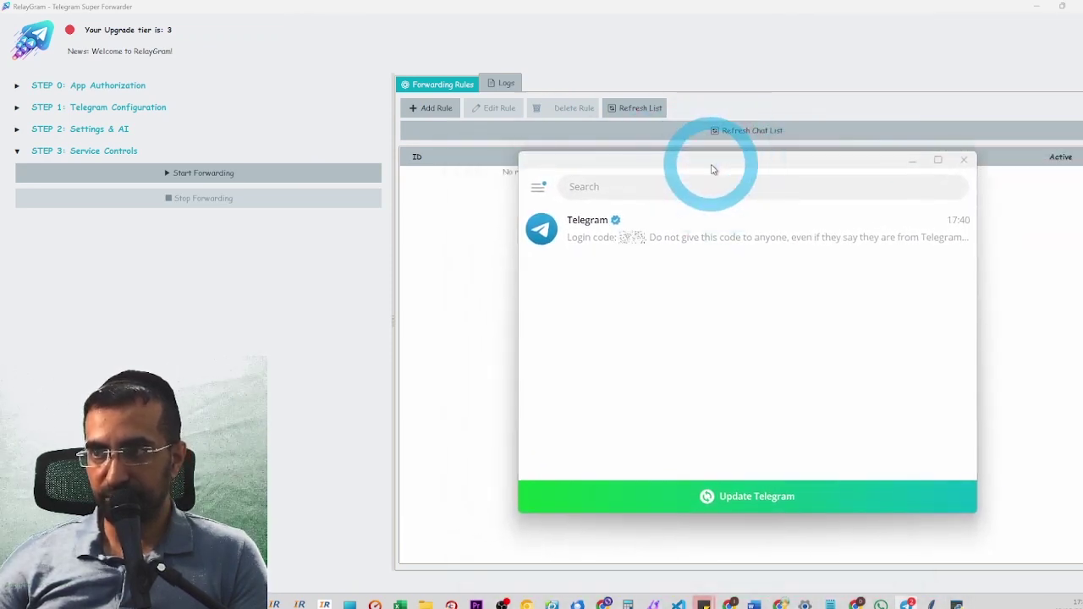
{"action": "left_click", "coordinate": [542, 204]}
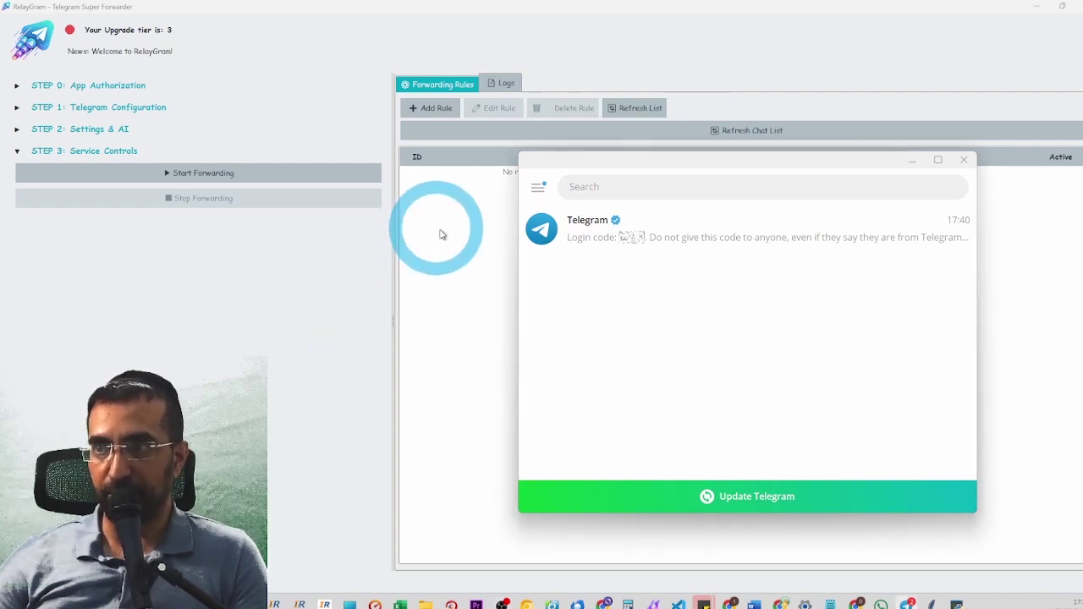
{"action": "left_click", "coordinate": [538, 187]}
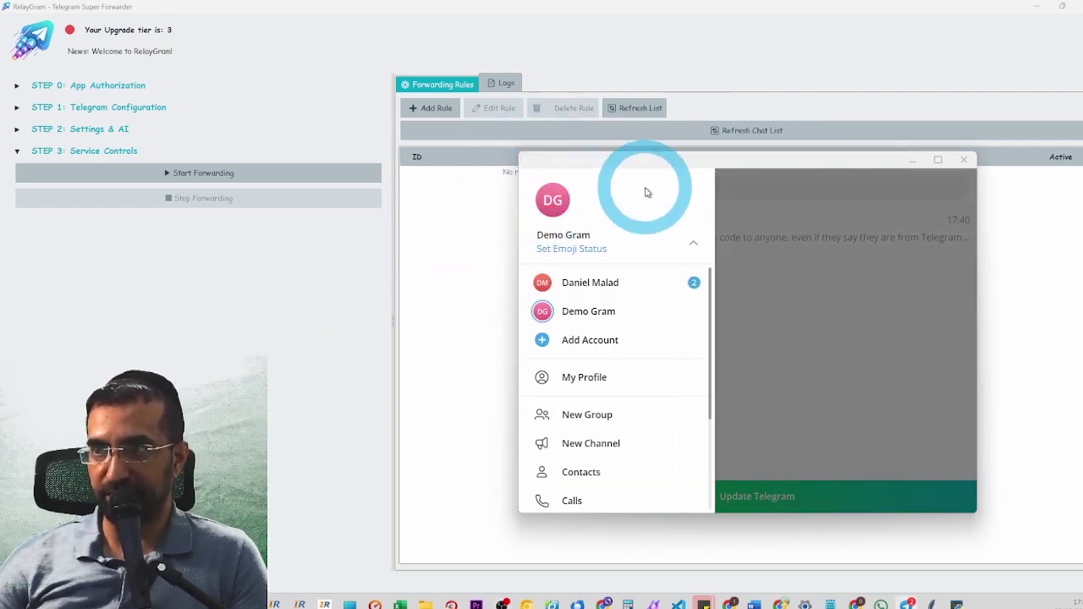
{"action": "left_click", "coordinate": [646, 189]}
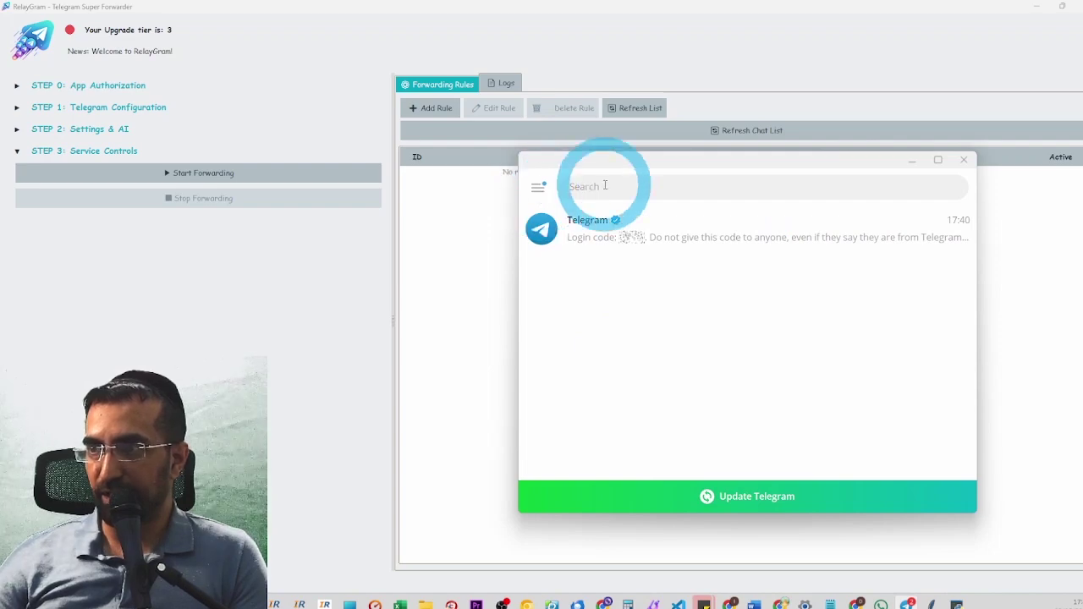
{"action": "left_click", "coordinate": [694, 167]}
{"action": "double_click", "coordinate": [694, 167]}
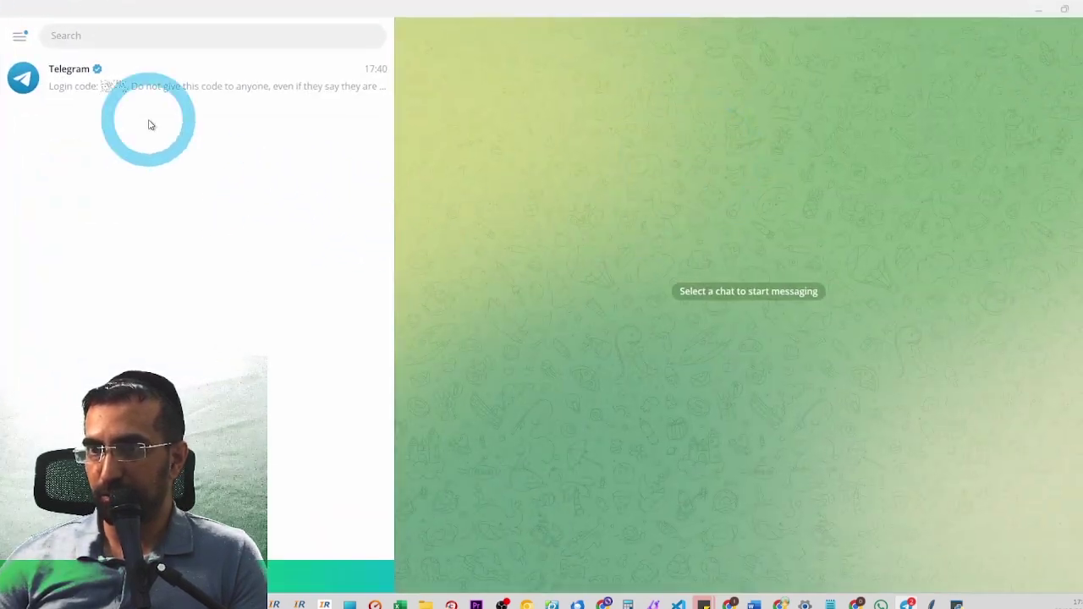
Step: Create a group named "input group" without adding members, and send the message "hello" in it
{"action": "left_click", "coordinate": [21, 36]}
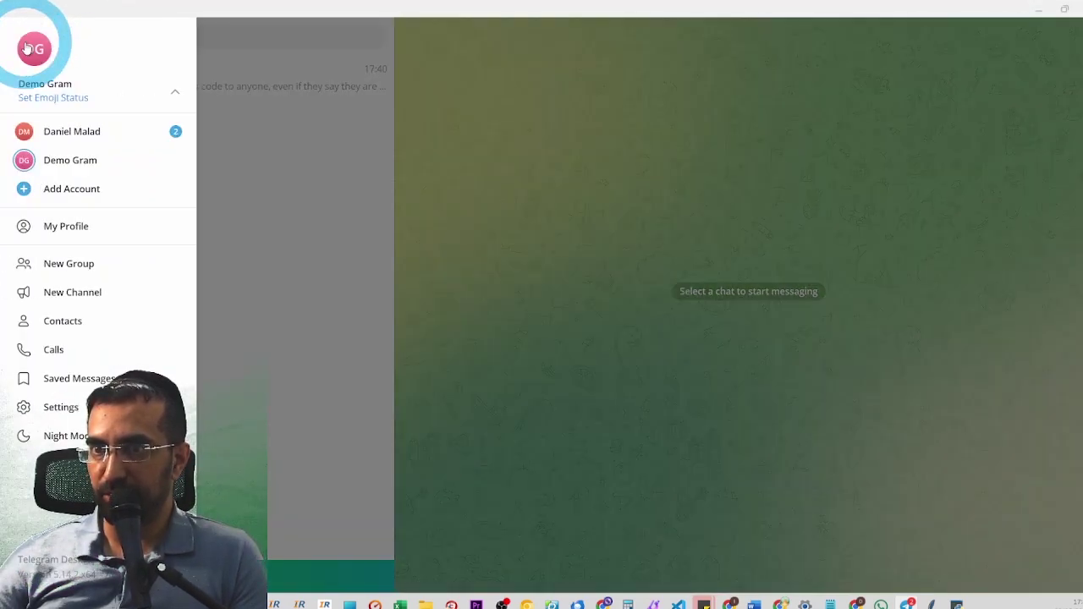
{"action": "left_click", "coordinate": [126, 272]}
{"action": "left_click", "coordinate": [533, 296]}
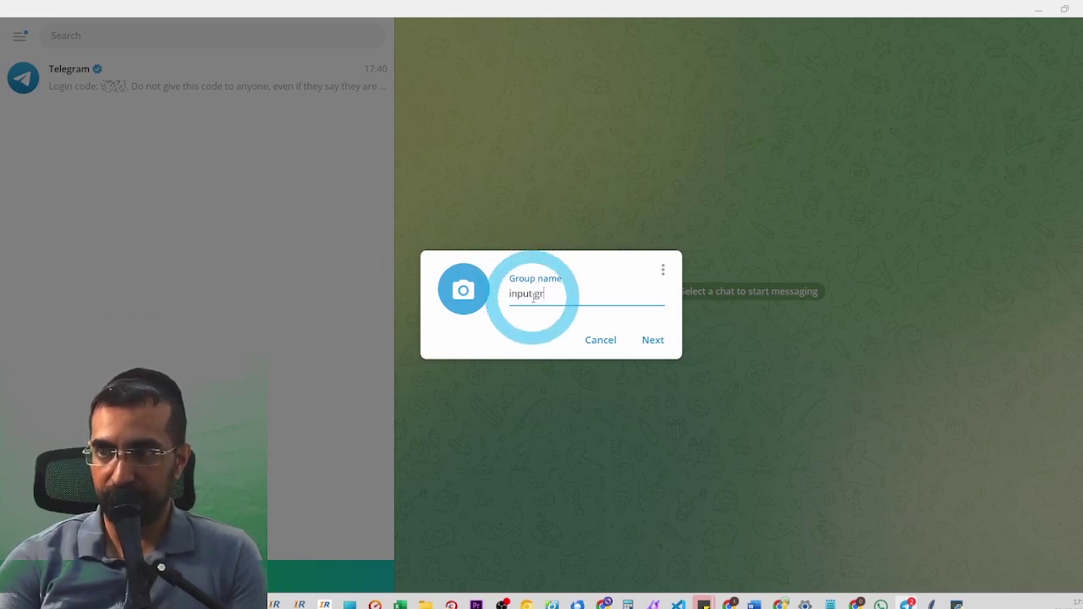
{"action": "left_click", "coordinate": [653, 342]}
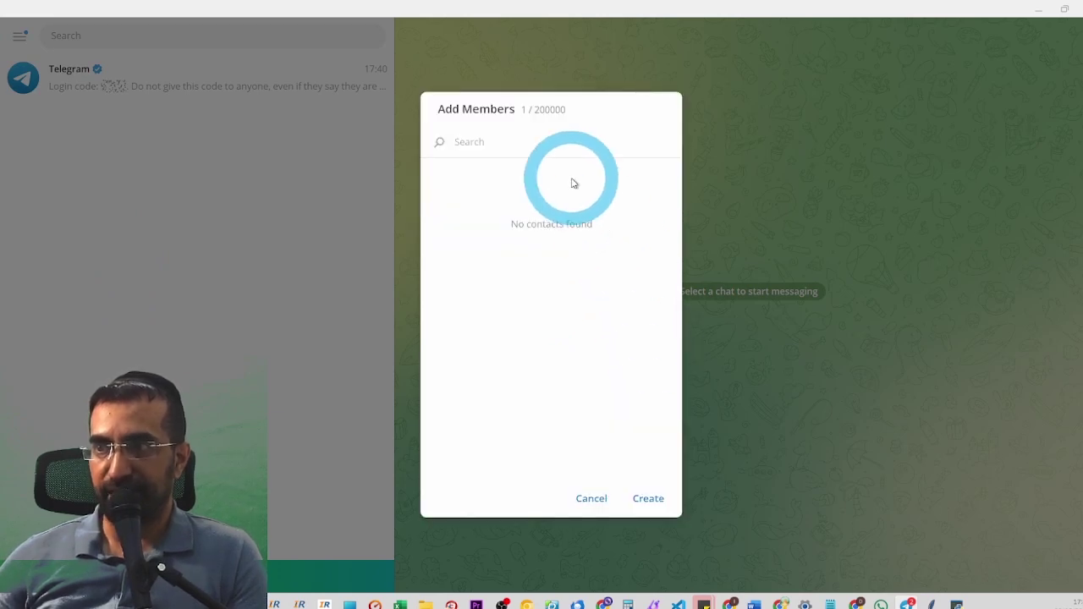
{"action": "left_click", "coordinate": [648, 499]}
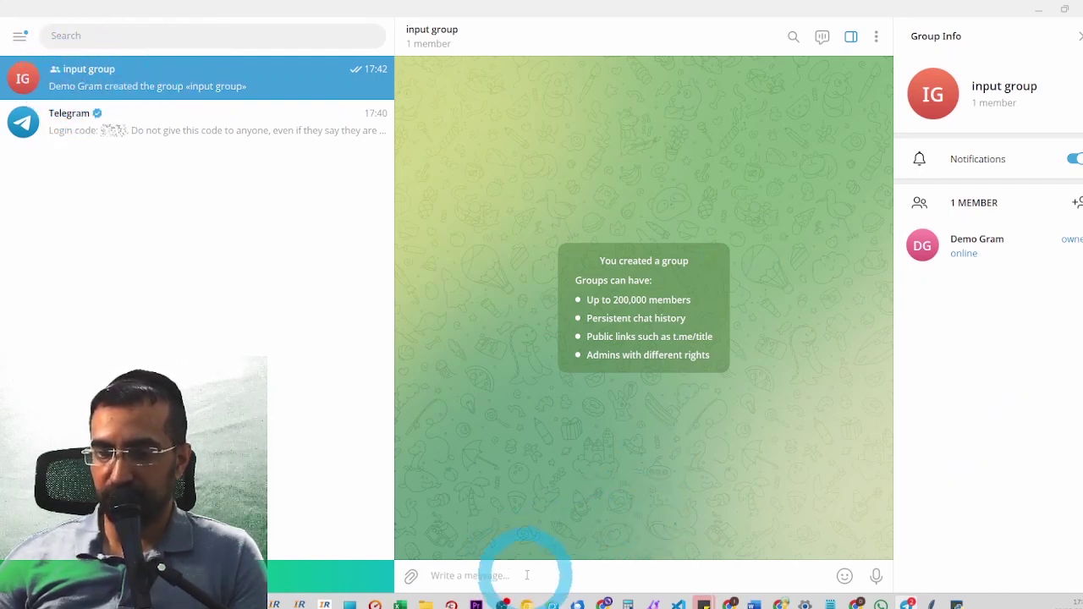
{"action": "type", "text": "o"}
{"action": "key", "text": "Return"}
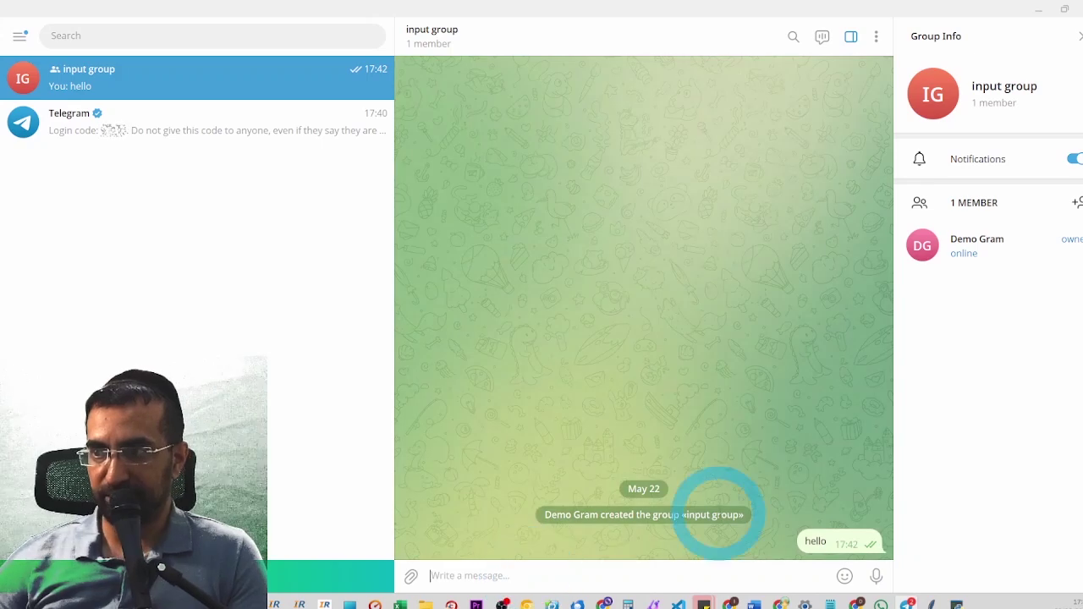
Step: Create a second group named "Chinese group" without adding members
{"action": "left_click", "coordinate": [19, 35]}
{"action": "left_click", "coordinate": [105, 264]}
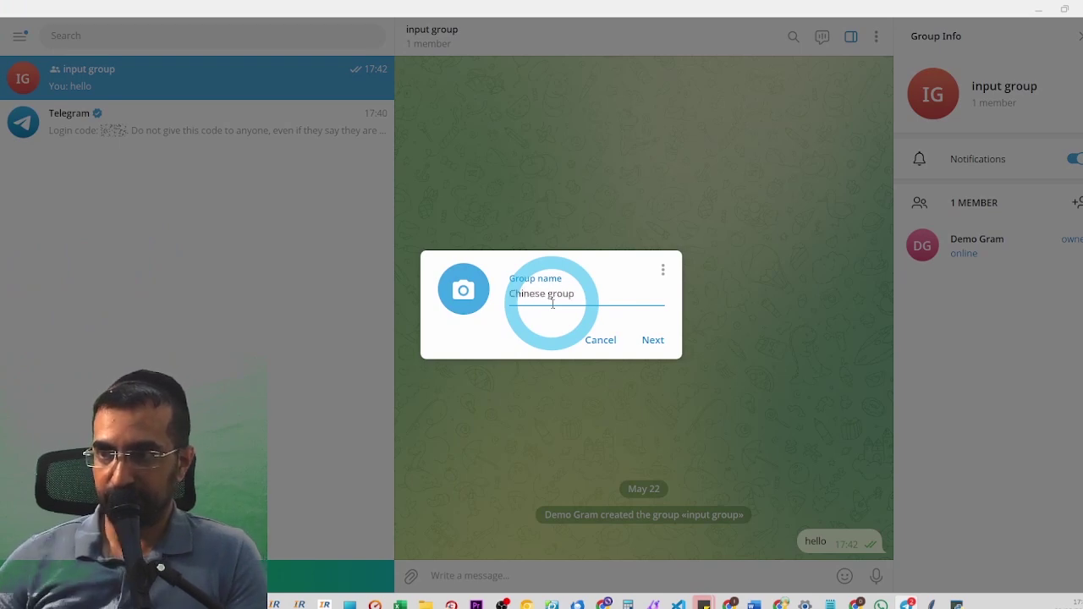
{"action": "left_click", "coordinate": [649, 339]}
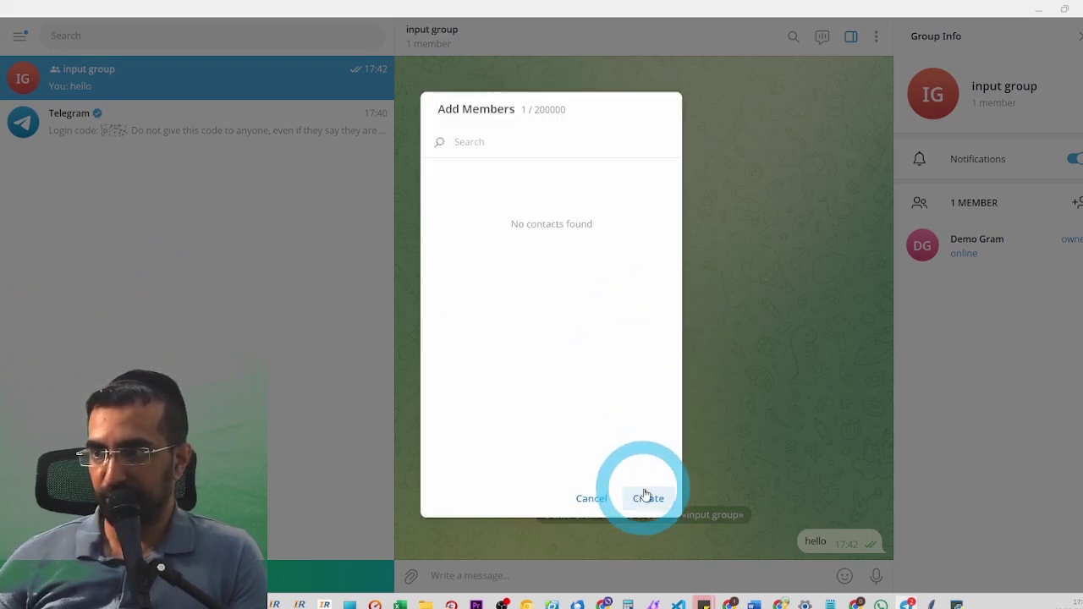
{"action": "left_click", "coordinate": [646, 498]}
{"action": "left_click", "coordinate": [76, 115]}
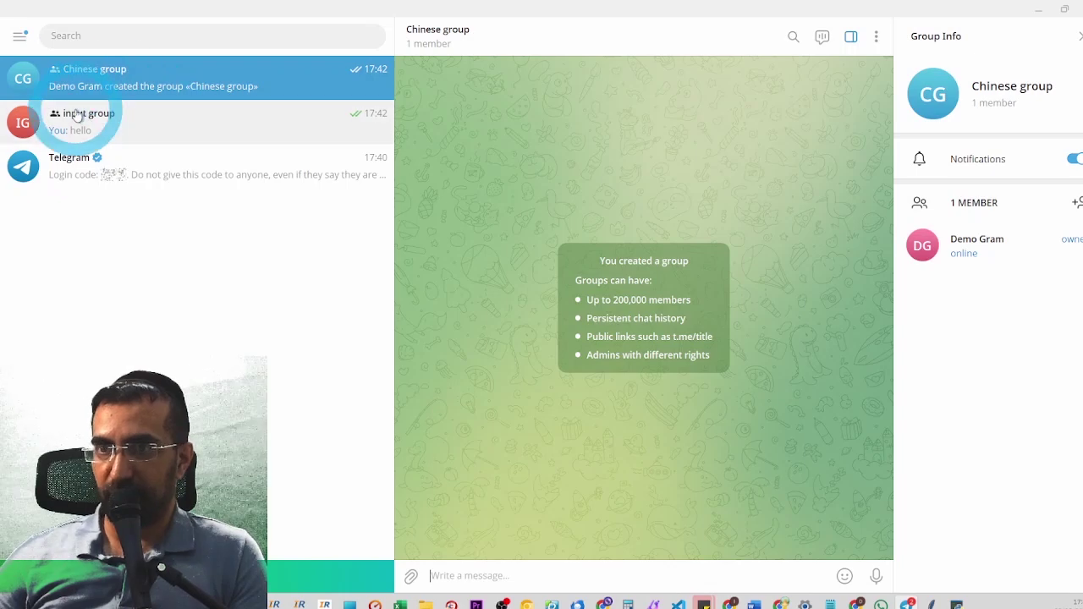
Step: Create a third group named "Teaser group (pre VIP)" without adding members
{"action": "left_click", "coordinate": [21, 36]}
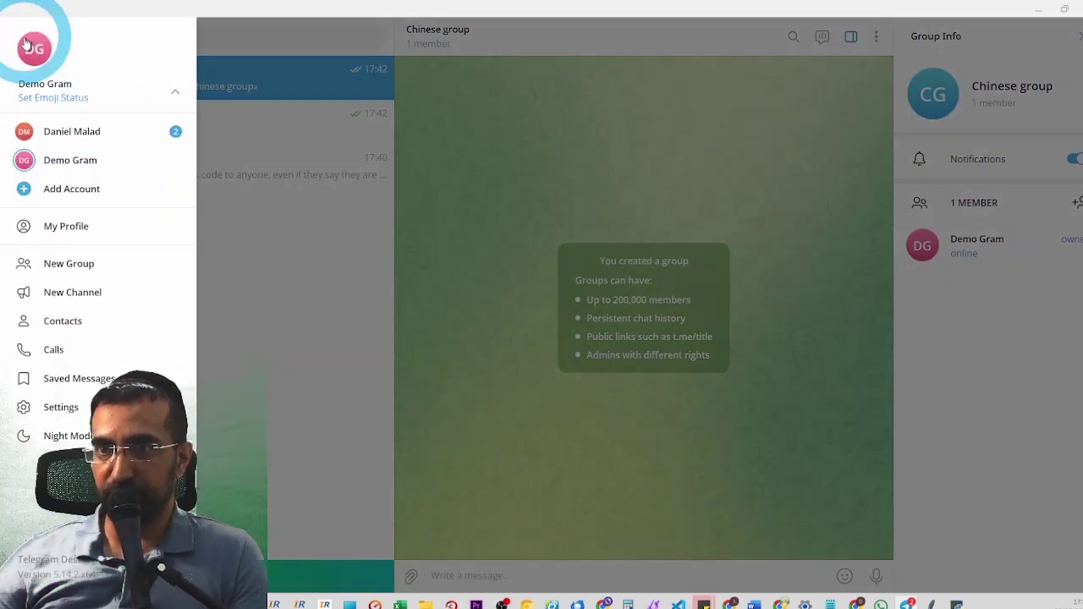
{"action": "left_click", "coordinate": [107, 264]}
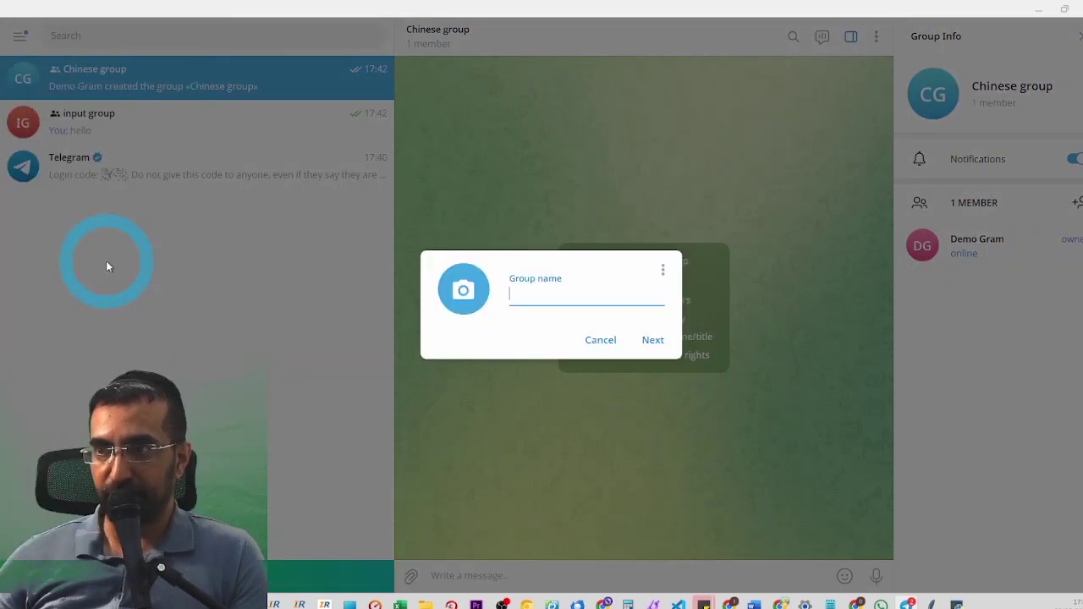
{"action": "left_click", "coordinate": [600, 296]}
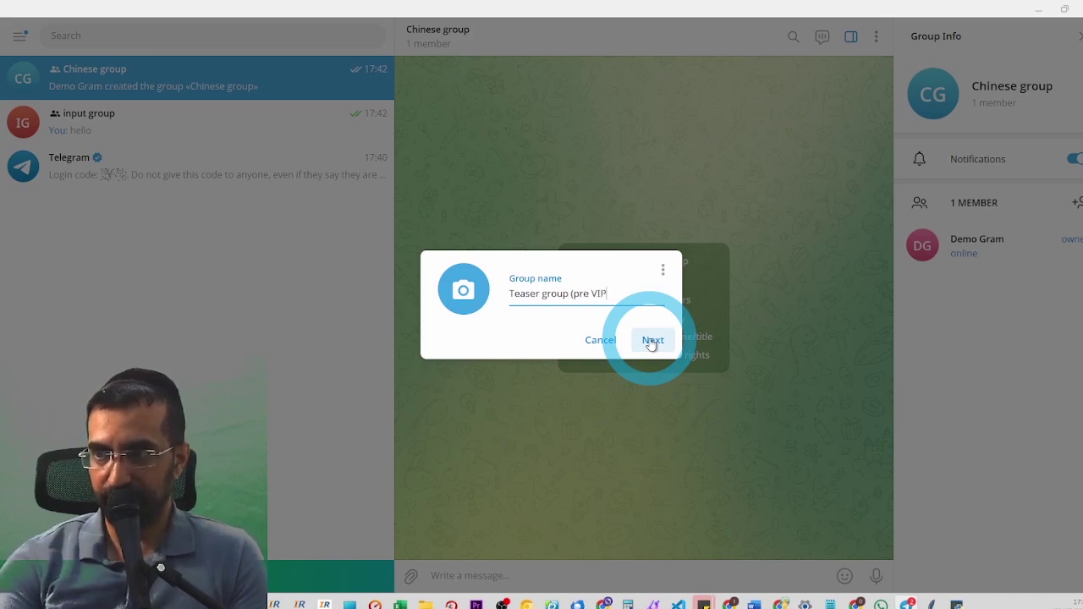
{"action": "left_click", "coordinate": [650, 341]}
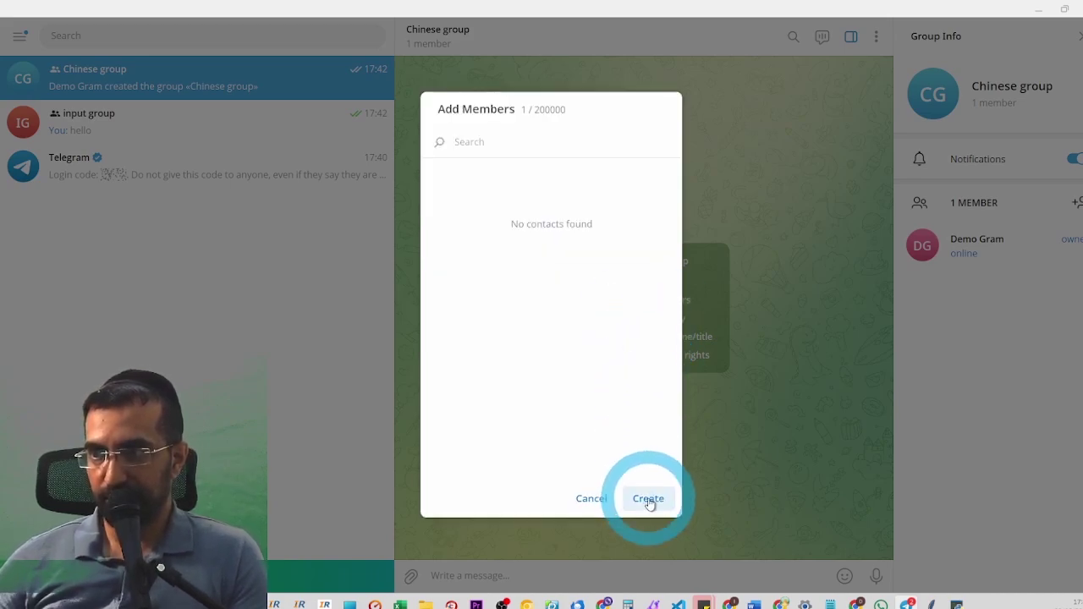
{"action": "left_click", "coordinate": [648, 497]}
Step: Create a new channel named "VIP Information" with no description
{"action": "left_click", "coordinate": [19, 35]}
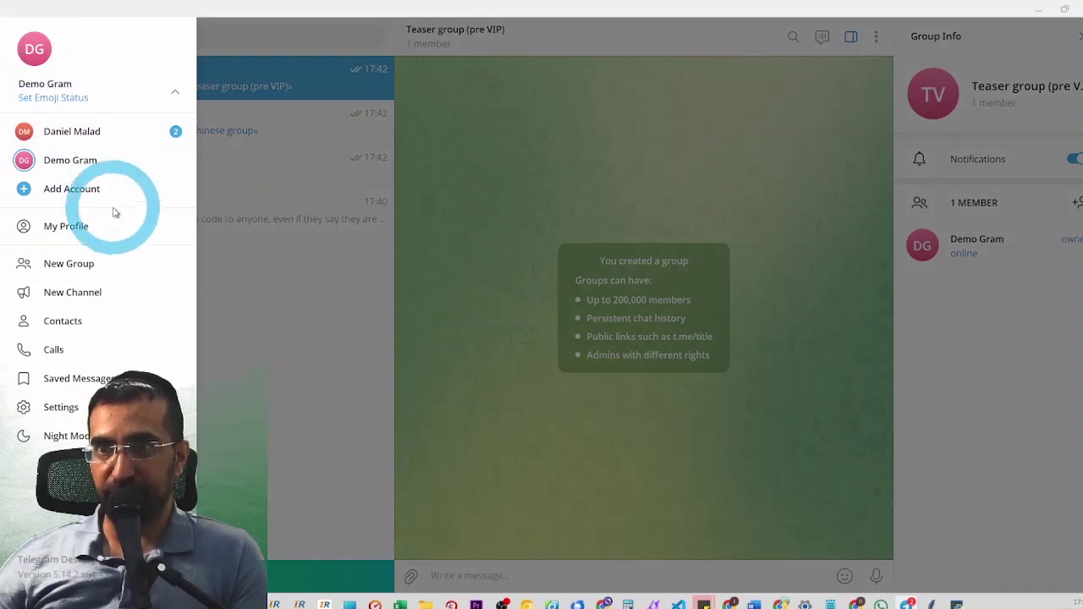
{"action": "left_click", "coordinate": [113, 294]}
{"action": "left_click", "coordinate": [567, 250]}
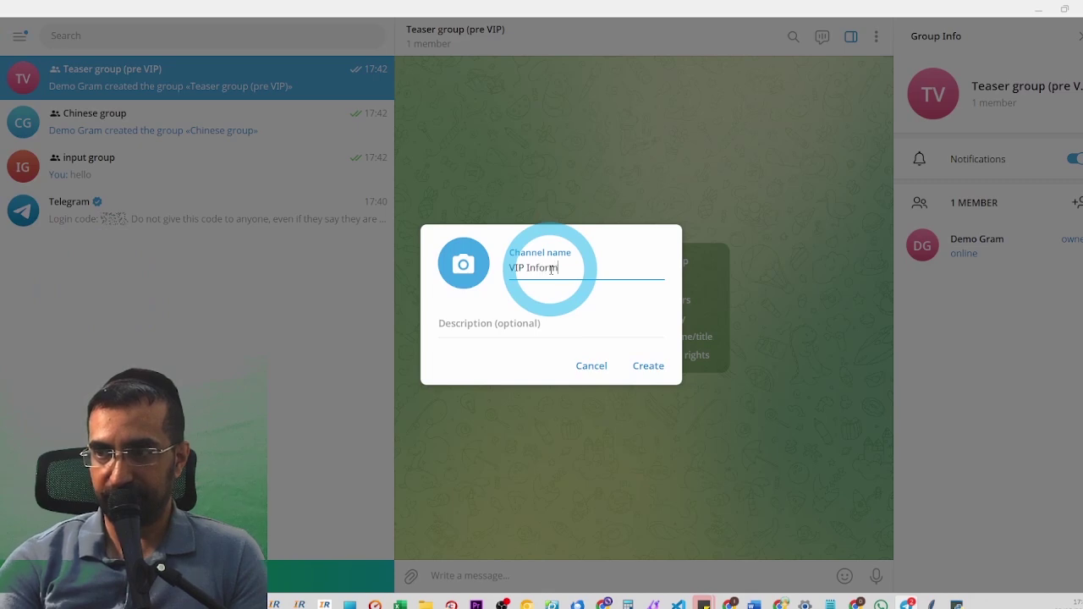
{"action": "type", "text": "VIP Information"}
{"action": "left_click", "coordinate": [648, 365]}
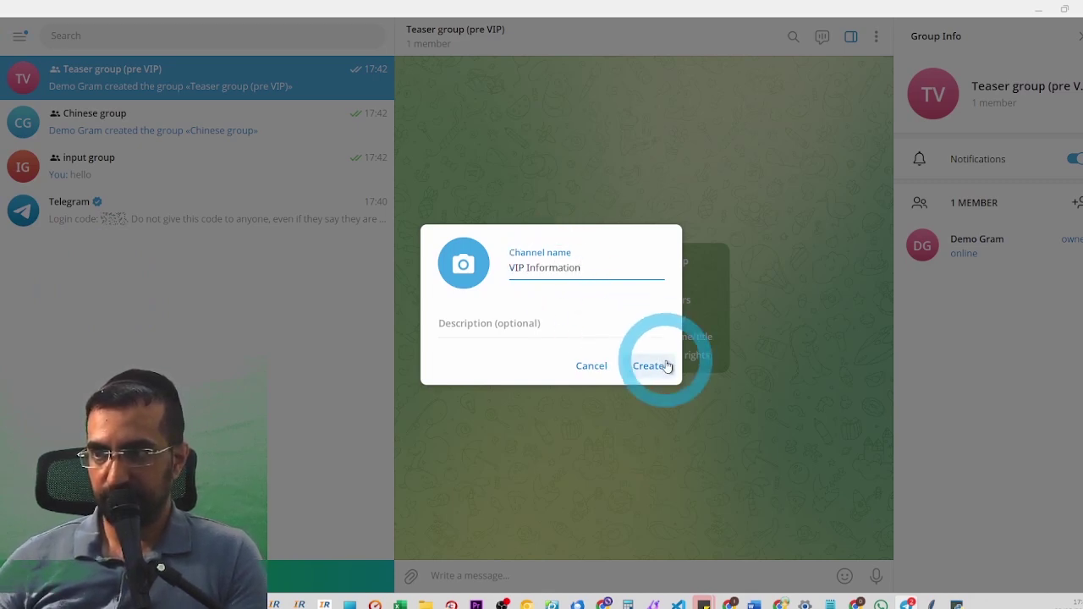
{"action": "left_click", "coordinate": [604, 318]}
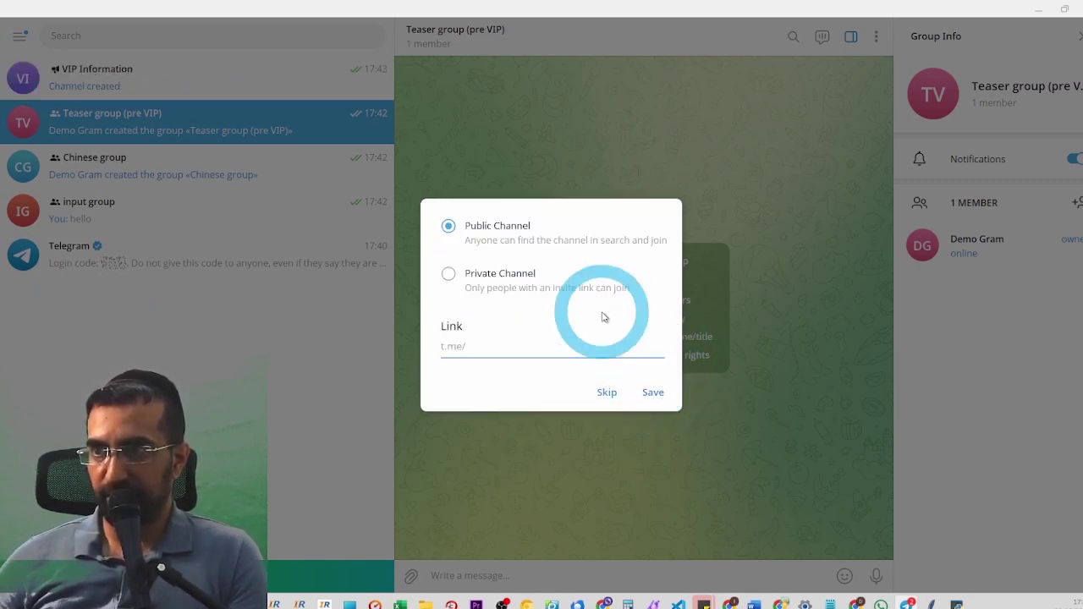
Step: Try the private type for the VIP Information channel, switch back to public, and try to save it without a link
{"action": "left_click", "coordinate": [511, 284]}
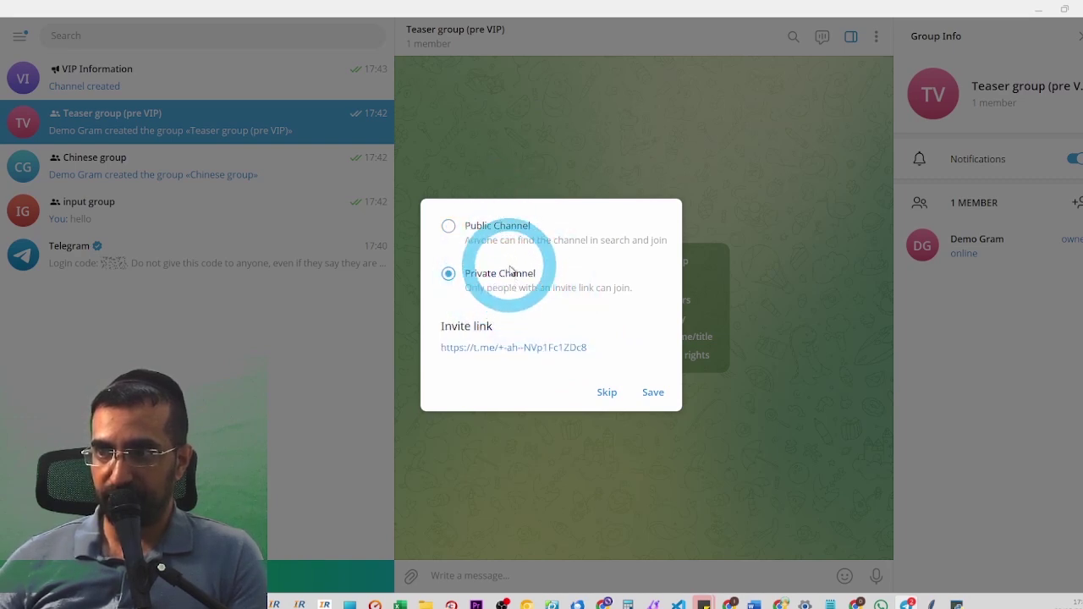
{"action": "left_click", "coordinate": [475, 226]}
{"action": "left_click", "coordinate": [511, 285]}
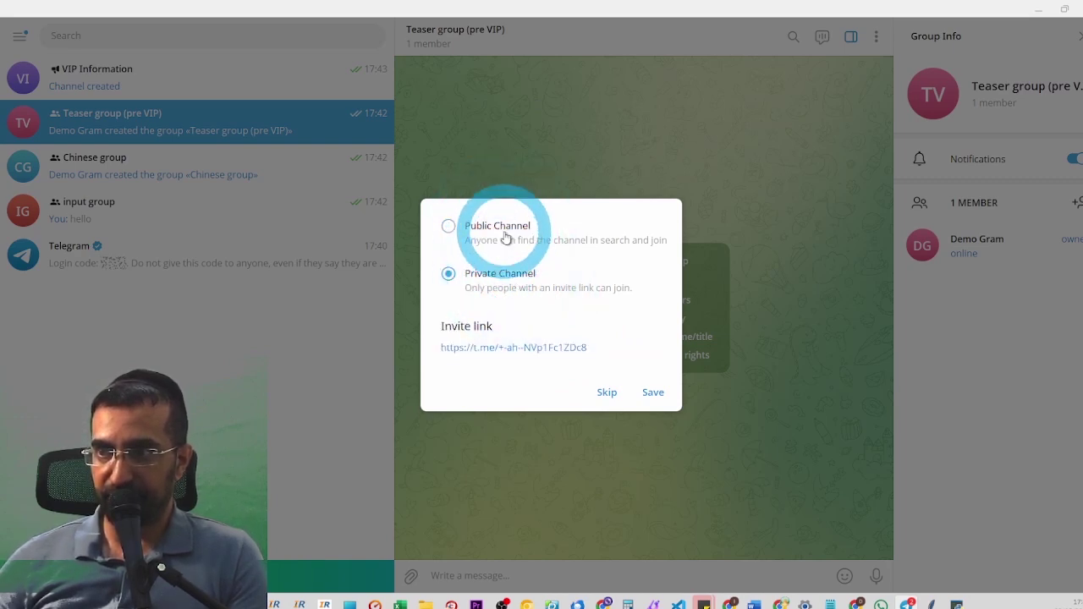
{"action": "left_click", "coordinate": [508, 227]}
{"action": "left_click", "coordinate": [668, 394]}
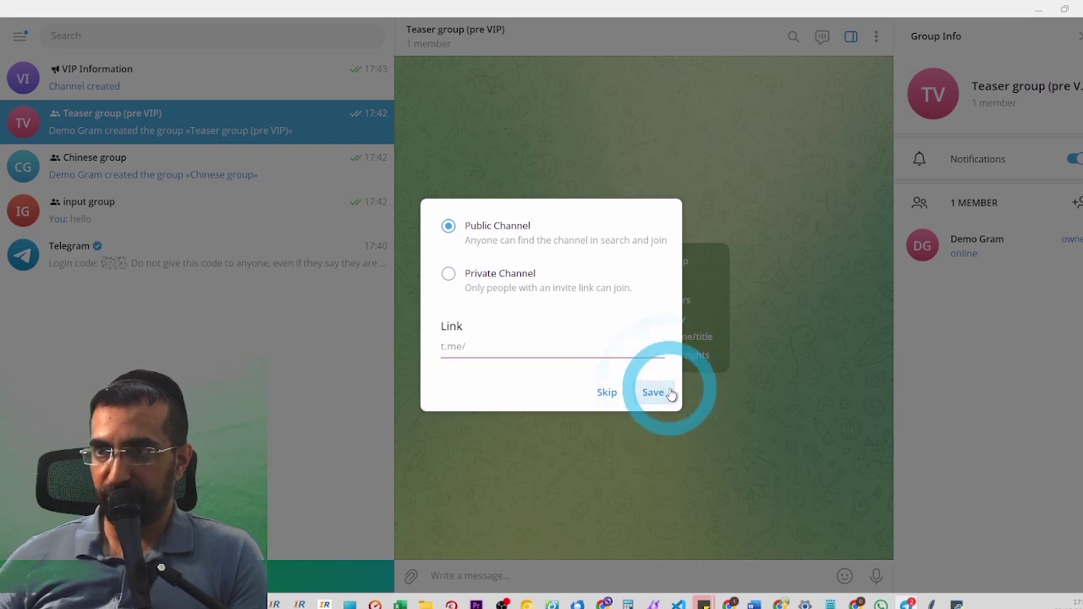
Step: Try teaservip as the public channel's link, save the channel with an available link, and skip adding members
{"action": "left_click", "coordinate": [534, 298]}
{"action": "left_click", "coordinate": [121, 205]}
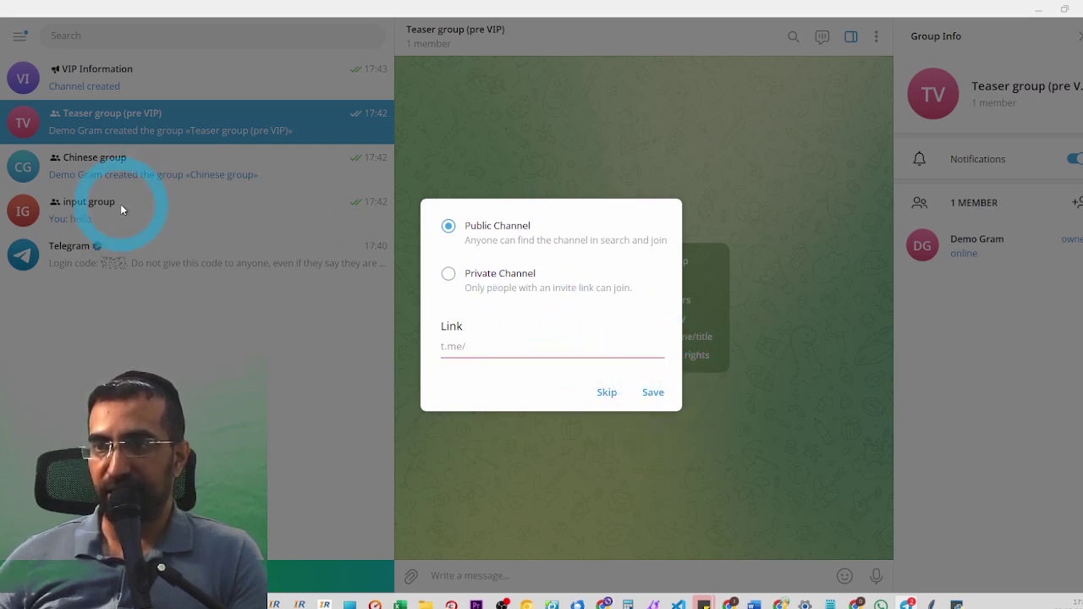
{"action": "left_click", "coordinate": [561, 375]}
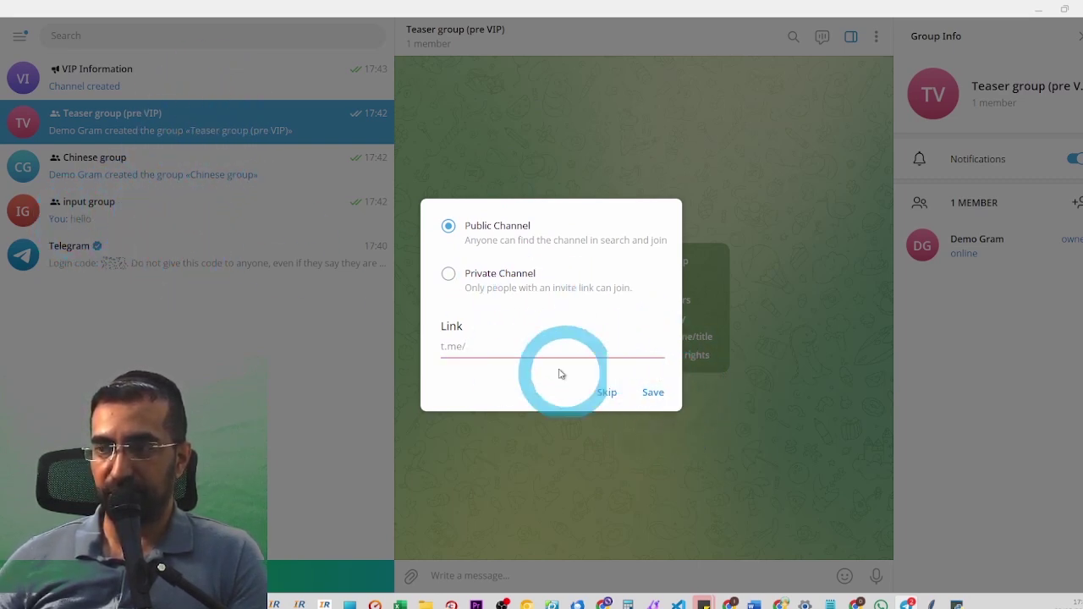
{"action": "left_click", "coordinate": [609, 394]}
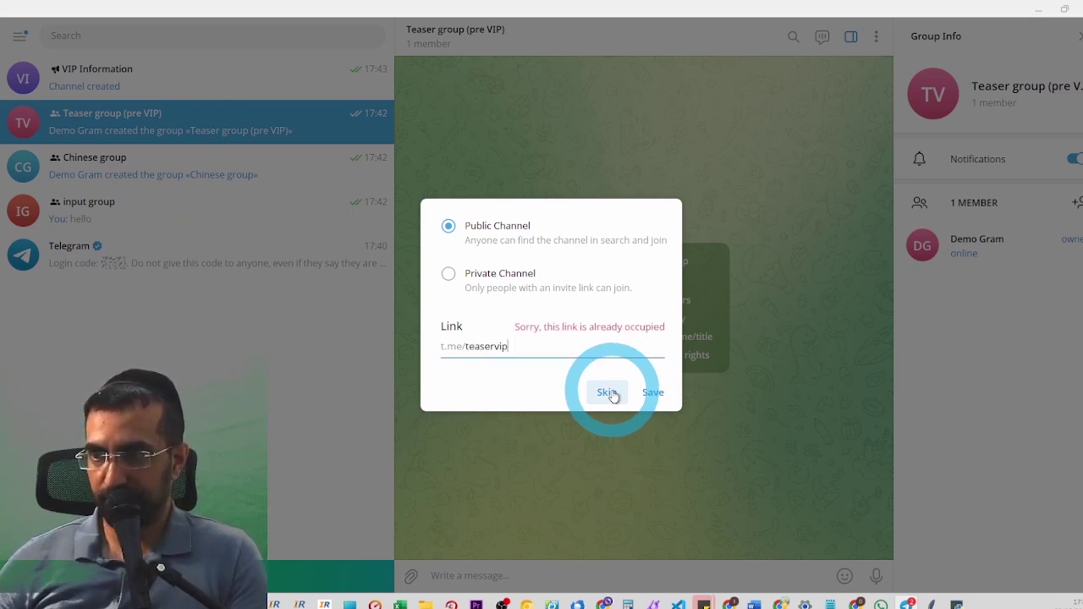
{"action": "left_click", "coordinate": [652, 392]}
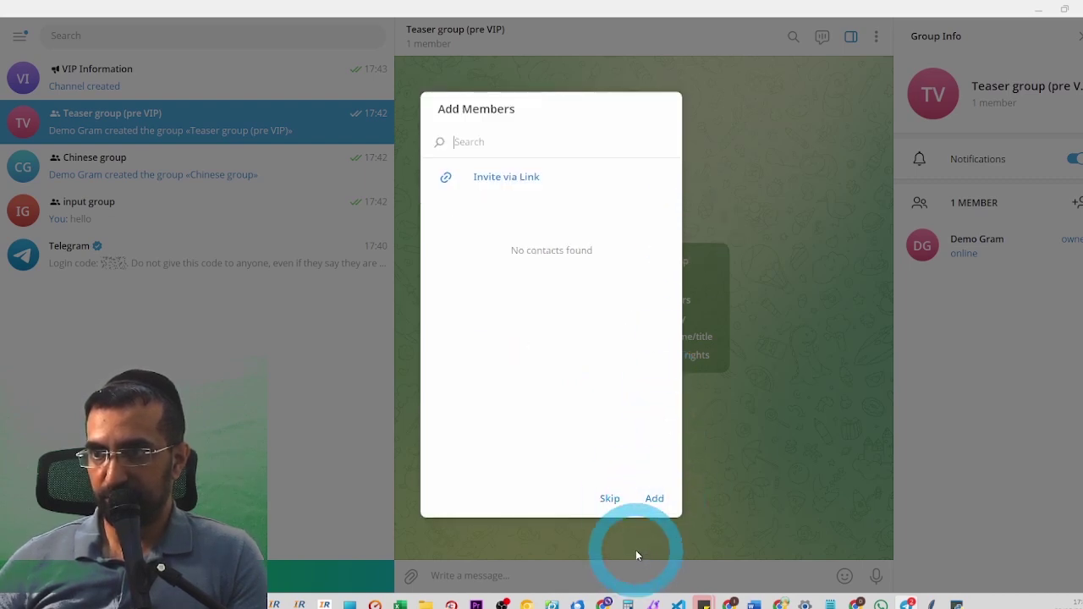
{"action": "left_click", "coordinate": [609, 498]}
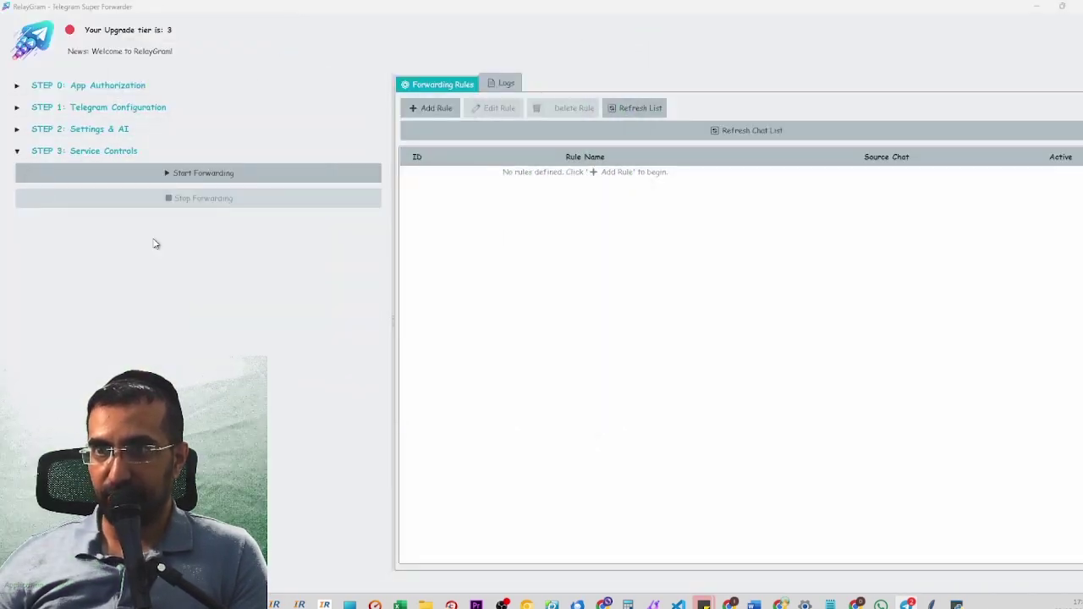
{"action": "left_click", "coordinate": [432, 109]}
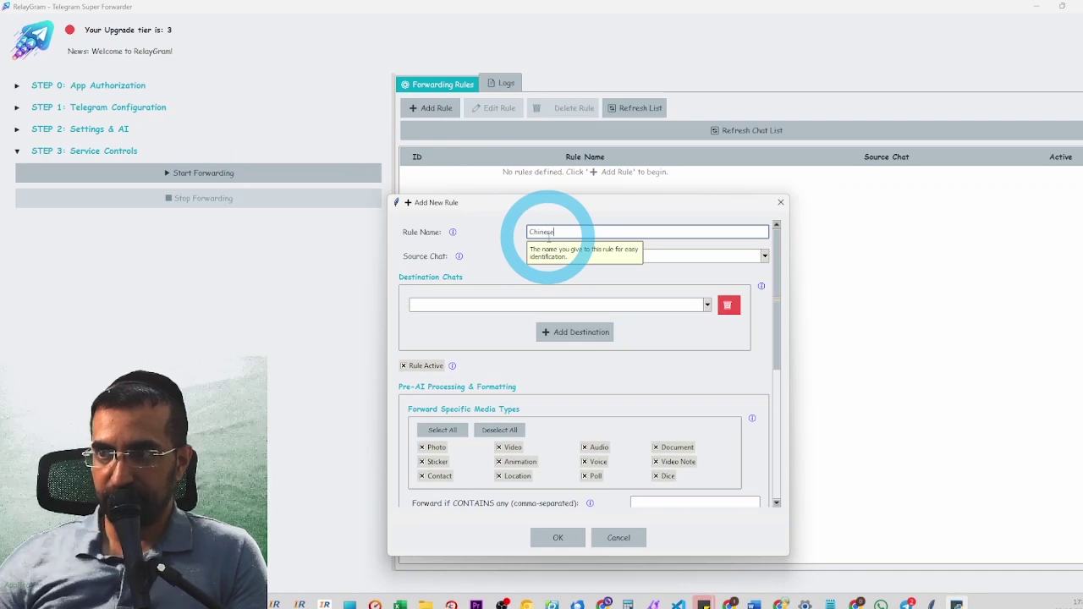
{"action": "type", "text": "Chinese"}
{"action": "left_click", "coordinate": [654, 261]}
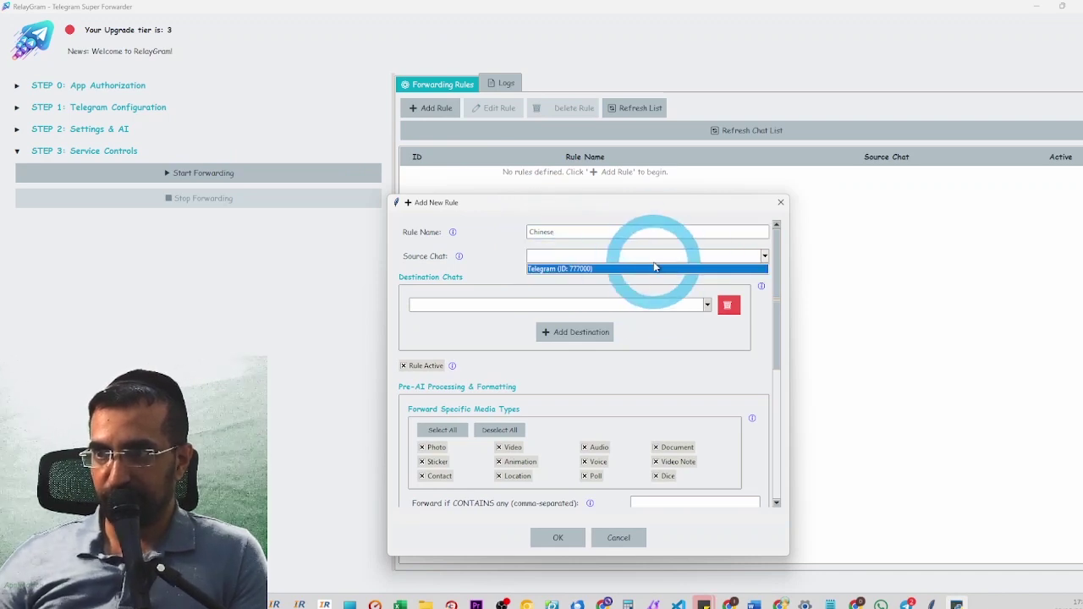
{"action": "left_click", "coordinate": [665, 354]}
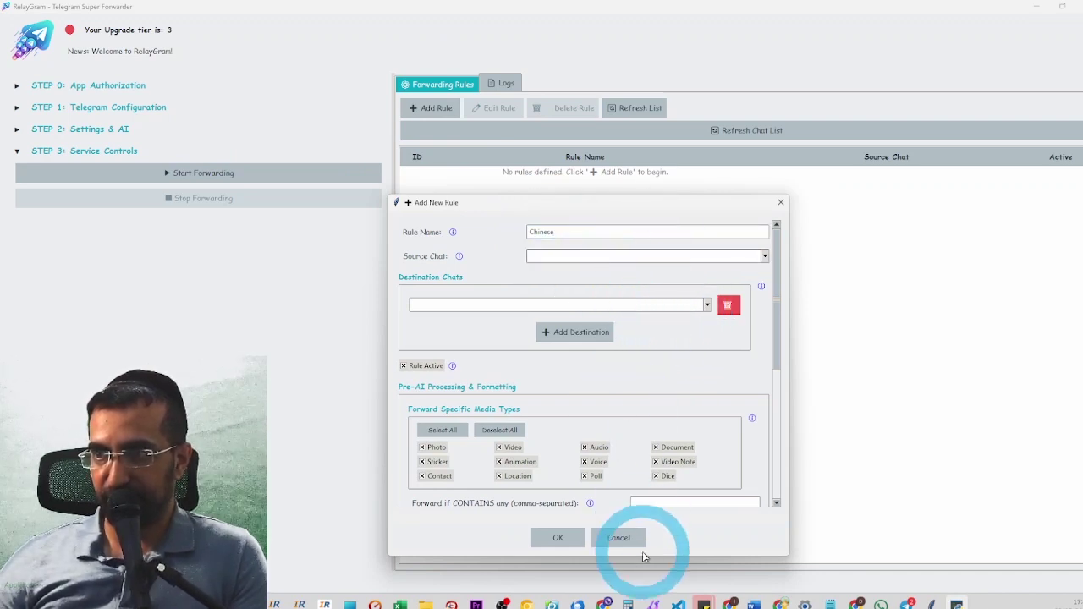
{"action": "left_click", "coordinate": [619, 537]}
Step: Refresh the list of Telegram chats and dismiss the fetch message
{"action": "left_click", "coordinate": [640, 107]}
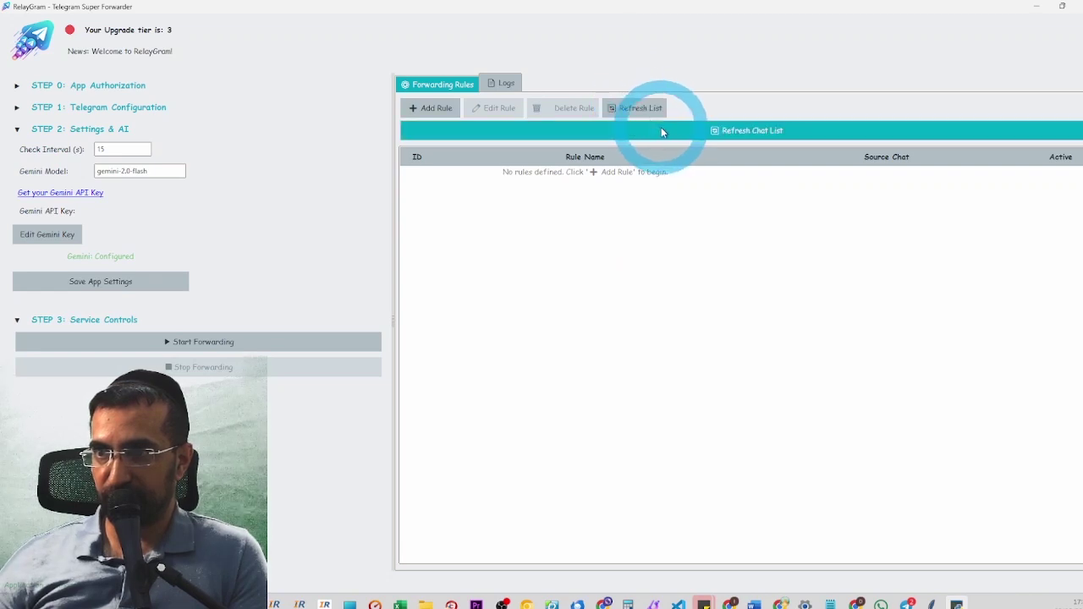
{"action": "left_click", "coordinate": [661, 127]}
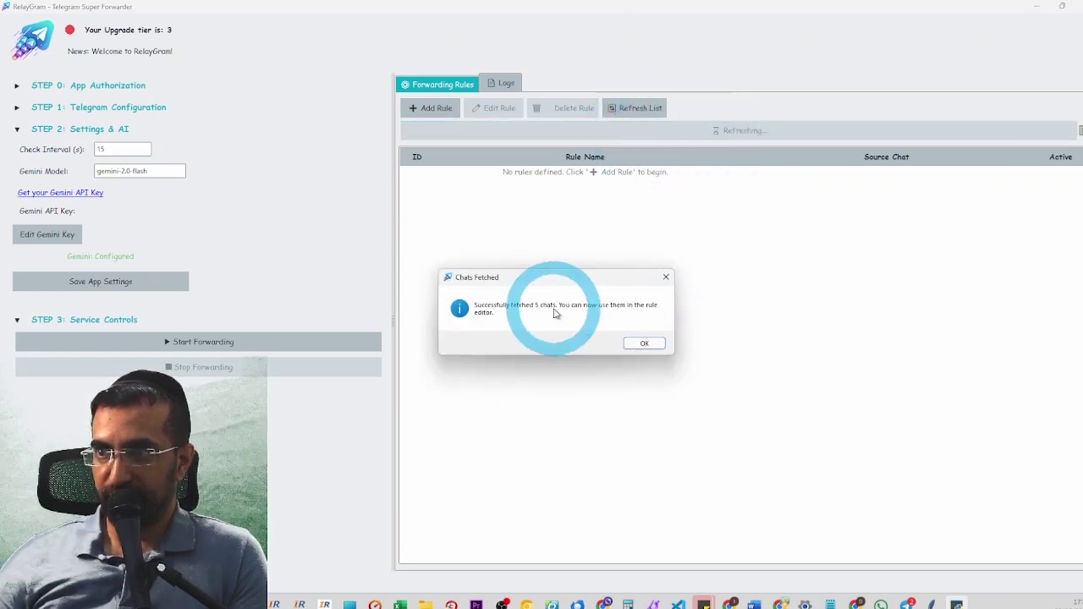
{"action": "left_click", "coordinate": [643, 342]}
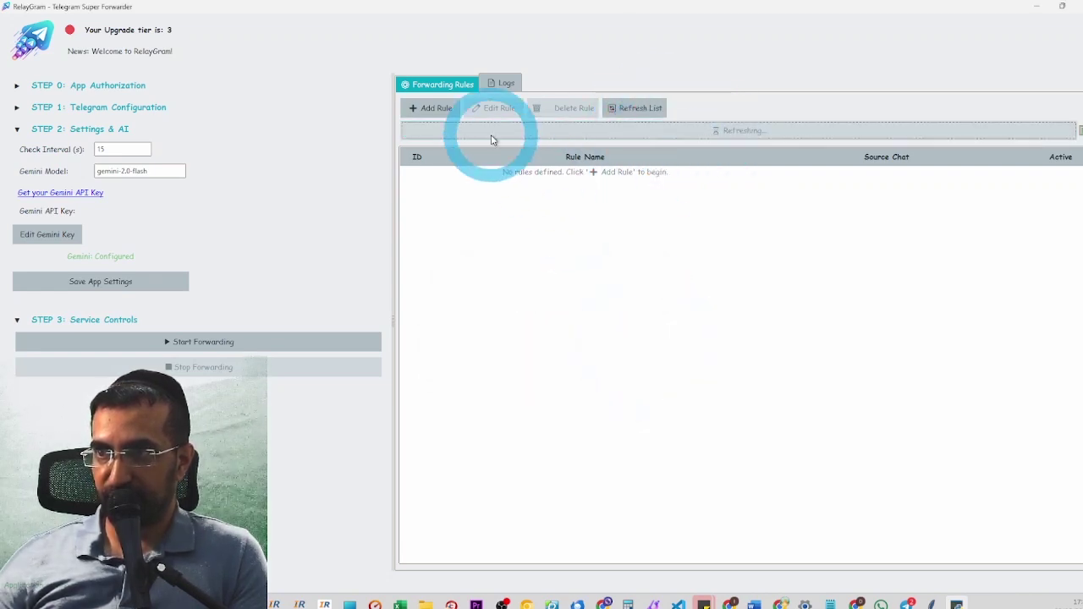
Step: Add a forwarding rule named "Chinese" with input group as the source chat and Chinese group as the destination
{"action": "left_click", "coordinate": [433, 107]}
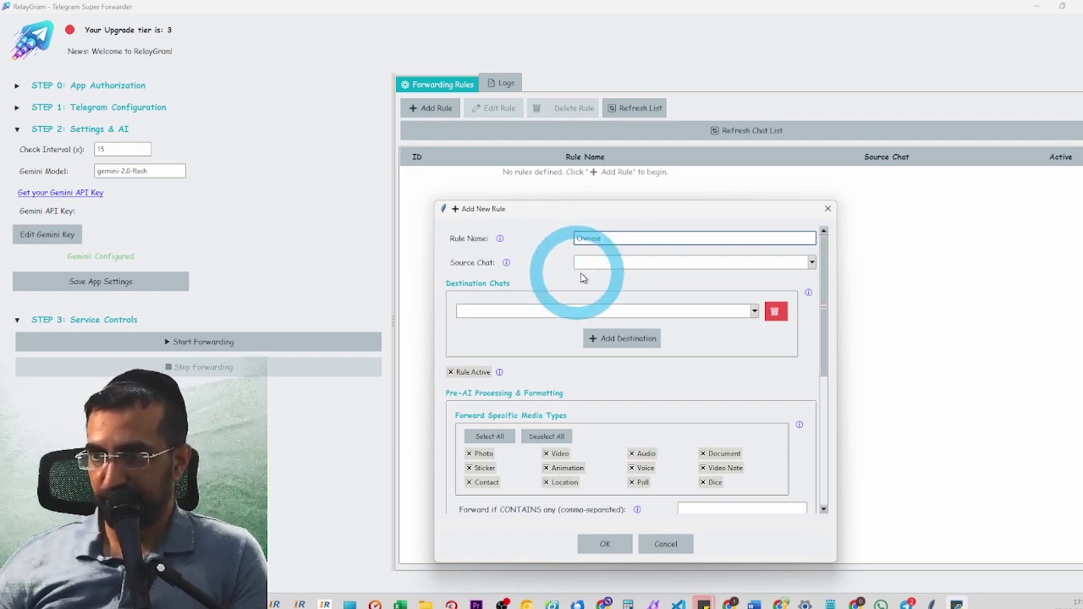
{"action": "left_click", "coordinate": [597, 262]}
{"action": "left_click", "coordinate": [619, 284]}
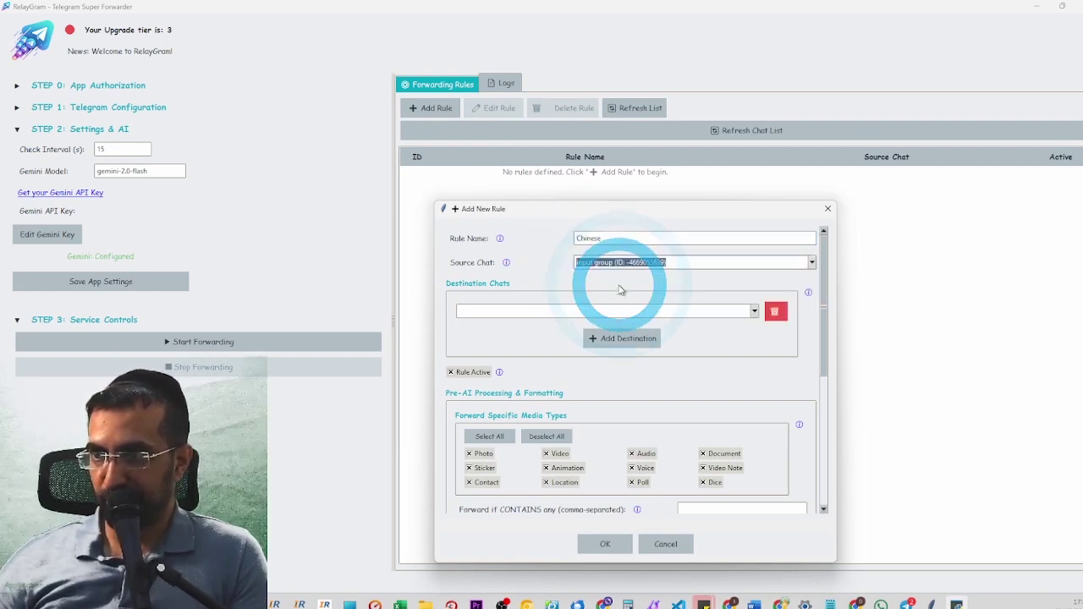
{"action": "left_click", "coordinate": [550, 323]}
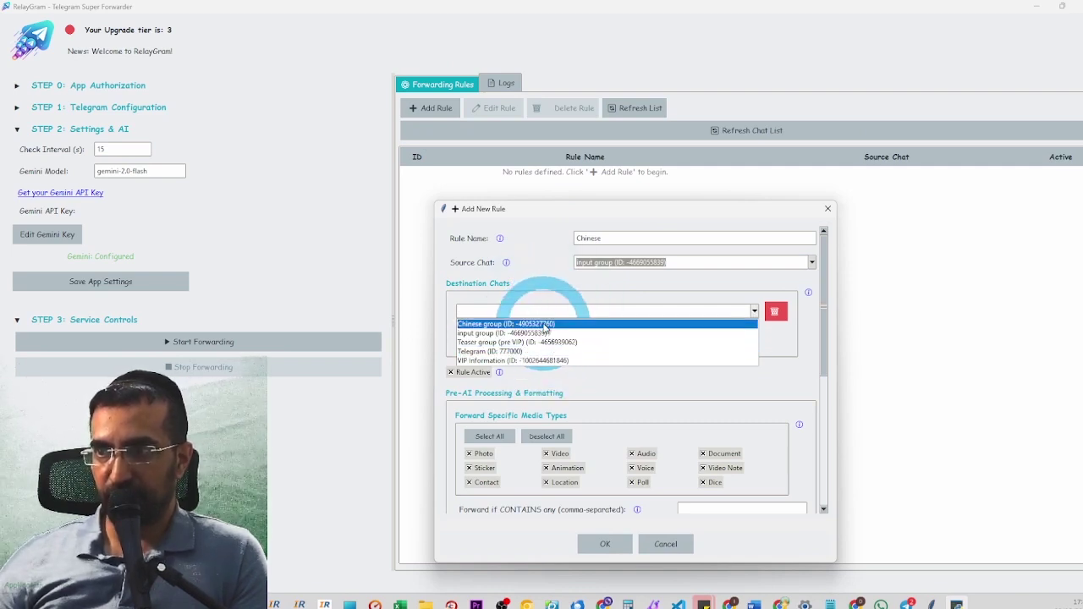
{"action": "left_click", "coordinate": [546, 326]}
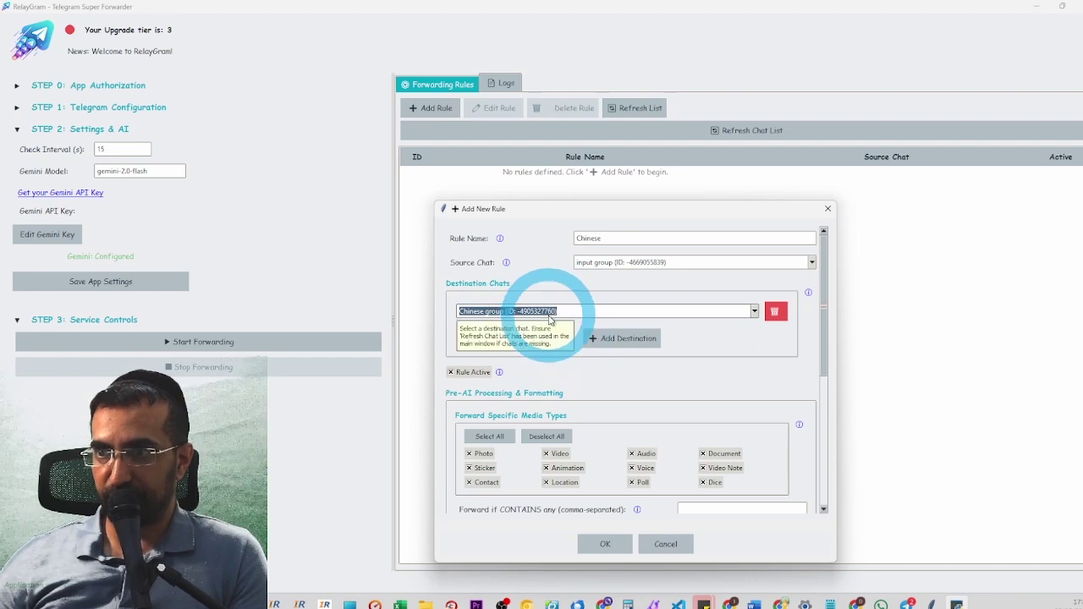
Step: Select all media types for forwarding in the Chinese rule
{"action": "scroll", "coordinate": [541, 338], "scroll_direction": "down", "scroll_amount": 3}
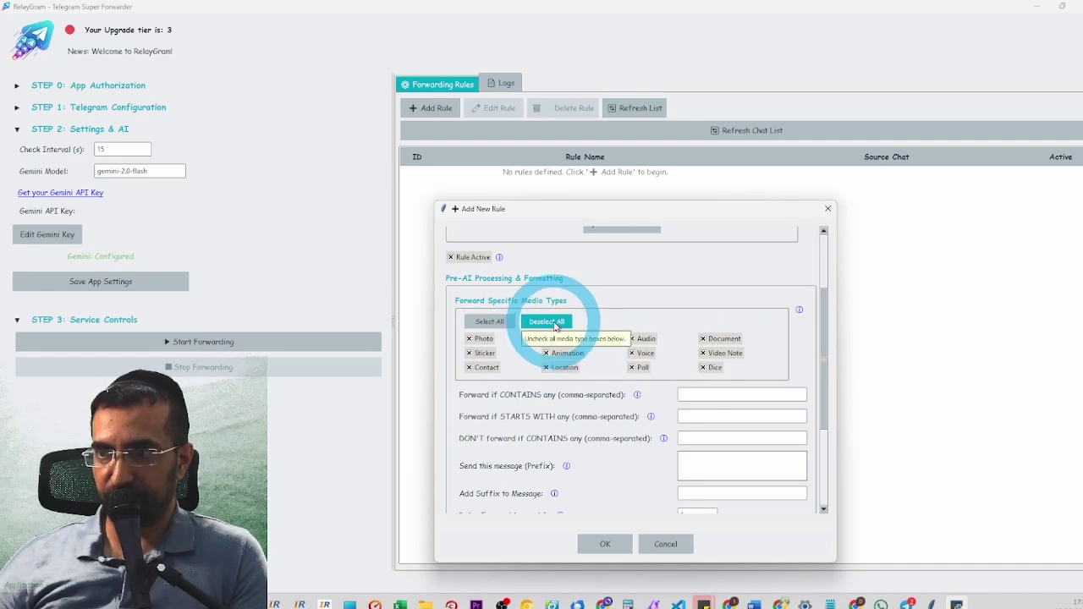
{"action": "left_click", "coordinate": [489, 321]}
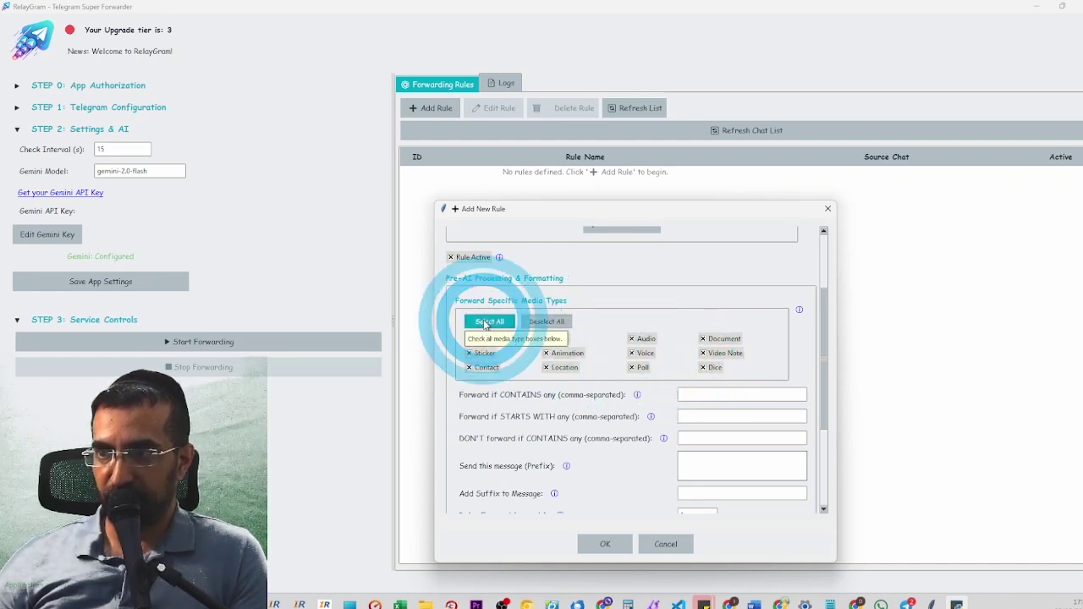
{"action": "scroll", "coordinate": [586, 355], "scroll_direction": "down", "scroll_amount": 2}
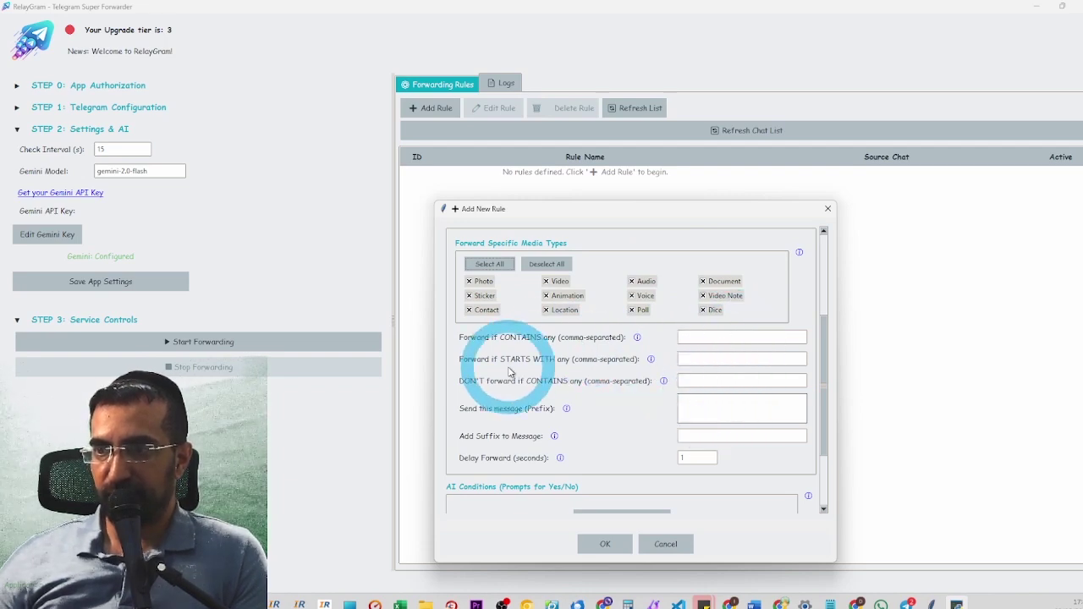
Step: Try "This text is being forwarded:" as the rule's prefix message and clear it again
{"action": "scroll", "coordinate": [574, 357], "scroll_direction": "down", "scroll_amount": 3}
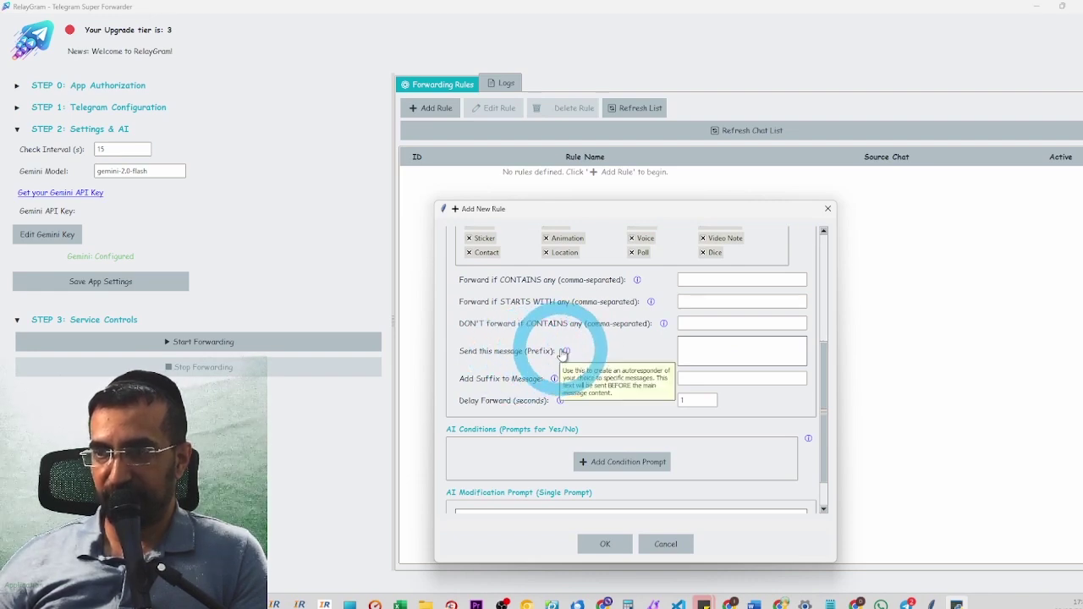
{"action": "mouse_move", "coordinate": [570, 360]}
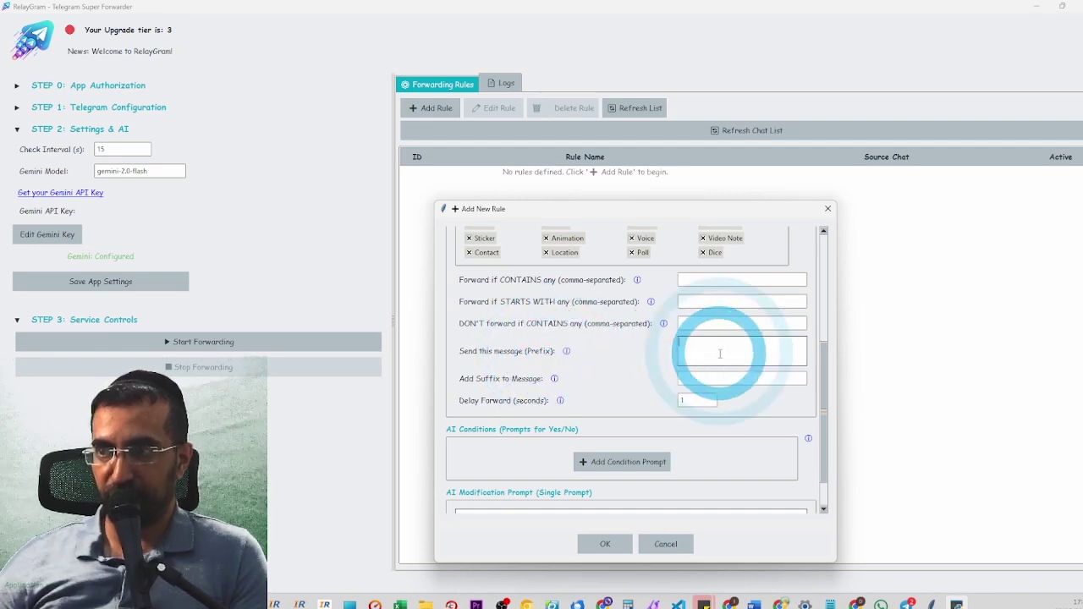
{"action": "left_click", "coordinate": [685, 356]}
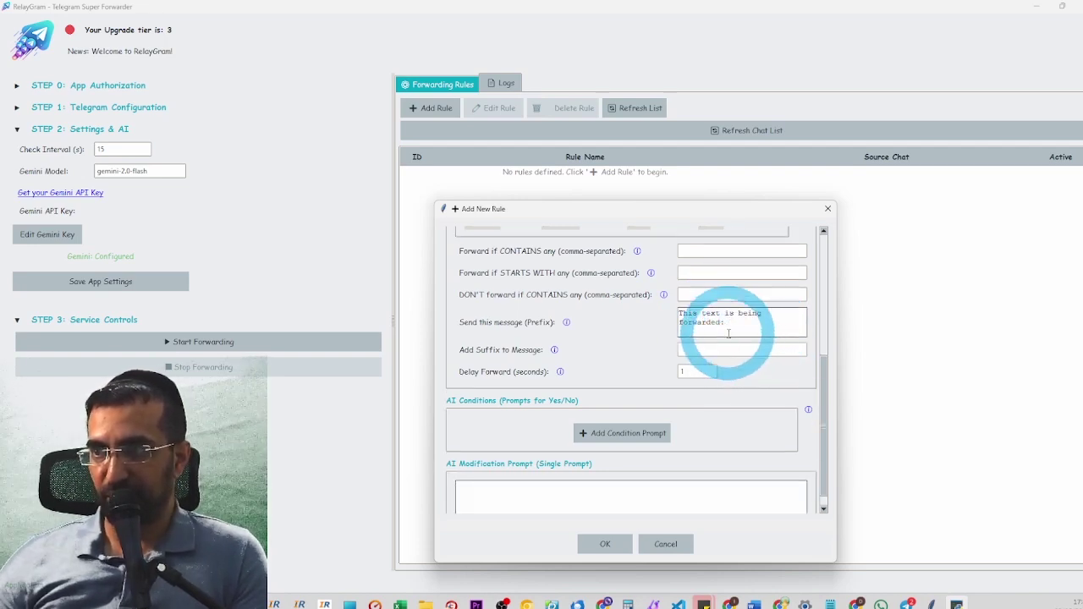
{"action": "key", "text": "ctrl+a"}
{"action": "key", "text": "BackSpace"}
Step: Add an AI condition prompt reading "is the message funny" to the rule
{"action": "scroll", "coordinate": [641, 340], "scroll_direction": "down", "scroll_amount": 1}
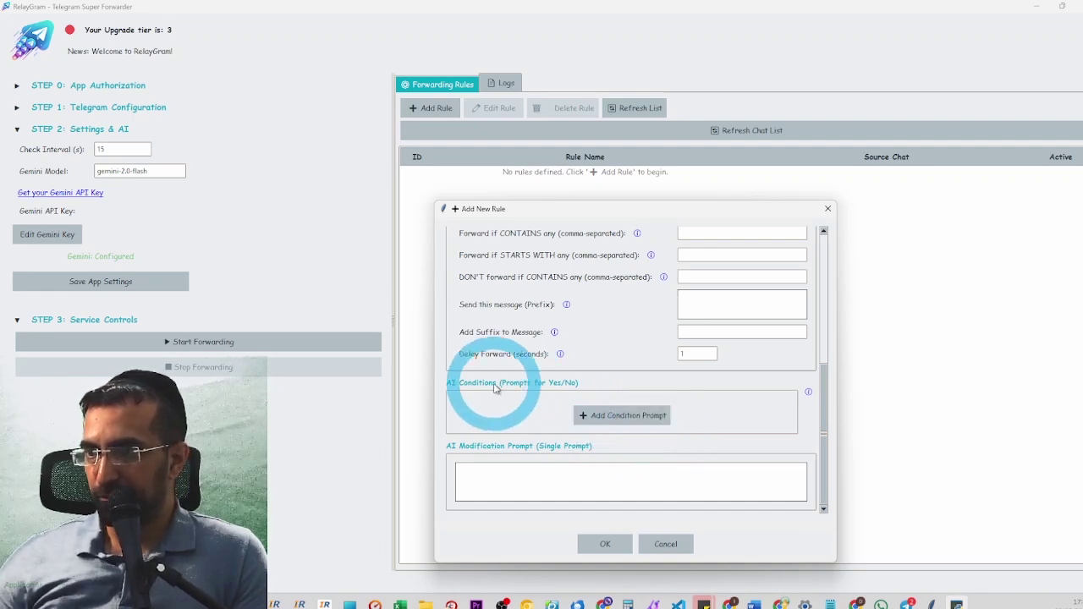
{"action": "left_click", "coordinate": [609, 416]}
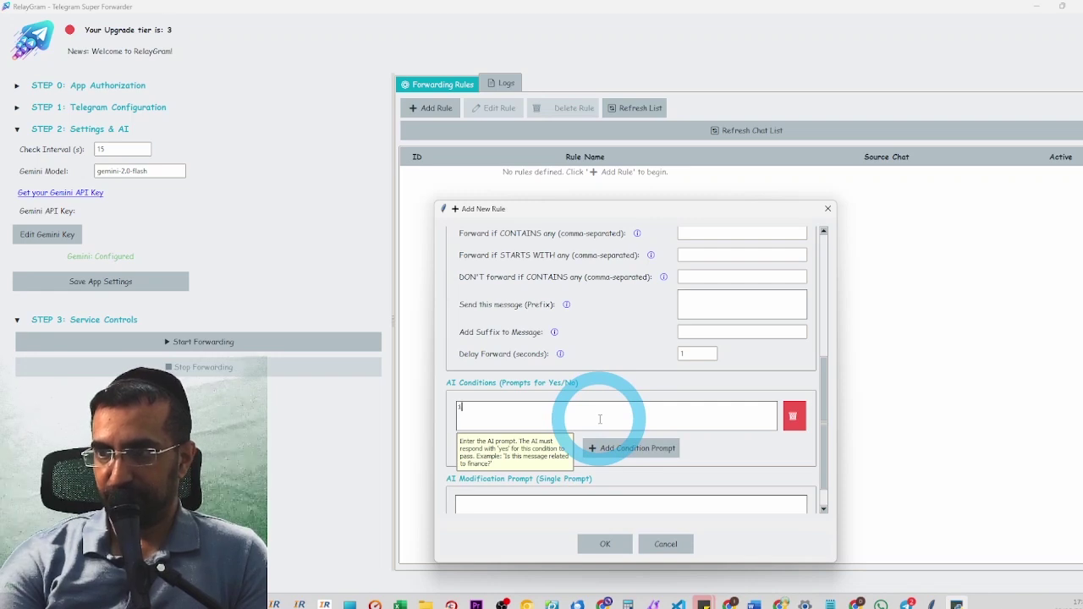
{"action": "type", "text": "if th"}
{"action": "triple_click", "coordinate": [599, 418]}
{"action": "type", "text": "is the"}
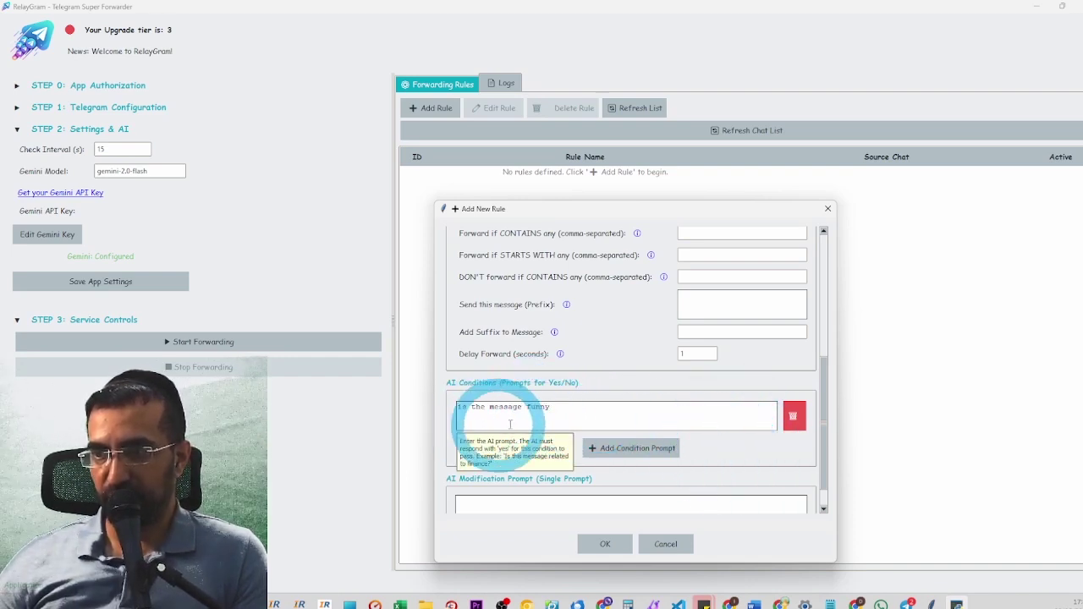
Step: Enter "translate to chinese" as the AI modification prompt and save the rule
{"action": "scroll", "coordinate": [725, 457], "scroll_direction": "down", "scroll_amount": 1}
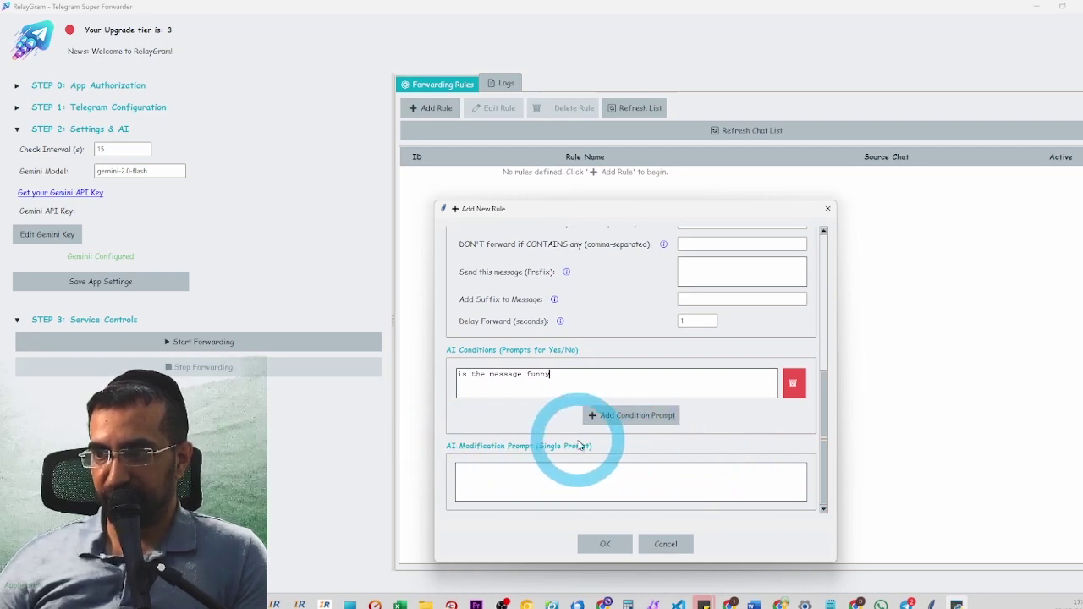
{"action": "left_click", "coordinate": [595, 477]}
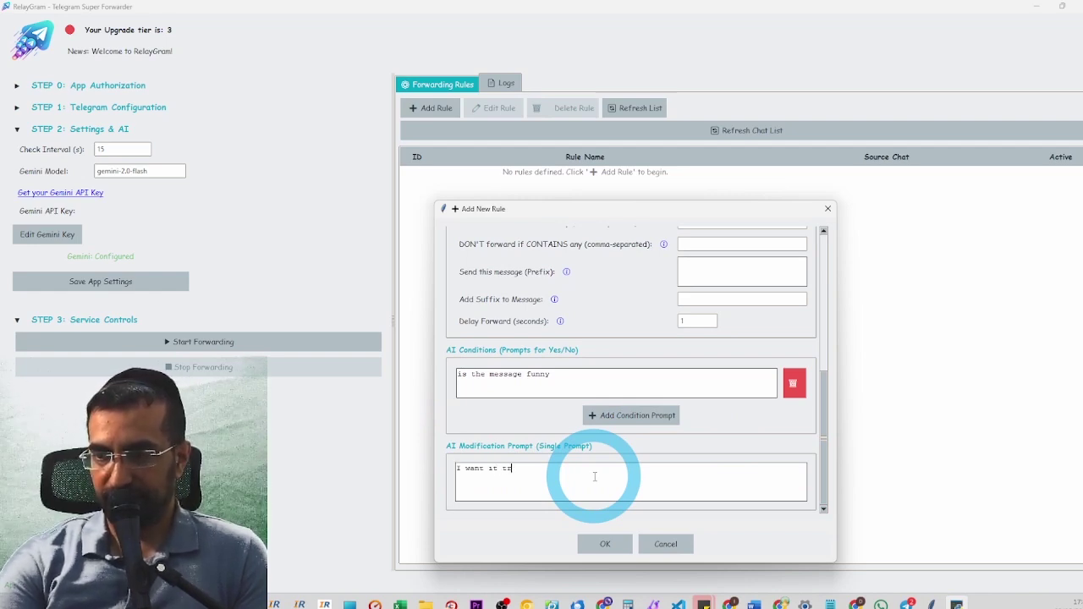
{"action": "type", "text": "translate to chinese"}
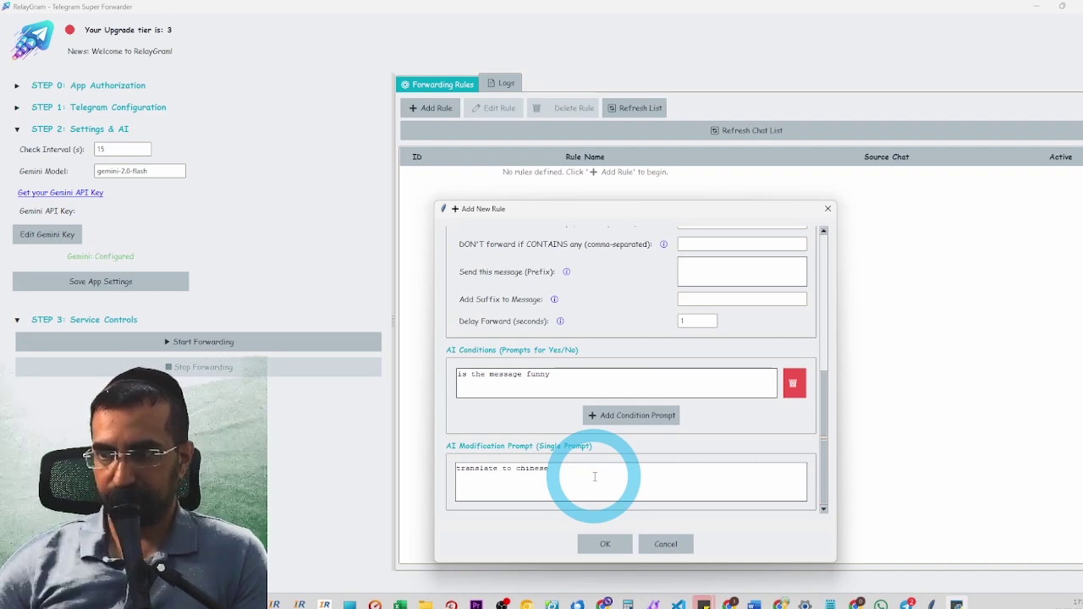
{"action": "left_click", "coordinate": [605, 544]}
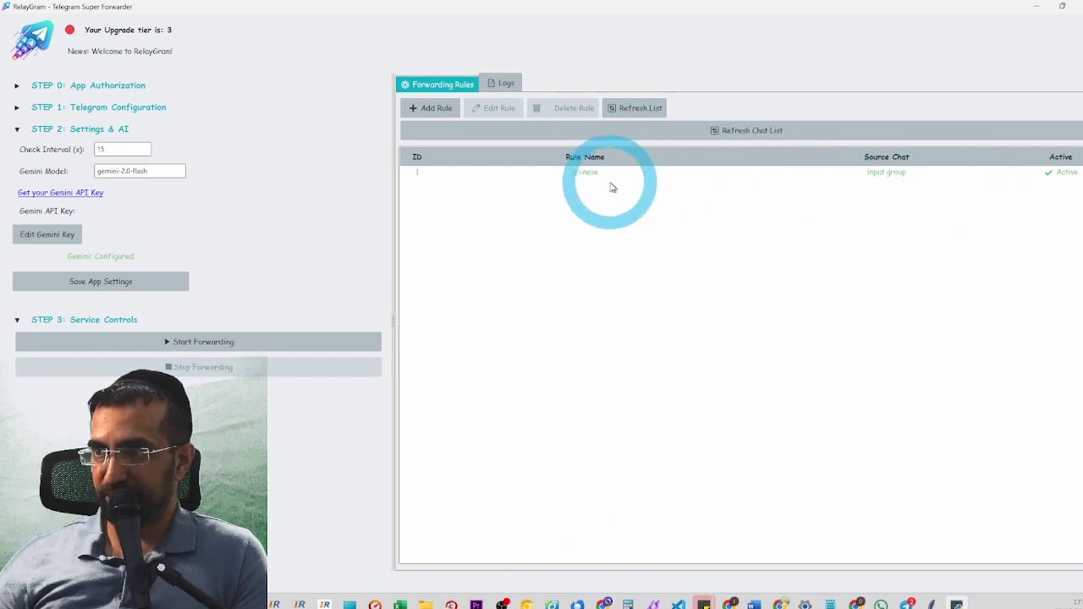
Step: Start the forwarding service and switch to Telegram
{"action": "left_click", "coordinate": [194, 341]}
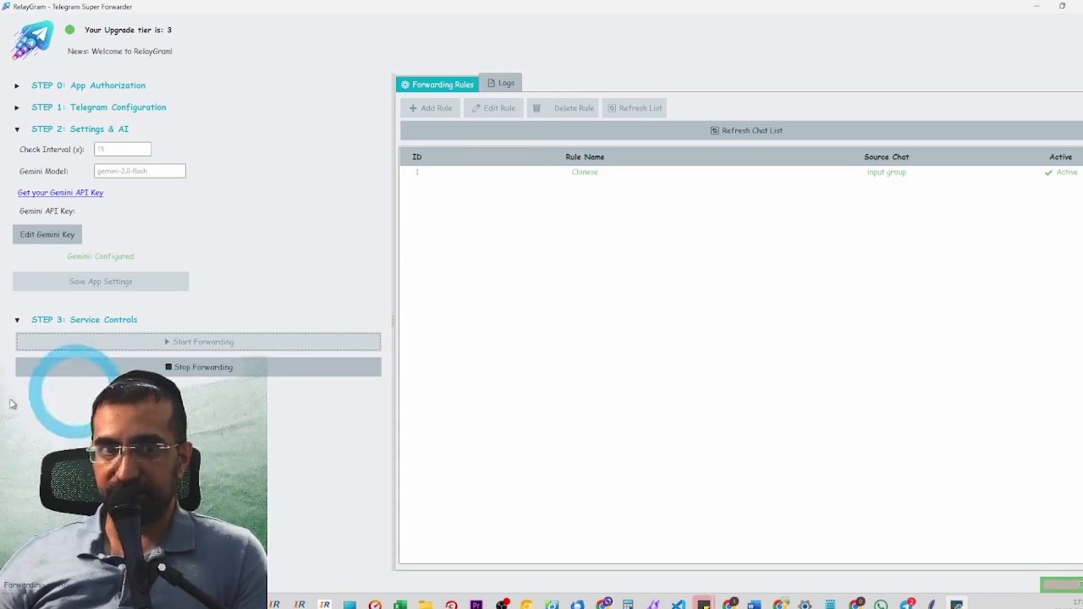
{"action": "left_click", "coordinate": [519, 304]}
{"action": "double_click", "coordinate": [519, 305]}
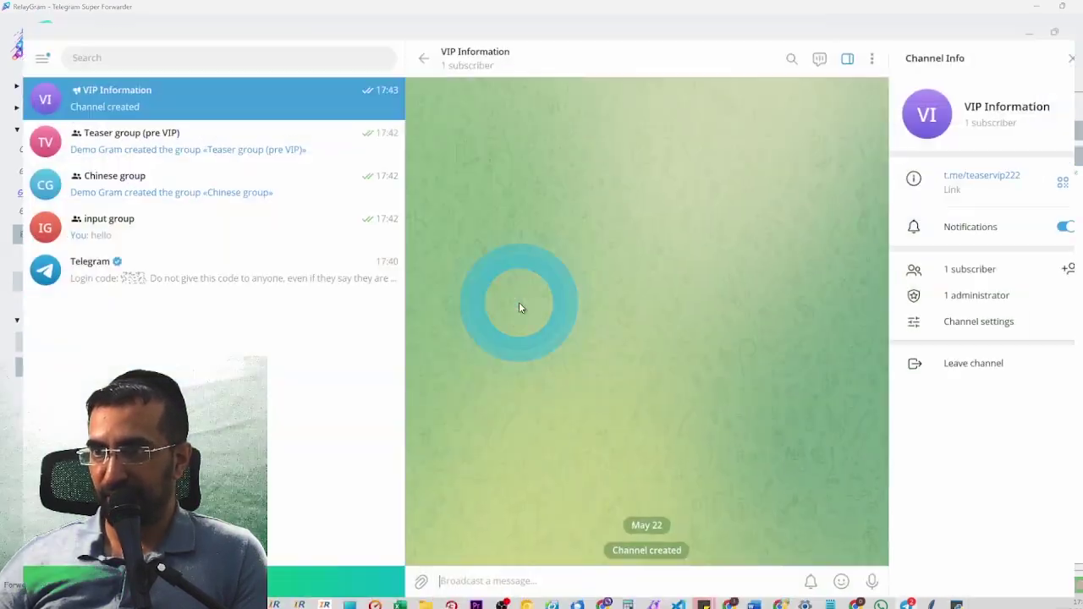
Step: Send the message "Hello" in the input group
{"action": "left_click", "coordinate": [132, 218]}
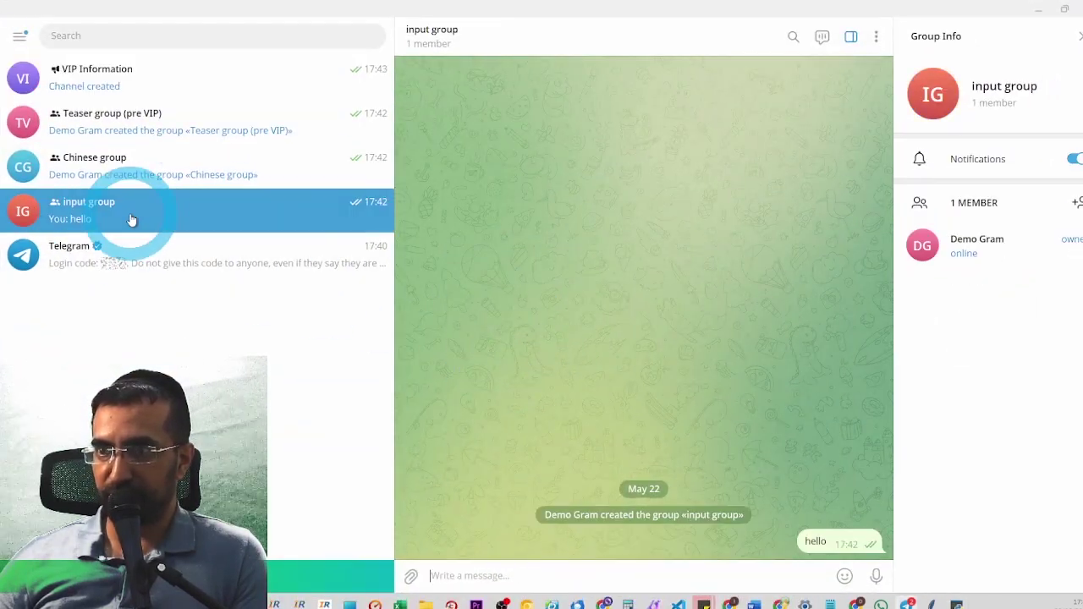
{"action": "left_click", "coordinate": [526, 561]}
{"action": "type", "text": "H"}
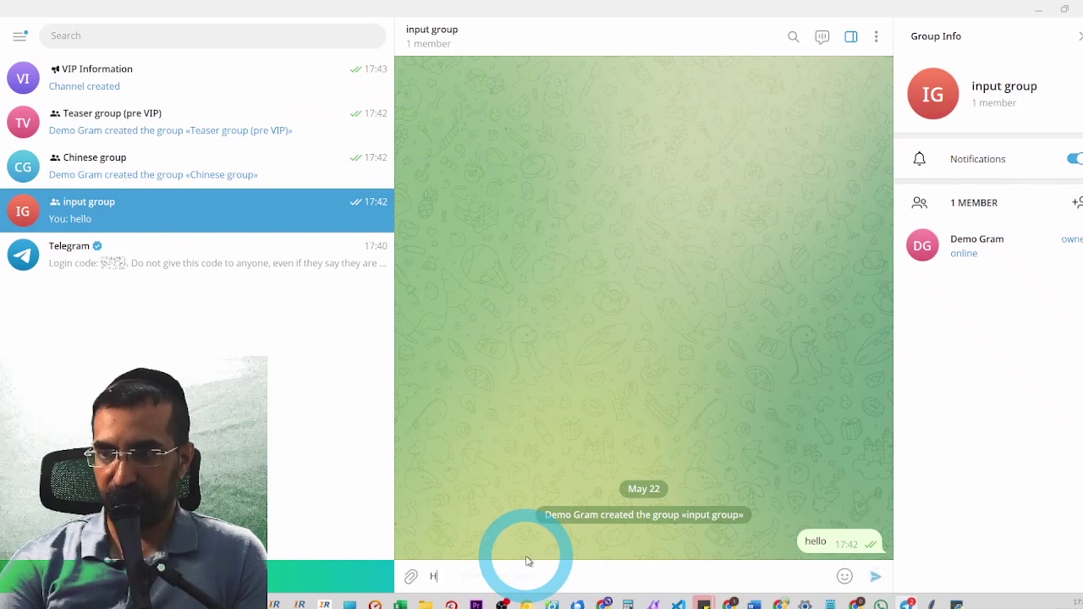
{"action": "type", "text": "ello"}
{"action": "key", "text": "Return"}
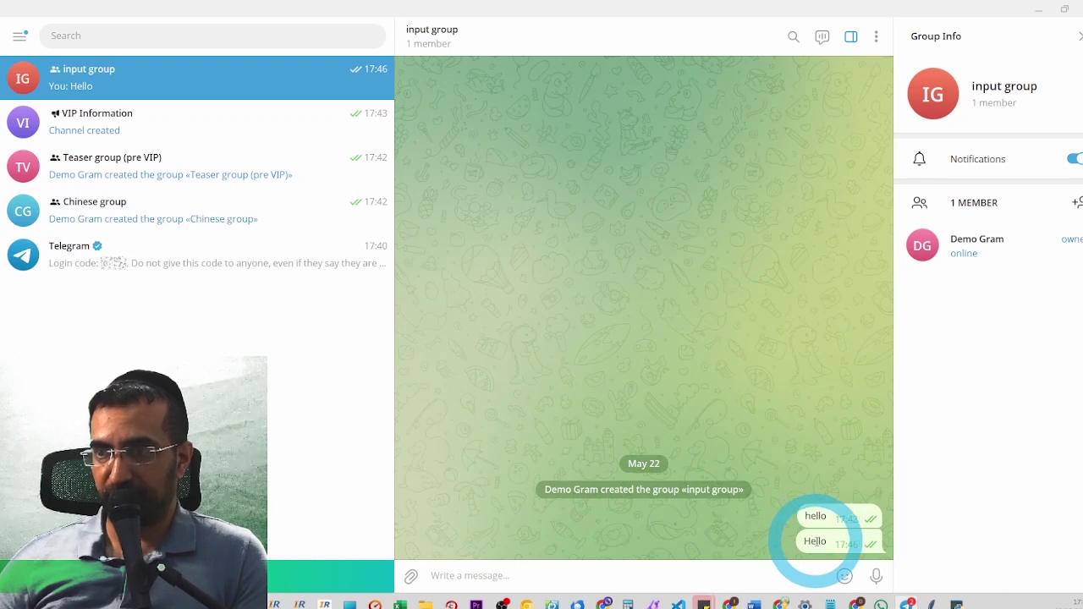
Step: Send the joke "Why did the chicken cross the road? Because he couldt fly" in the input group
{"action": "left_click", "coordinate": [726, 573]}
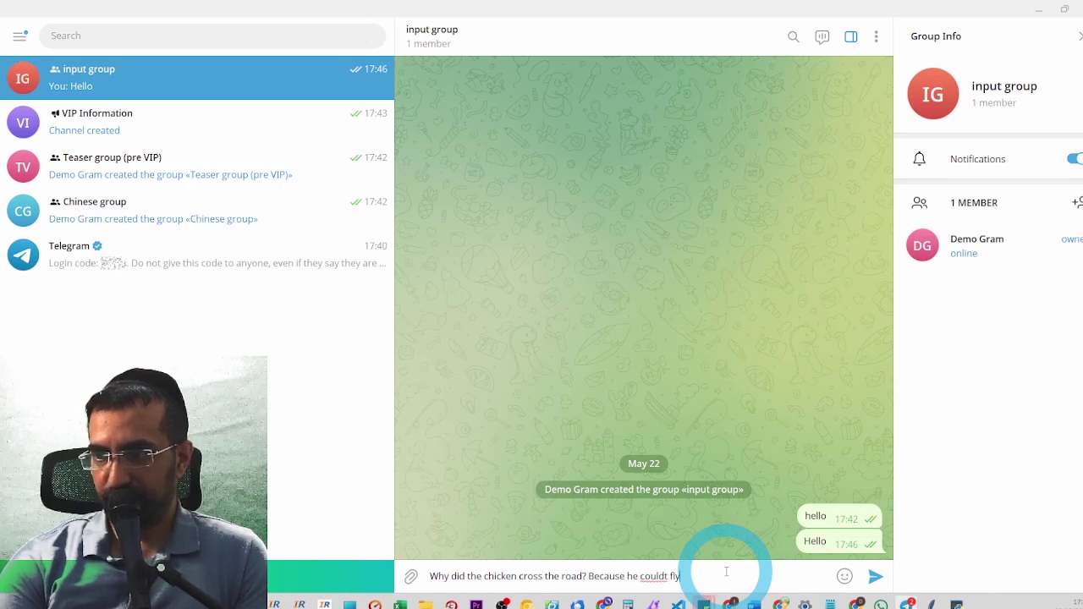
{"action": "key", "text": "Return"}
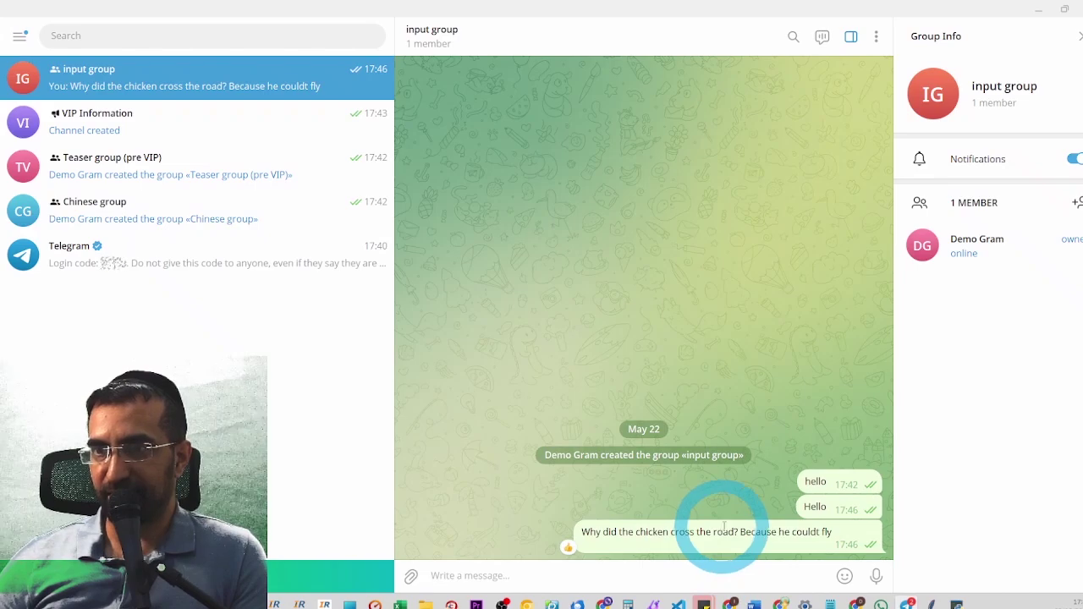
{"action": "mouse_move", "coordinate": [845, 575]}
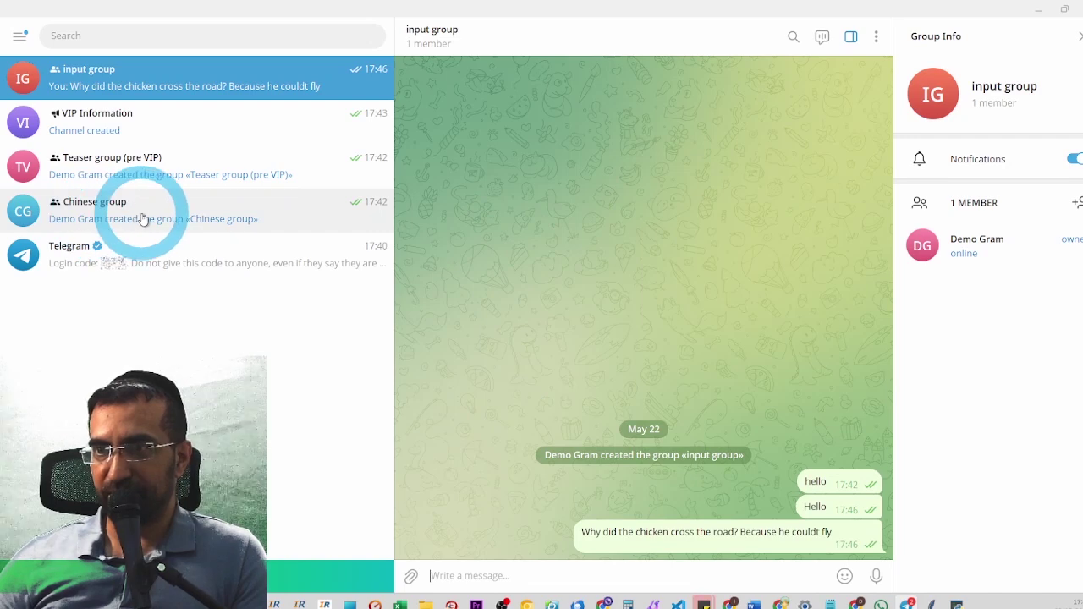
{"action": "left_click", "coordinate": [585, 574]}
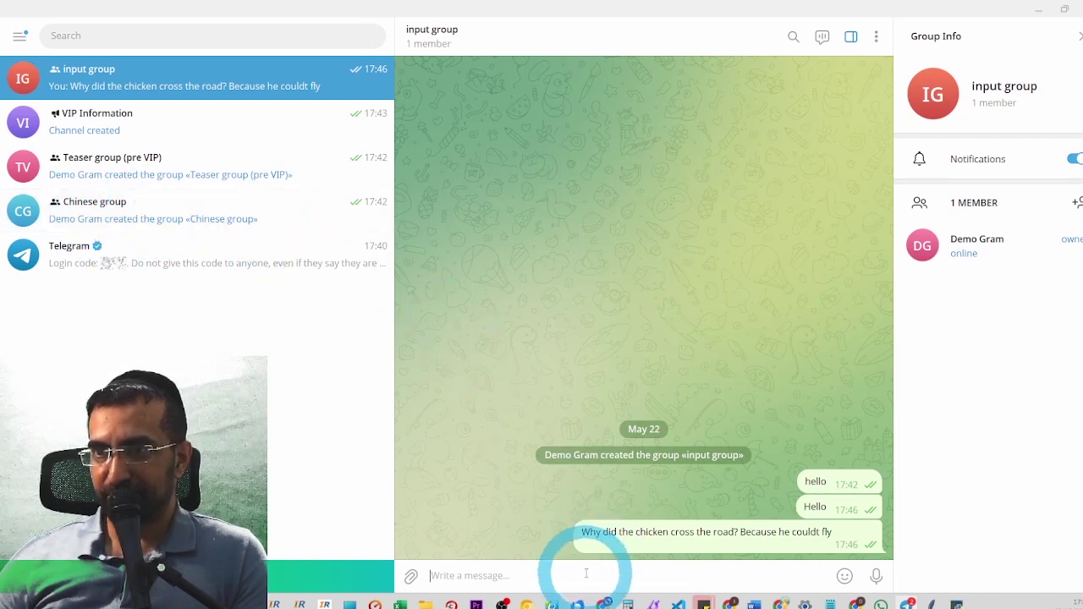
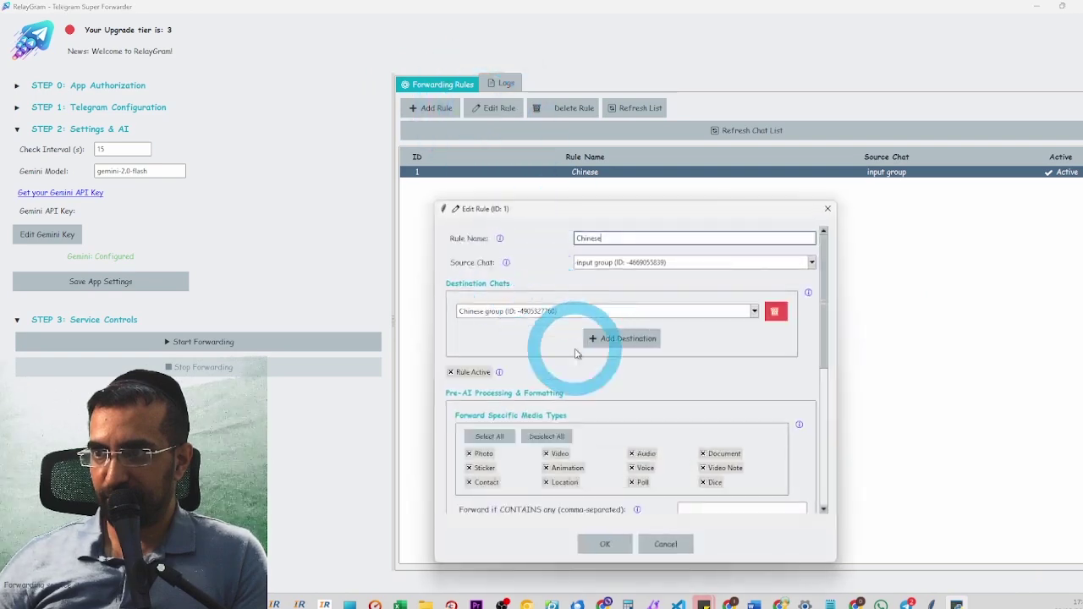
Step: Replace the Chinese rule's AI condition prompt with "is the message is more than 1 word"
{"action": "scroll", "coordinate": [581, 338], "scroll_direction": "down", "scroll_amount": 10}
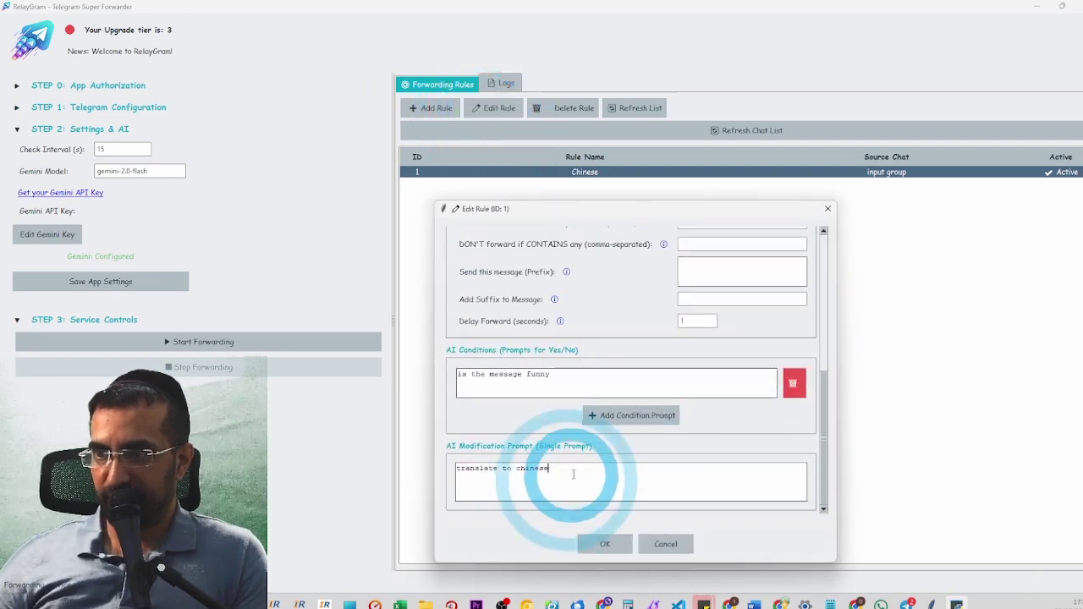
{"action": "left_click_drag", "start_coordinate": [559, 374], "coordinate": [398, 369]}
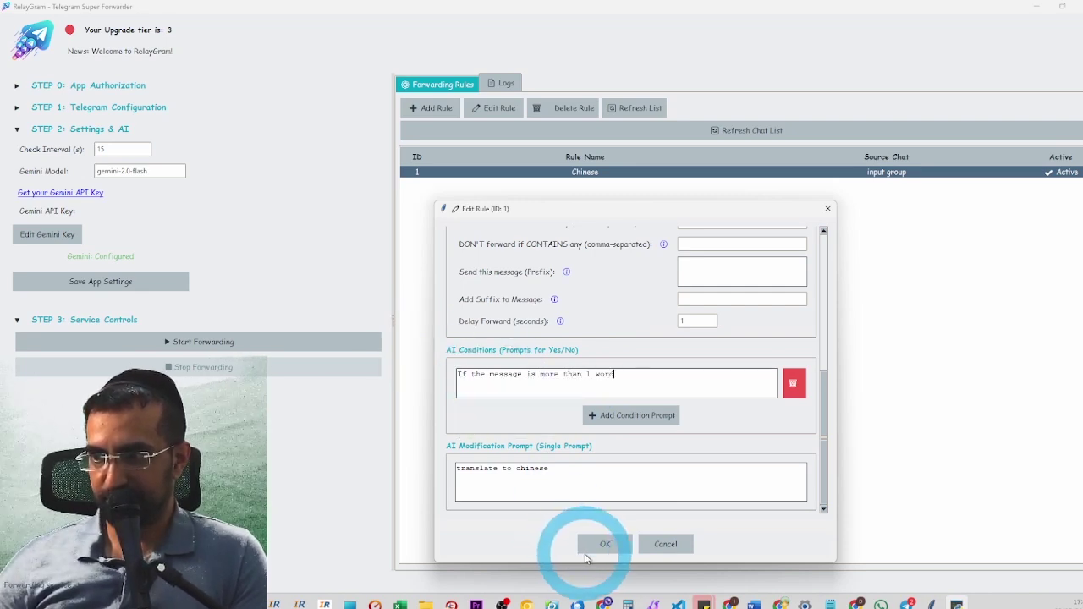
{"action": "double_click", "coordinate": [462, 373]}
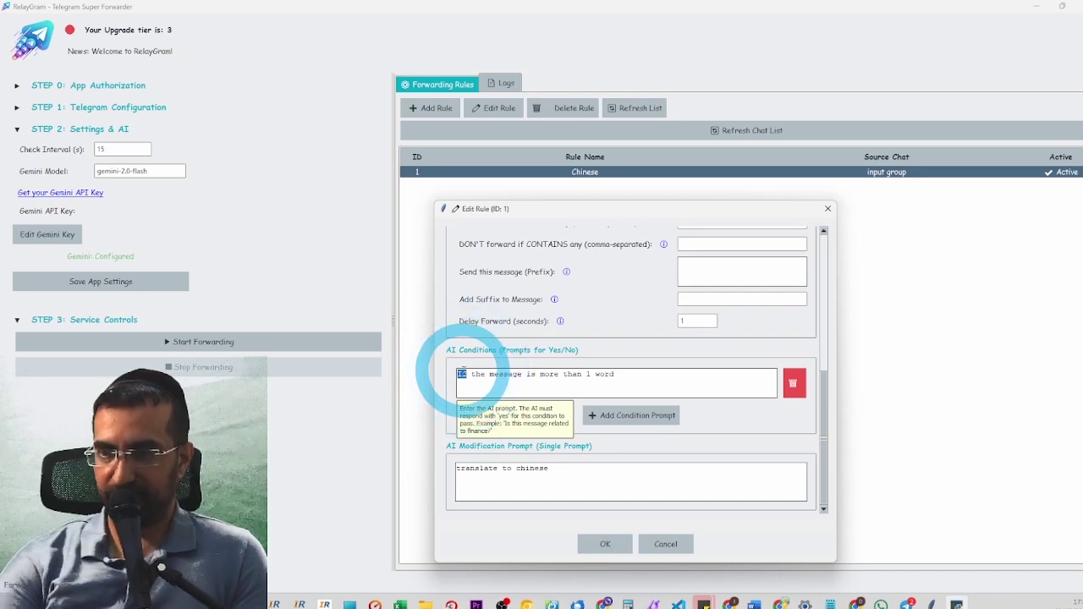
{"action": "left_click", "coordinate": [634, 415]}
{"action": "left_click", "coordinate": [644, 454]}
{"action": "left_click", "coordinate": [798, 447]}
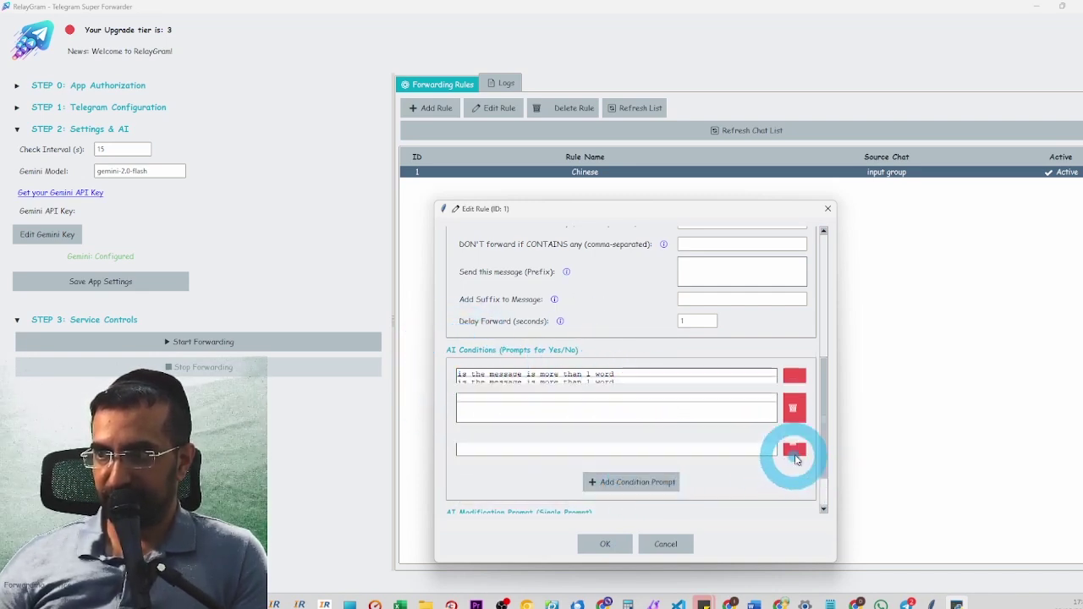
{"action": "left_click", "coordinate": [798, 414]}
Step: Save the edited Chinese rule and start the forwarding service
{"action": "left_click", "coordinate": [605, 543]}
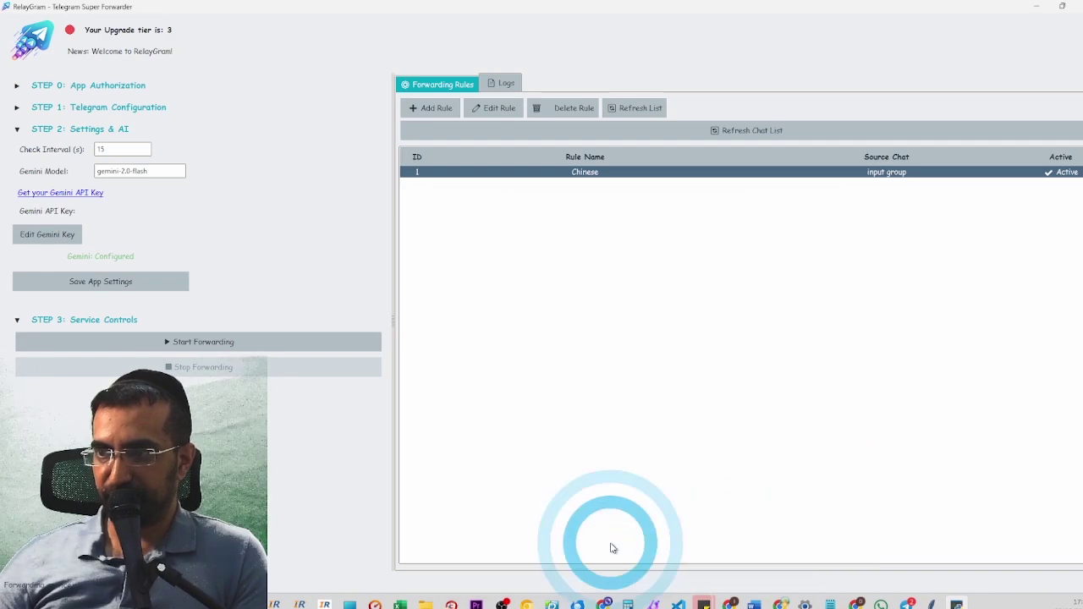
{"action": "left_click", "coordinate": [233, 349]}
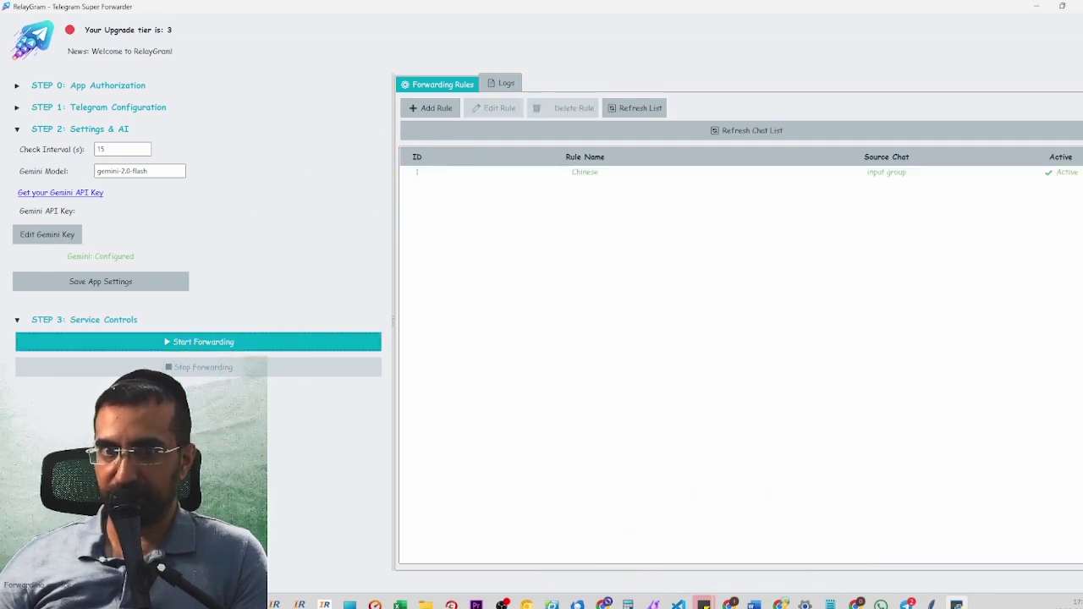
Step: Switch to Telegram and send the message "We love this app" in the input group
{"action": "double_click", "coordinate": [532, 346]}
{"action": "left_click", "coordinate": [543, 566]}
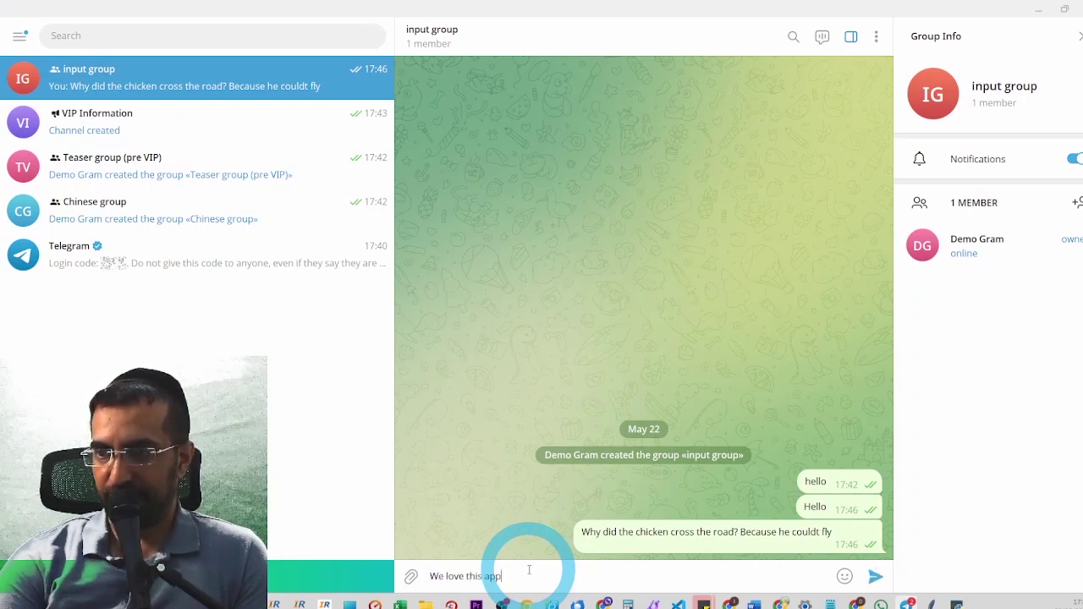
{"action": "key", "text": "Return"}
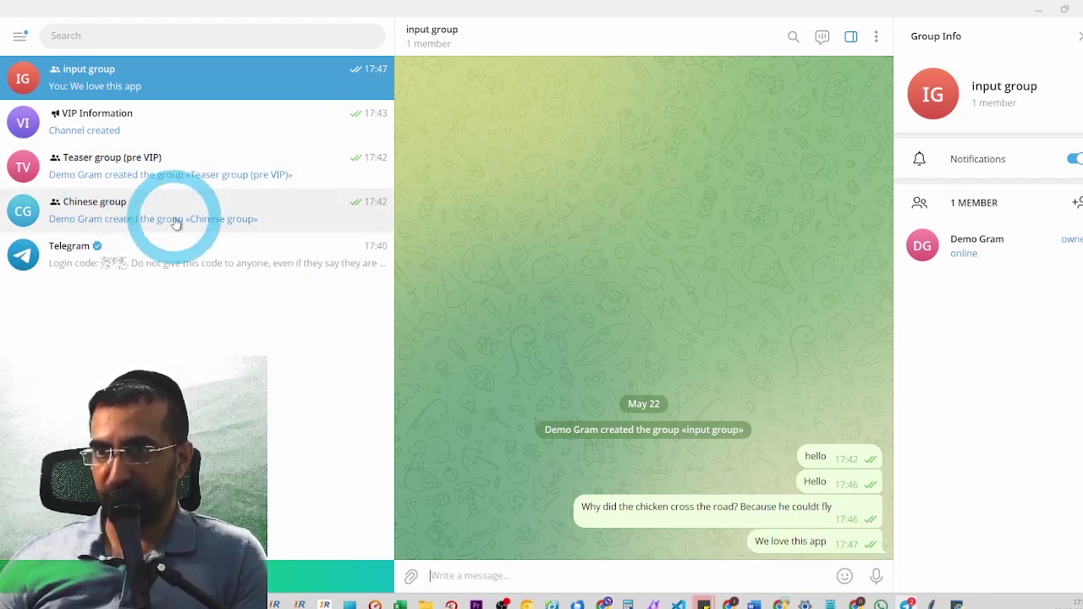
Step: Open the Chinese group and examine the forwarded message's Chinese characters and its romanized pronunciation
{"action": "left_click", "coordinate": [121, 216]}
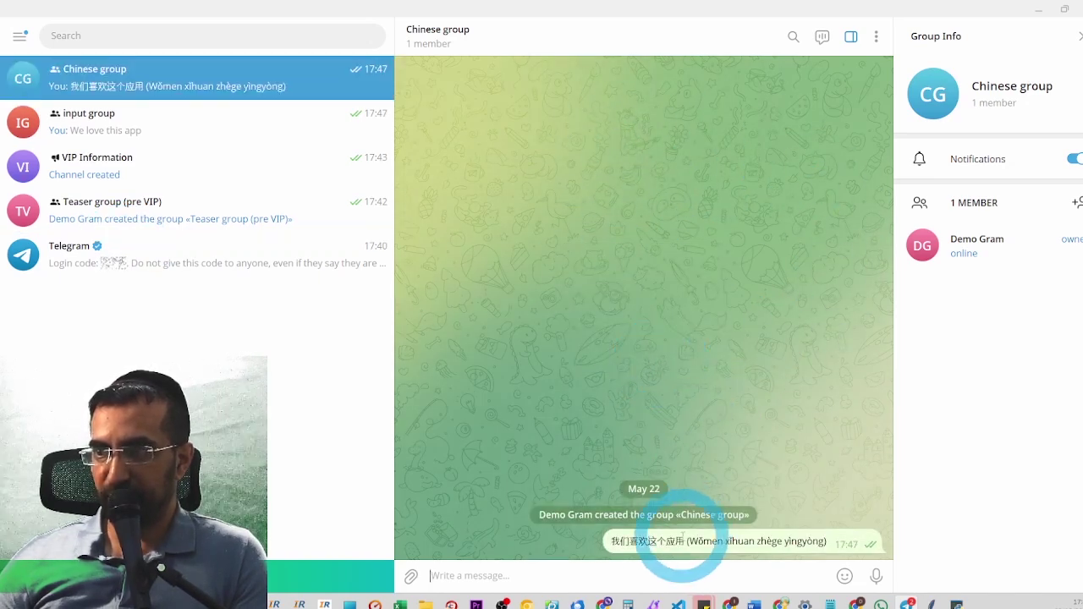
{"action": "left_click_drag", "start_coordinate": [612, 542], "coordinate": [687, 542]}
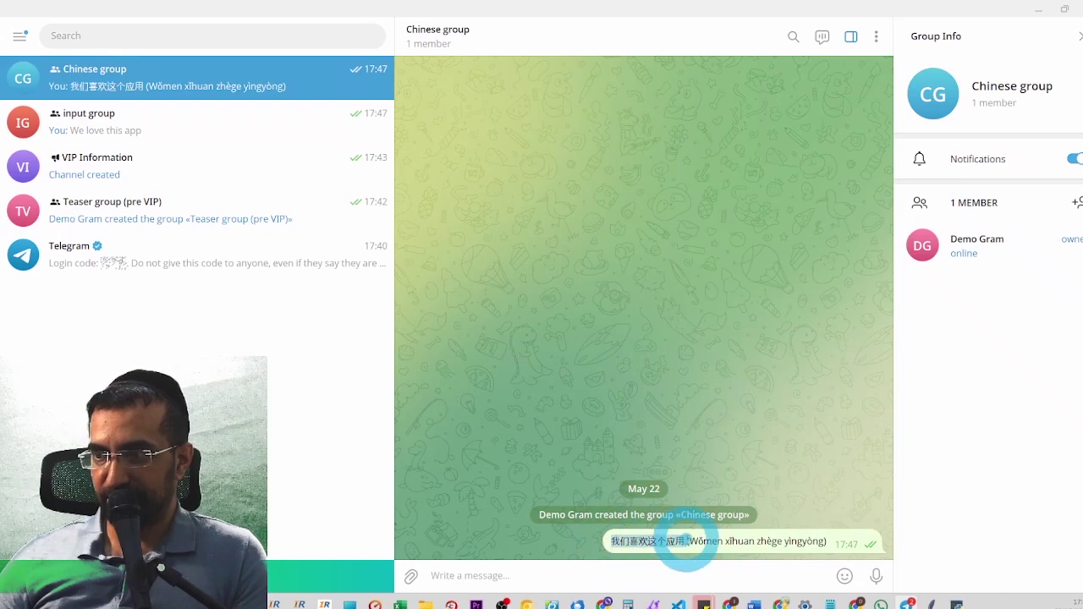
{"action": "left_click", "coordinate": [700, 541]}
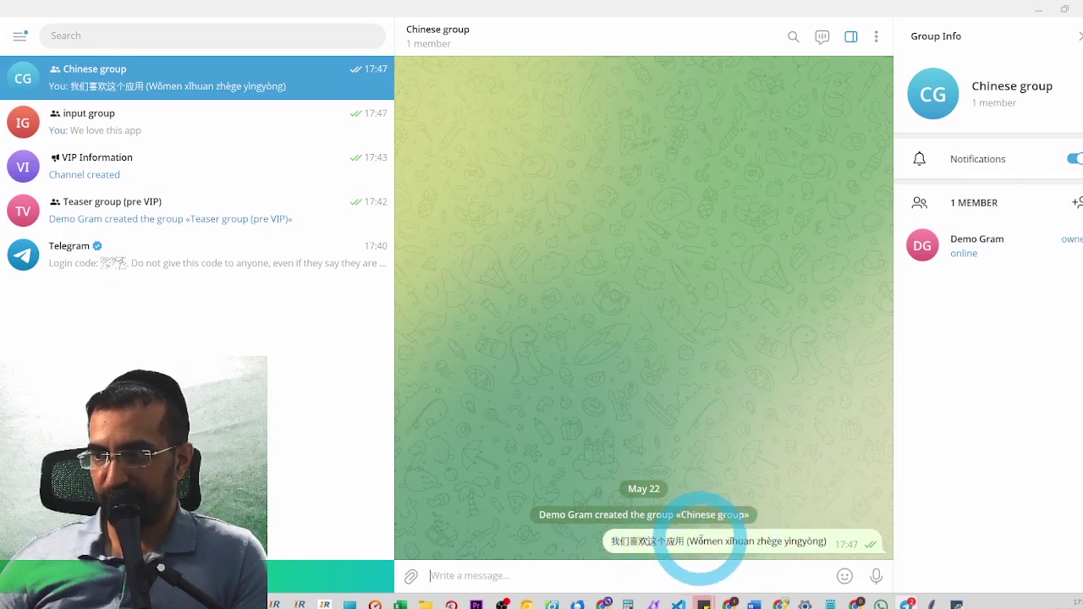
{"action": "left_click_drag", "start_coordinate": [713, 544], "coordinate": [821, 540]}
{"action": "left_click", "coordinate": [817, 543]}
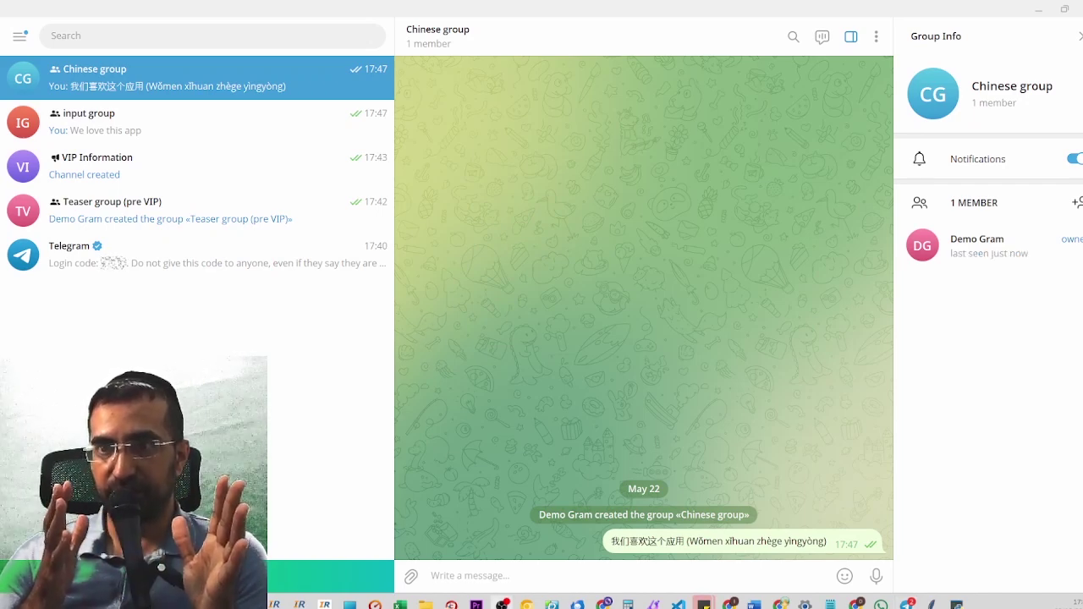
Step: Create a new Telegram group named "French group" without adding any members
{"action": "left_click", "coordinate": [142, 119]}
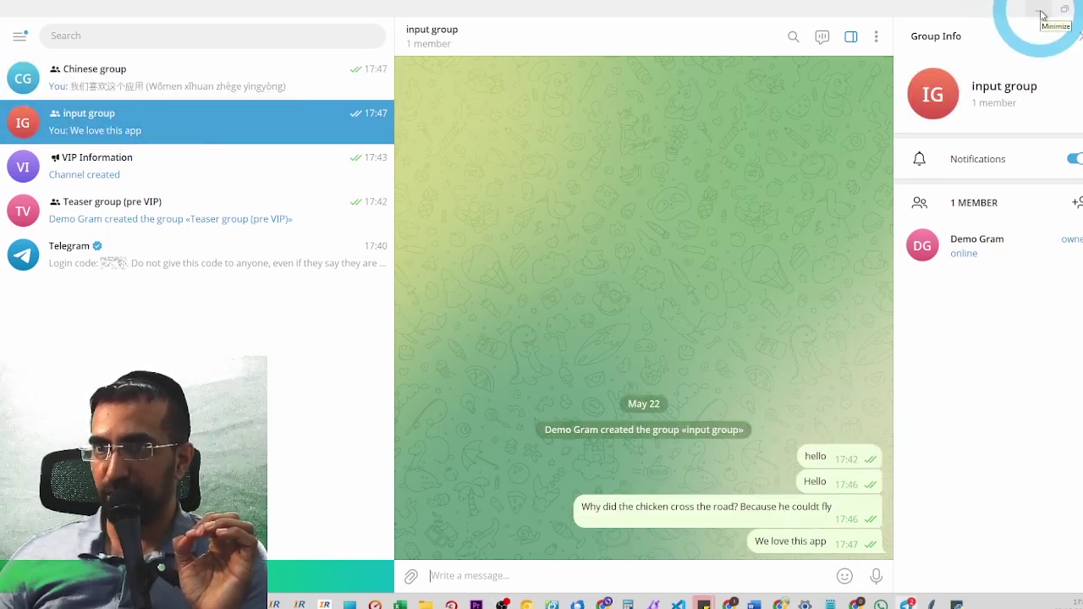
{"action": "left_click", "coordinate": [18, 35]}
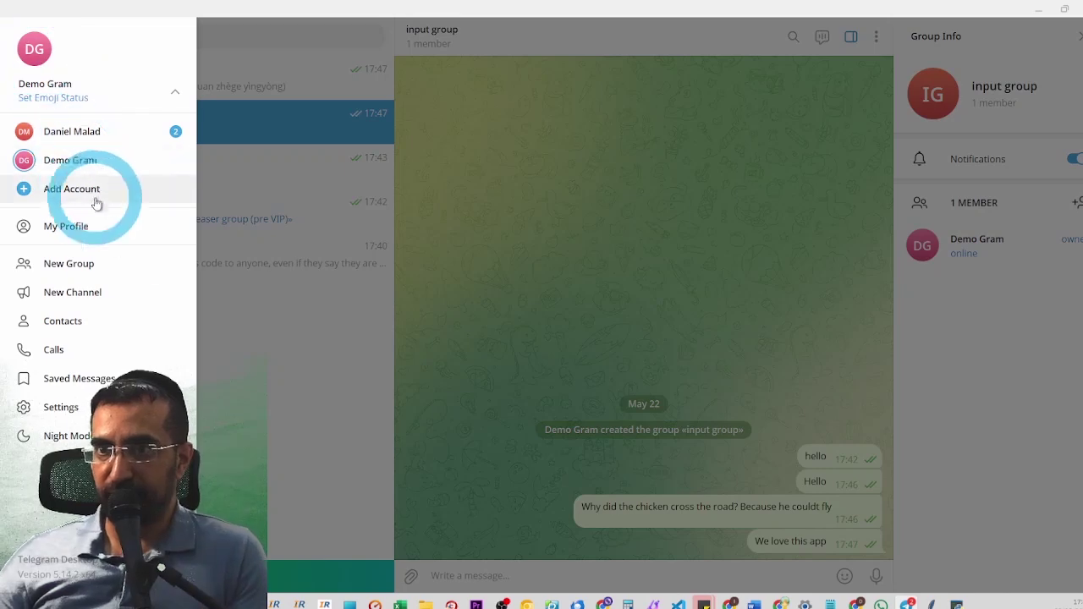
{"action": "left_click", "coordinate": [109, 266]}
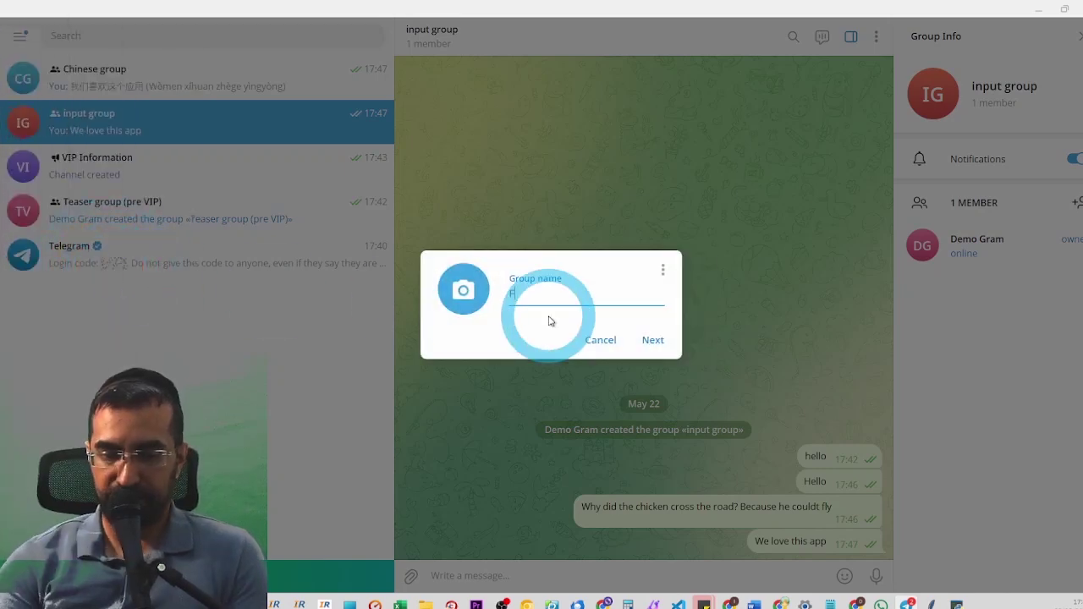
{"action": "type", "text": "French group"}
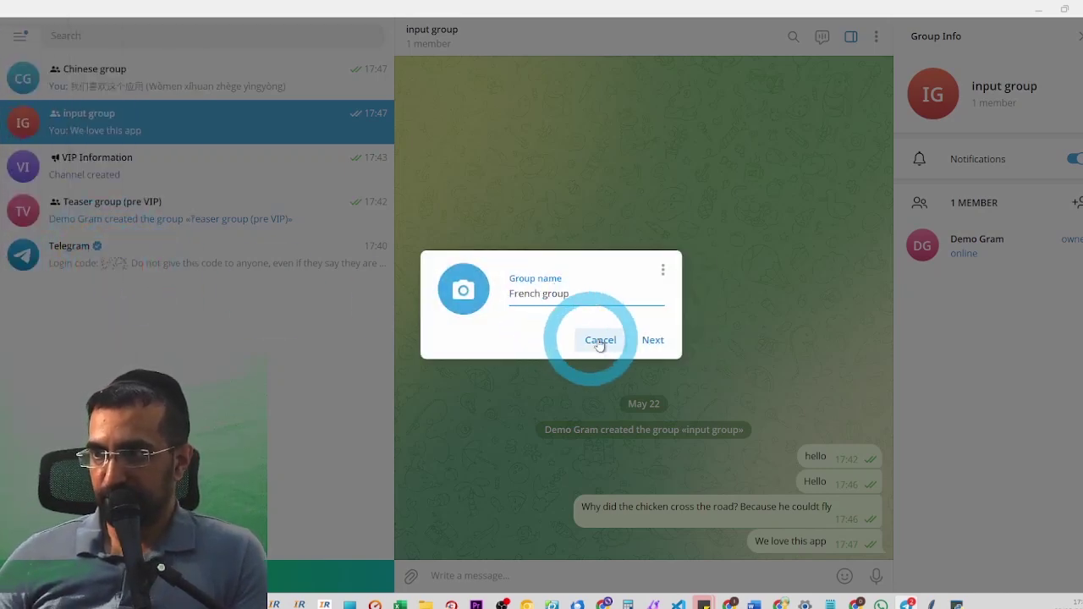
{"action": "left_click", "coordinate": [652, 340]}
{"action": "left_click", "coordinate": [648, 498]}
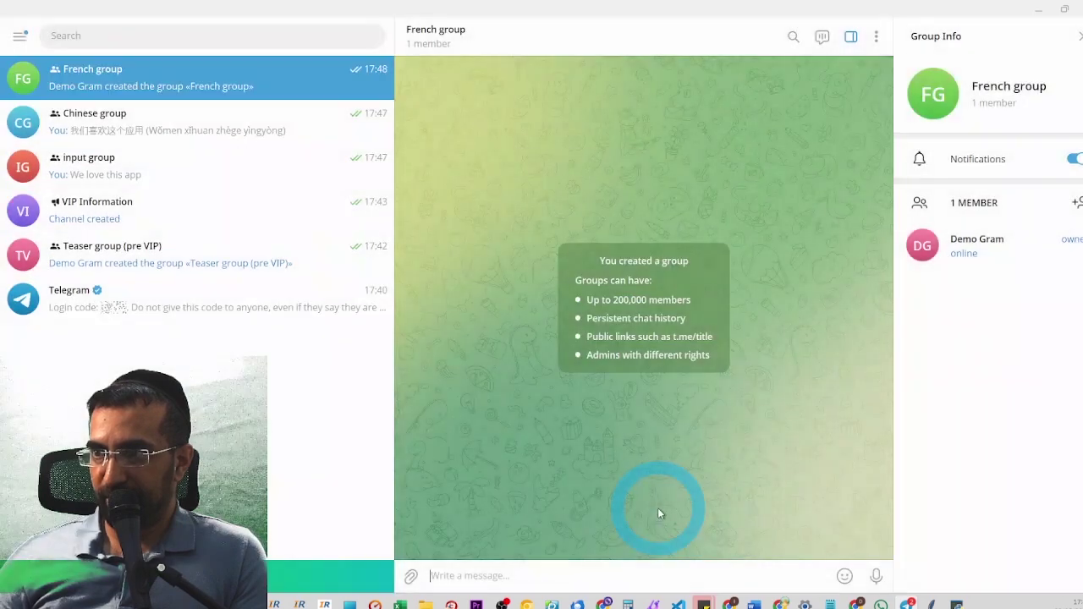
Step: Switch to RelayGram and refresh the chat list
{"action": "left_click", "coordinate": [1038, 8]}
{"action": "left_click", "coordinate": [498, 135]}
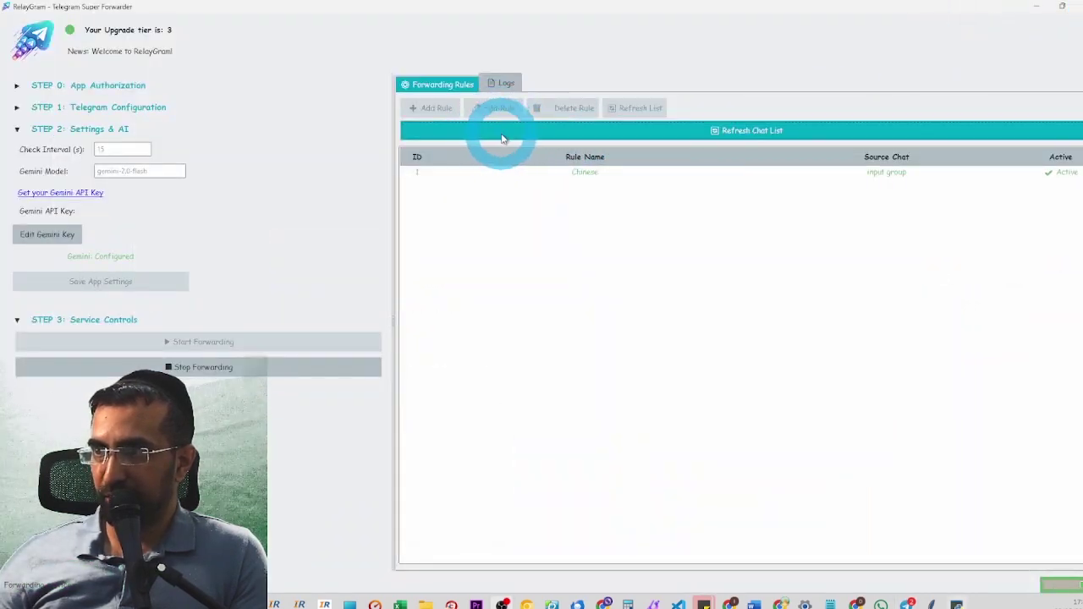
{"action": "left_click", "coordinate": [640, 343]}
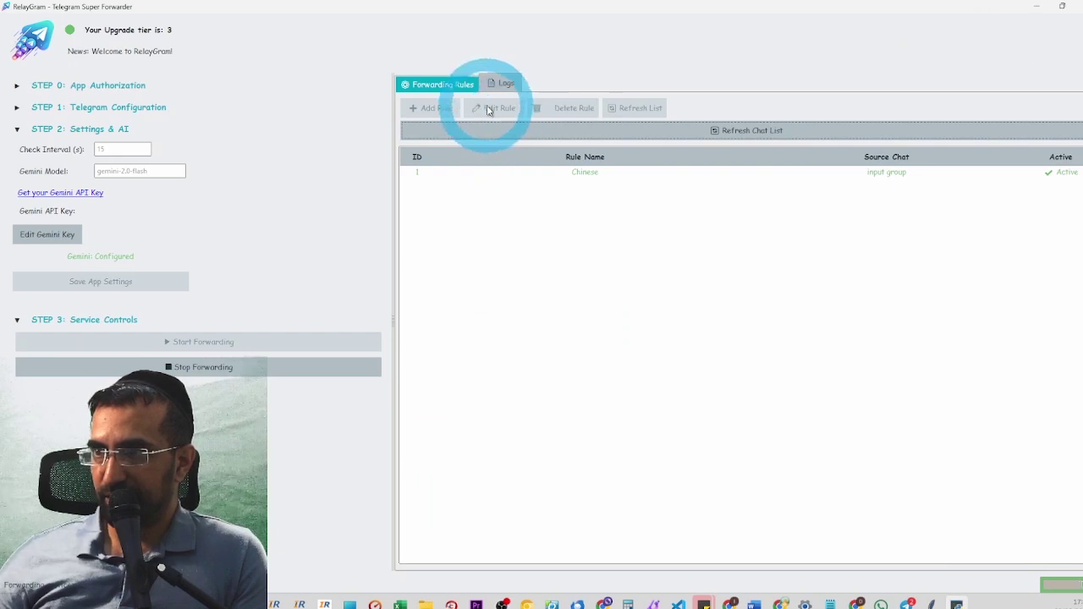
Step: Stop forwarding and add a rule named "French" with input group as source and French group as destination
{"action": "left_click", "coordinate": [247, 361]}
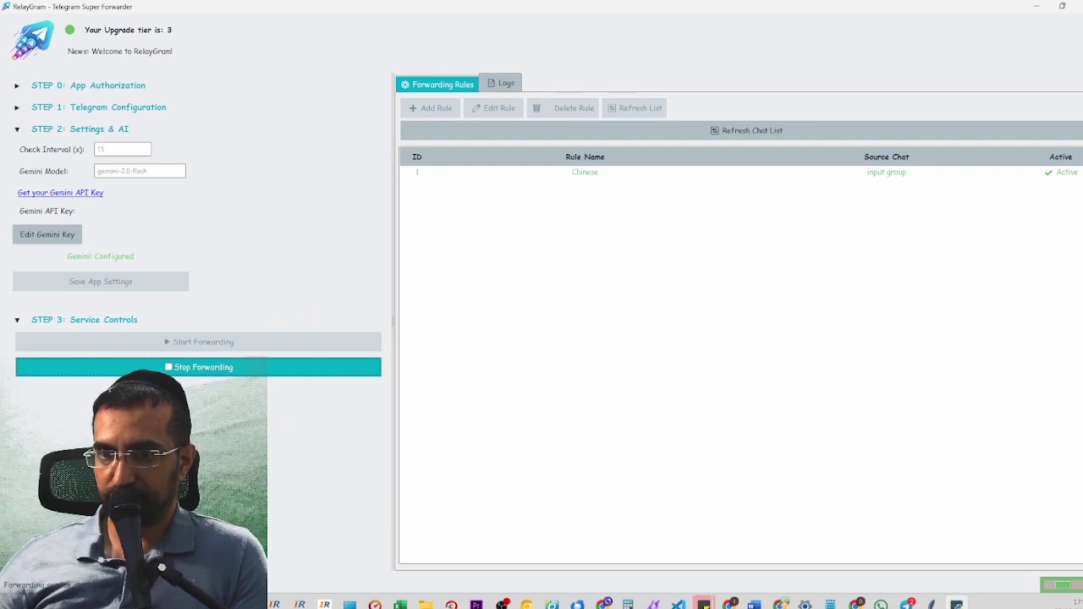
{"action": "left_click", "coordinate": [203, 367]}
{"action": "left_click", "coordinate": [431, 107]}
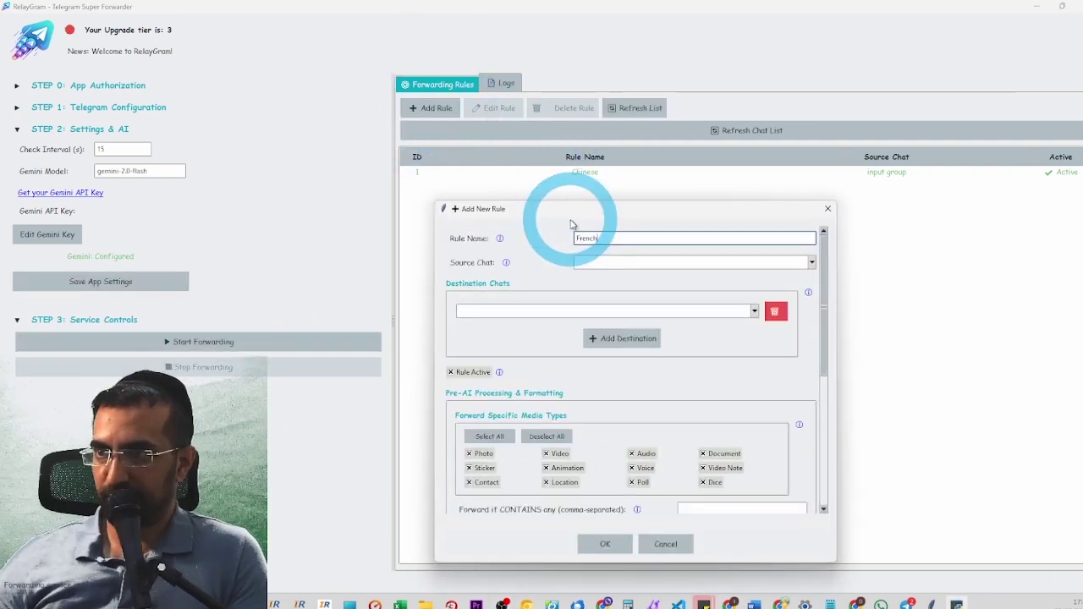
{"action": "left_click", "coordinate": [617, 264]}
{"action": "left_click", "coordinate": [616, 273]}
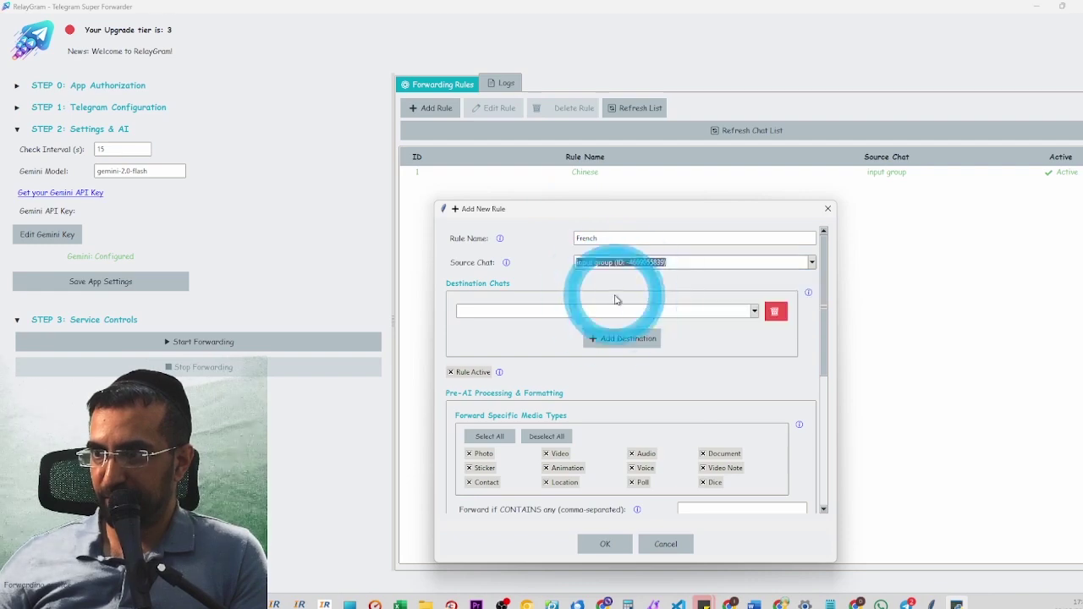
{"action": "left_click", "coordinate": [582, 310]}
{"action": "left_click", "coordinate": [580, 338]}
Step: Enter "translate to french" as the new rule's AI modification prompt and save the rule
{"action": "scroll", "coordinate": [546, 380], "scroll_direction": "down", "scroll_amount": 1}
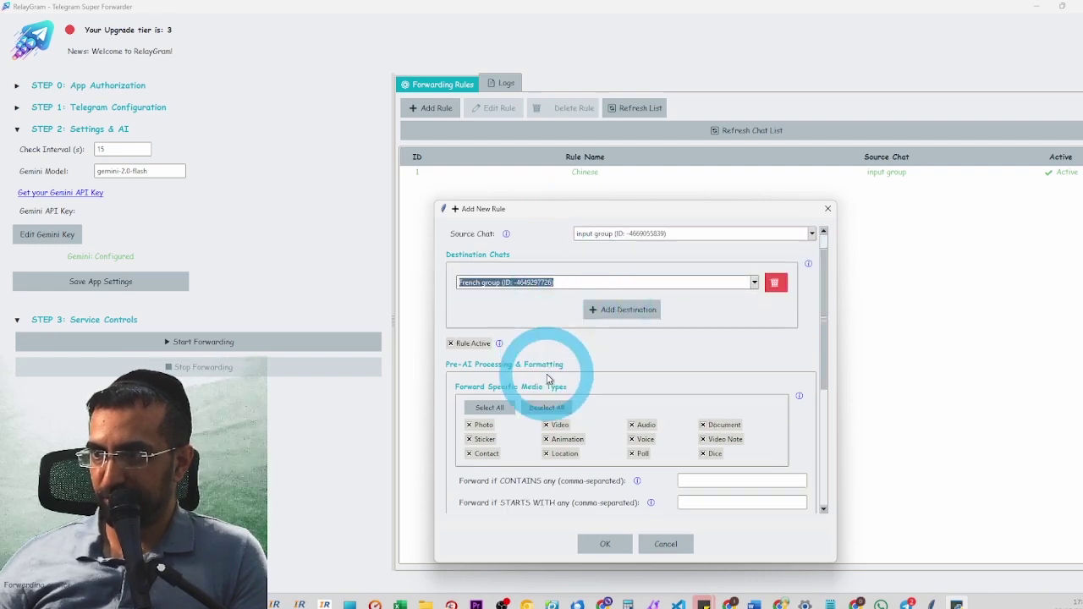
{"action": "scroll", "coordinate": [546, 380], "scroll_direction": "down", "scroll_amount": 5}
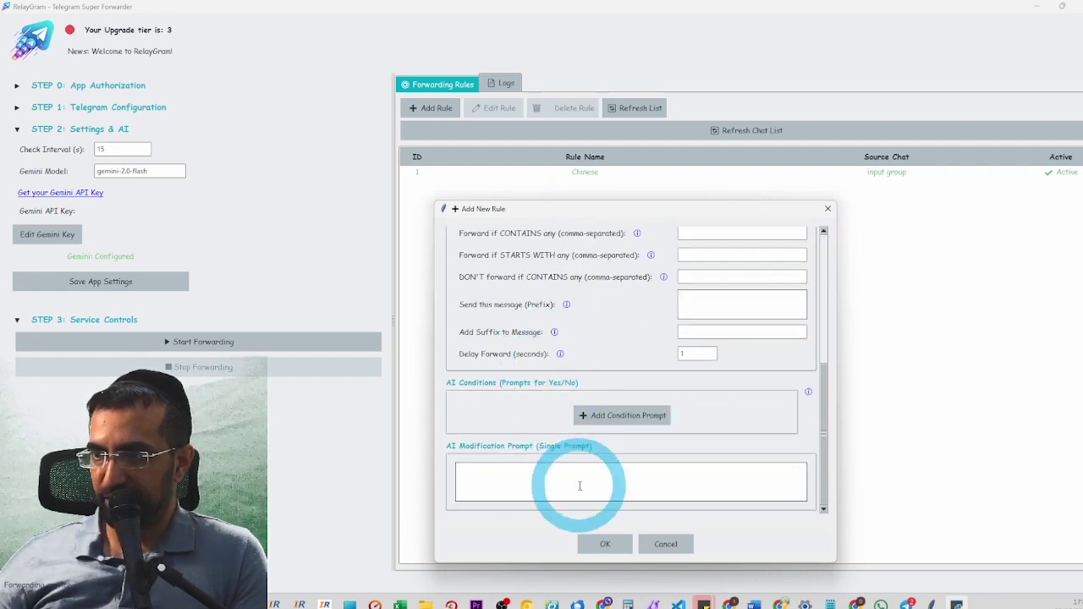
{"action": "left_click", "coordinate": [580, 486]}
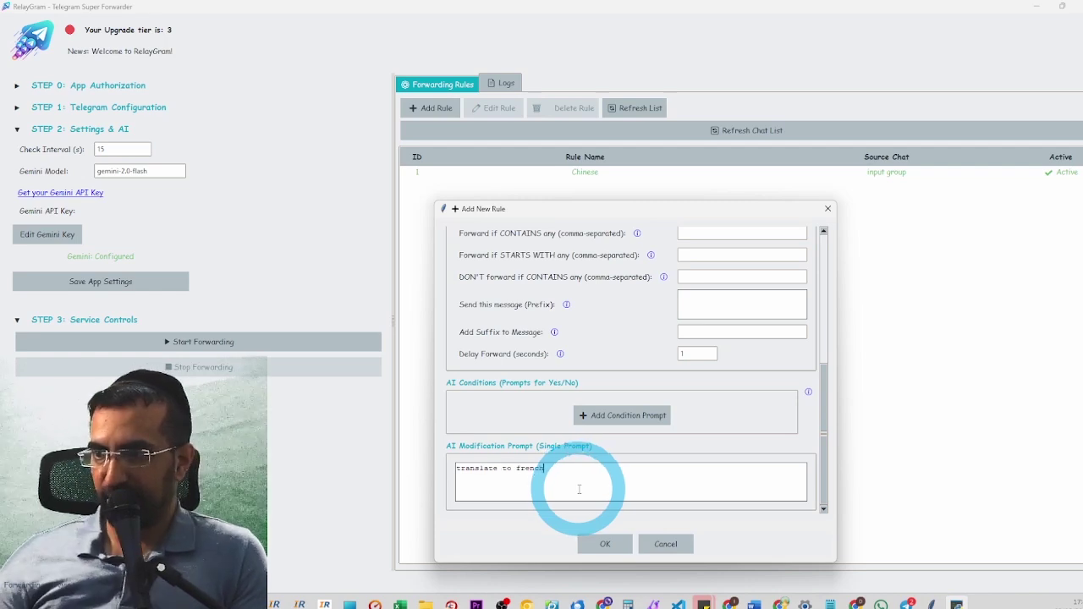
{"action": "left_click", "coordinate": [604, 543]}
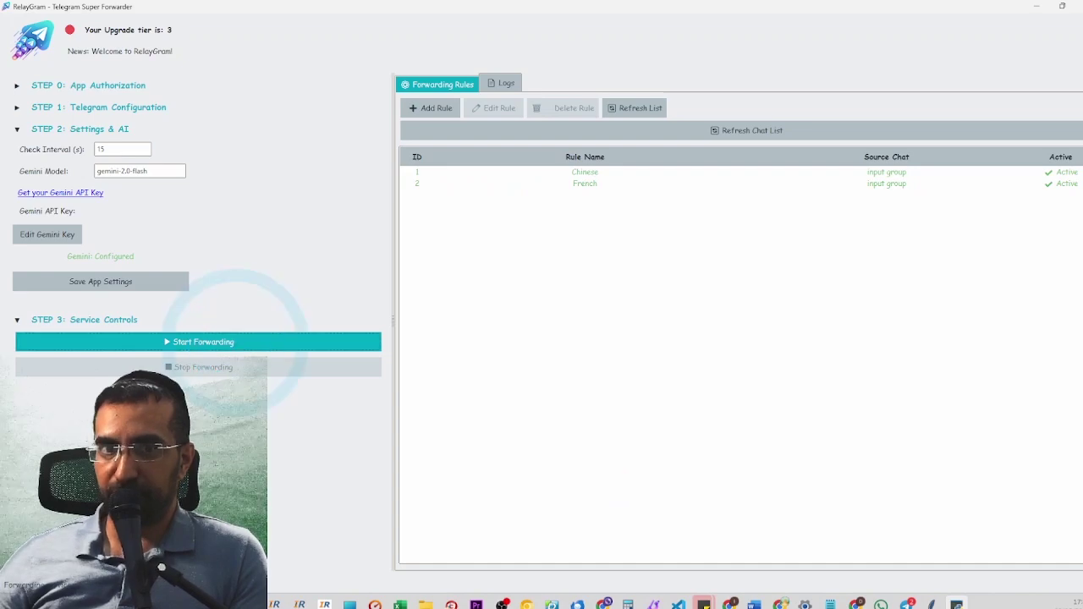
Step: Start the forwarding service with both rules active and switch to Telegram
{"action": "left_click", "coordinate": [235, 342]}
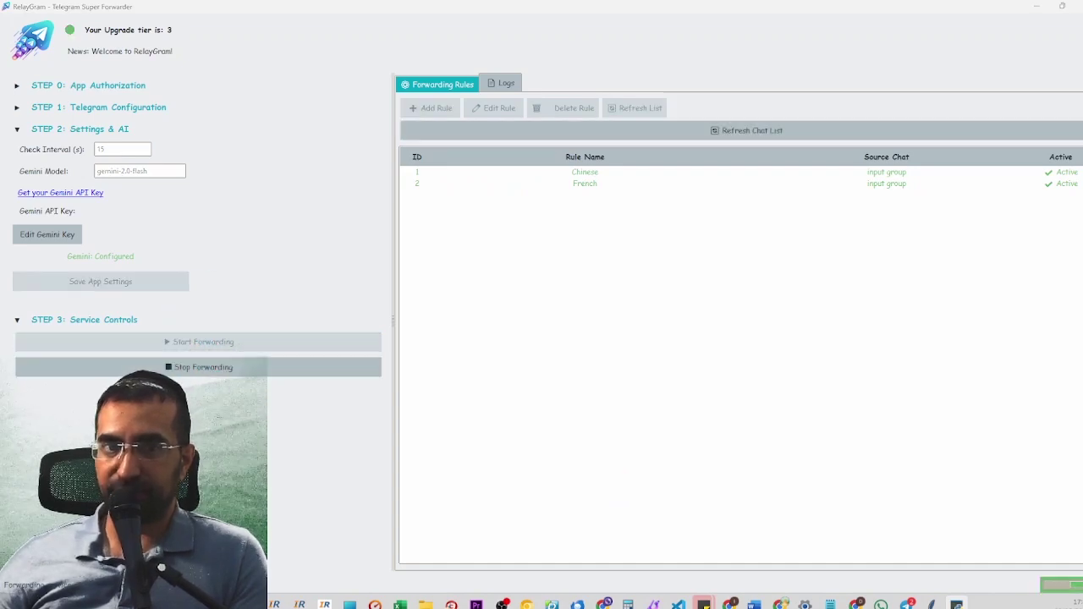
{"action": "key", "text": "alt+Tab"}
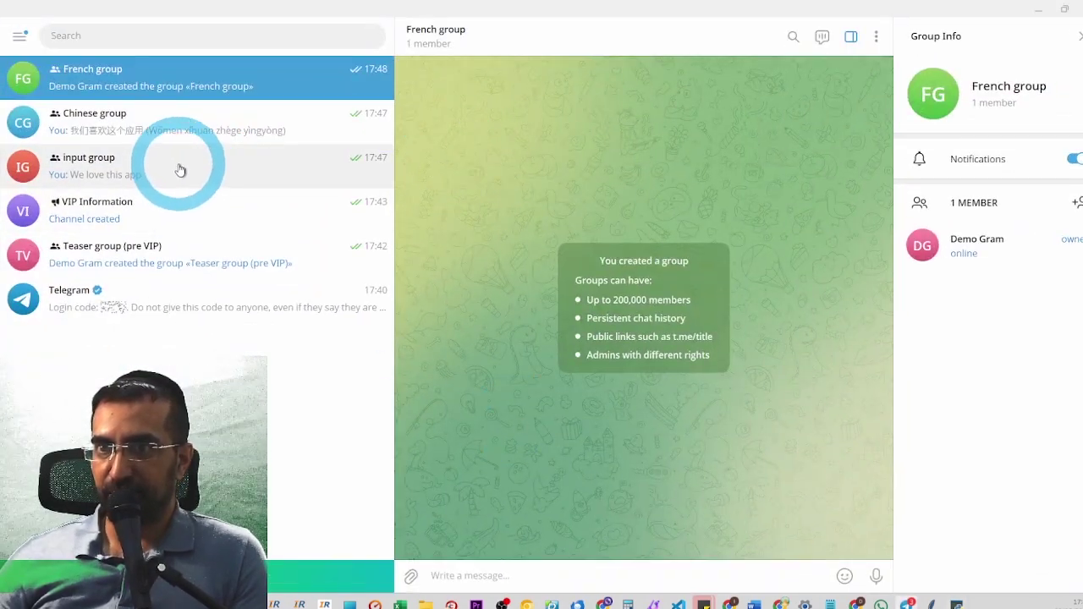
Step: Send the message "I love this application" in the input group
{"action": "left_click", "coordinate": [180, 170]}
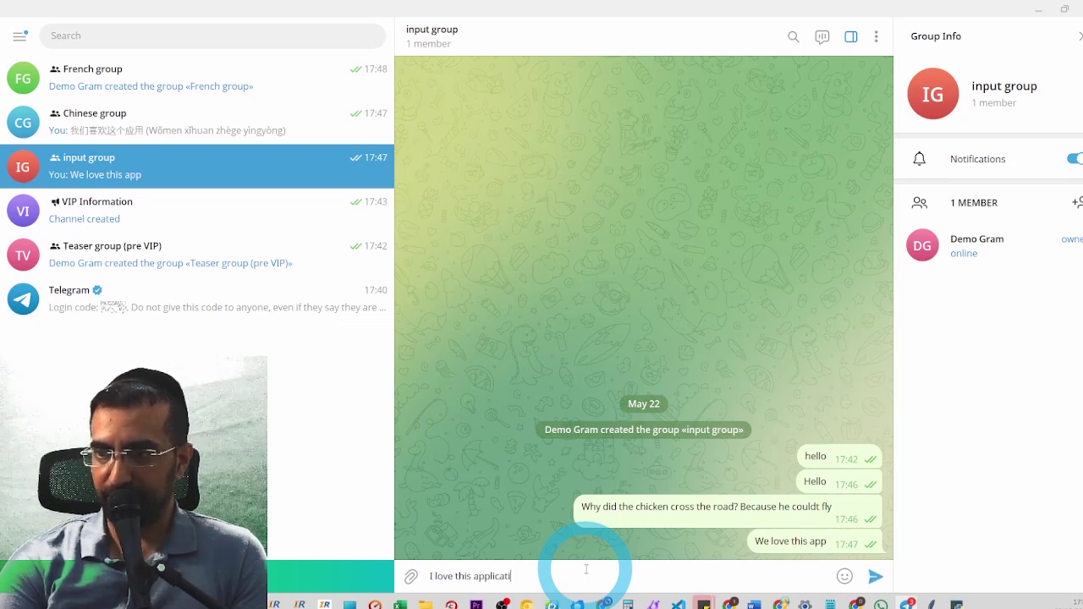
{"action": "type", "text": "on"}
{"action": "key", "text": "Return"}
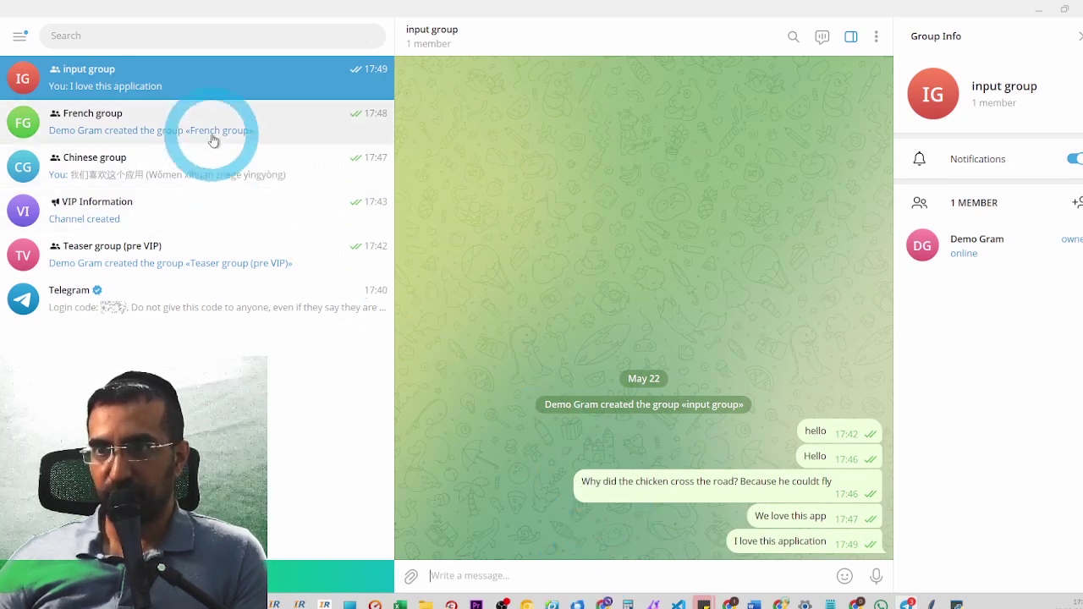
Step: Check the translated messages in the French group and the Chinese group against the original in the input group
{"action": "left_click", "coordinate": [197, 90]}
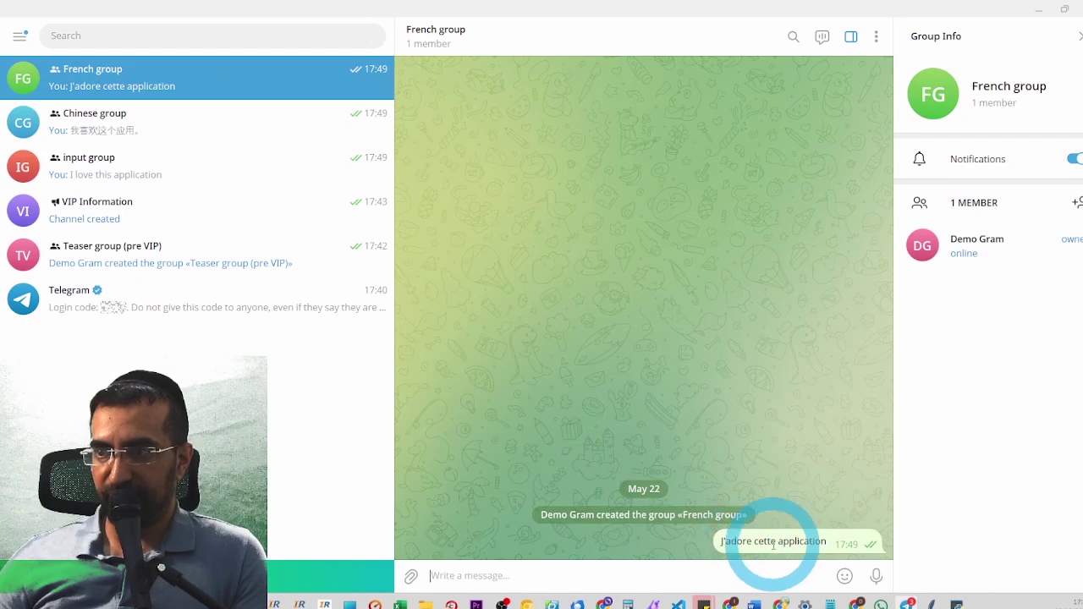
{"action": "left_click", "coordinate": [203, 129]}
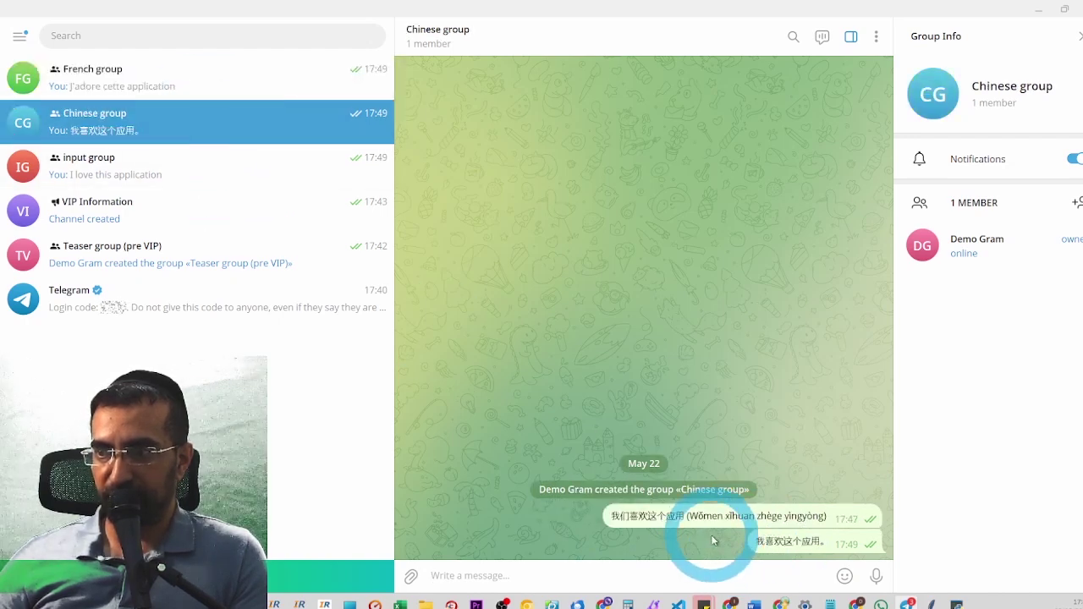
{"action": "left_click", "coordinate": [135, 169]}
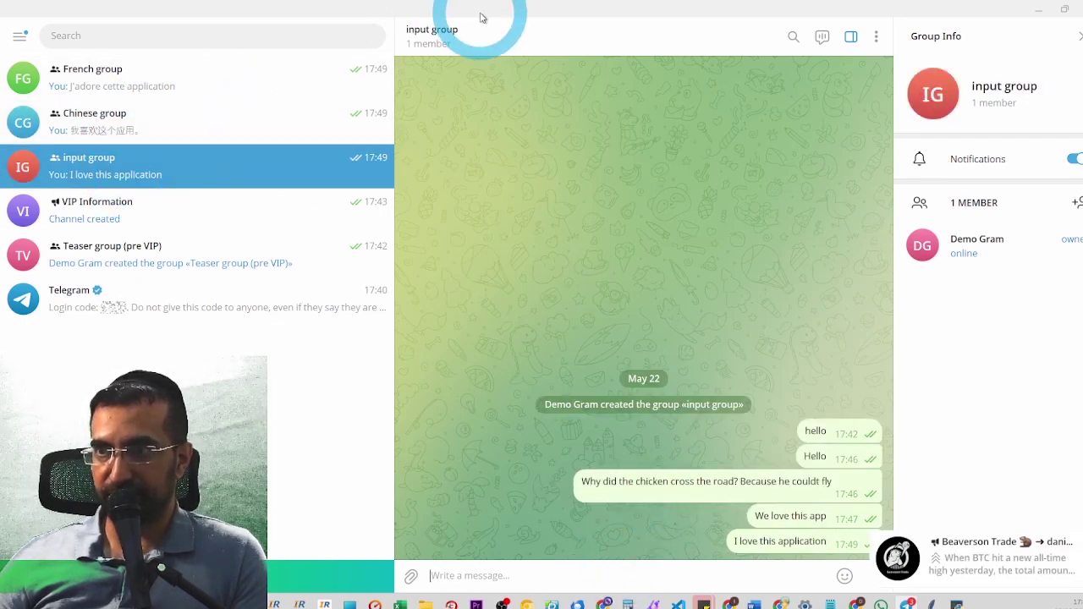
Step: Switch to RelayGram, stop the forwarding service, and review the check interval and Gemini model settings
{"action": "left_click_drag", "start_coordinate": [483, 18], "coordinate": [532, 121]}
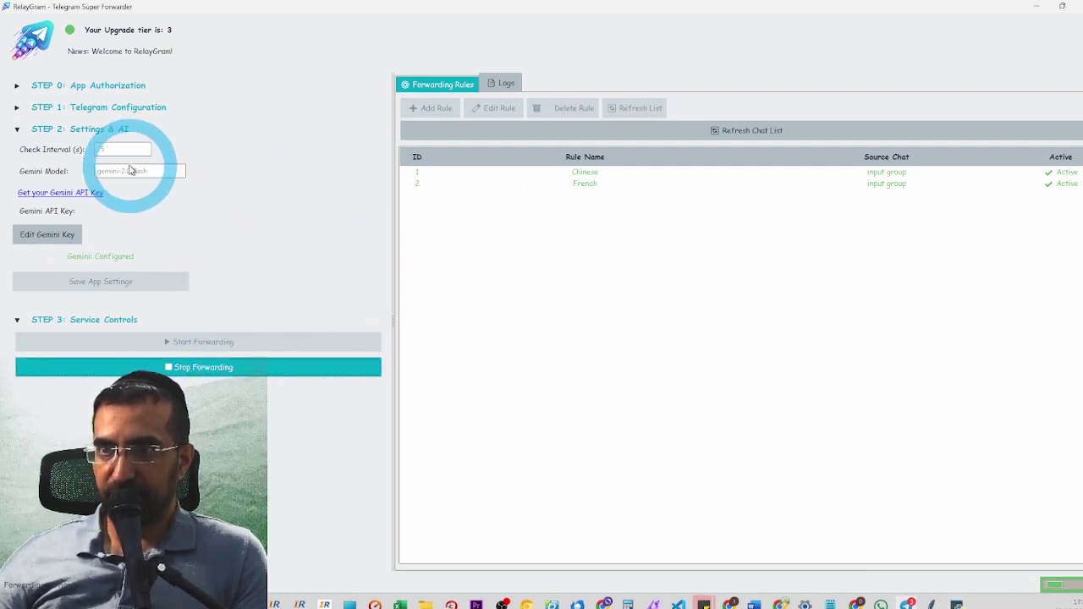
{"action": "left_click", "coordinate": [102, 152]}
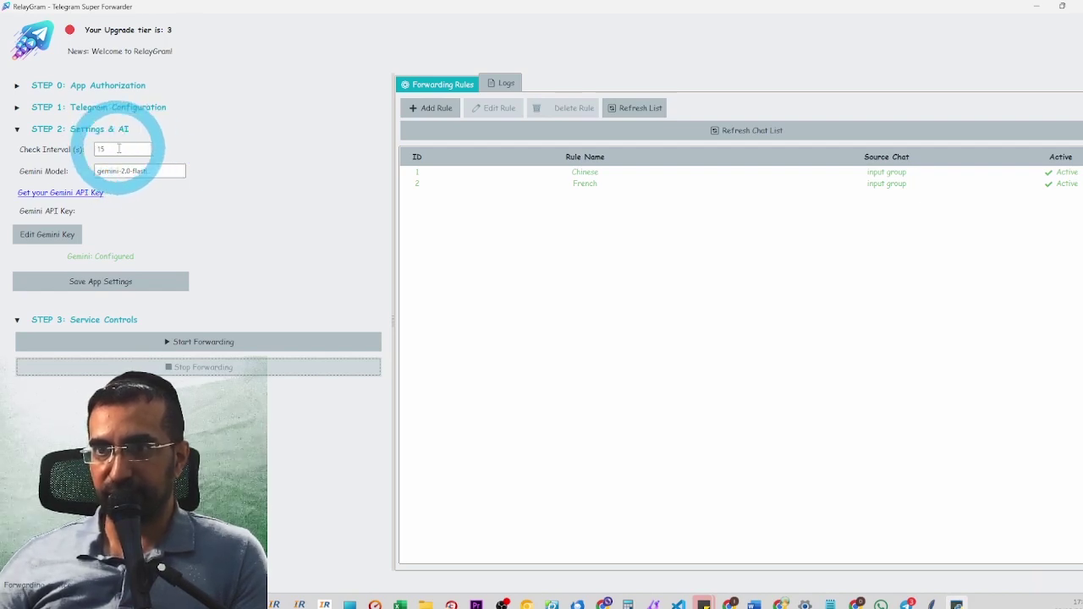
{"action": "left_click", "coordinate": [168, 171]}
{"action": "left_click_drag", "start_coordinate": [168, 171], "coordinate": [94, 171]}
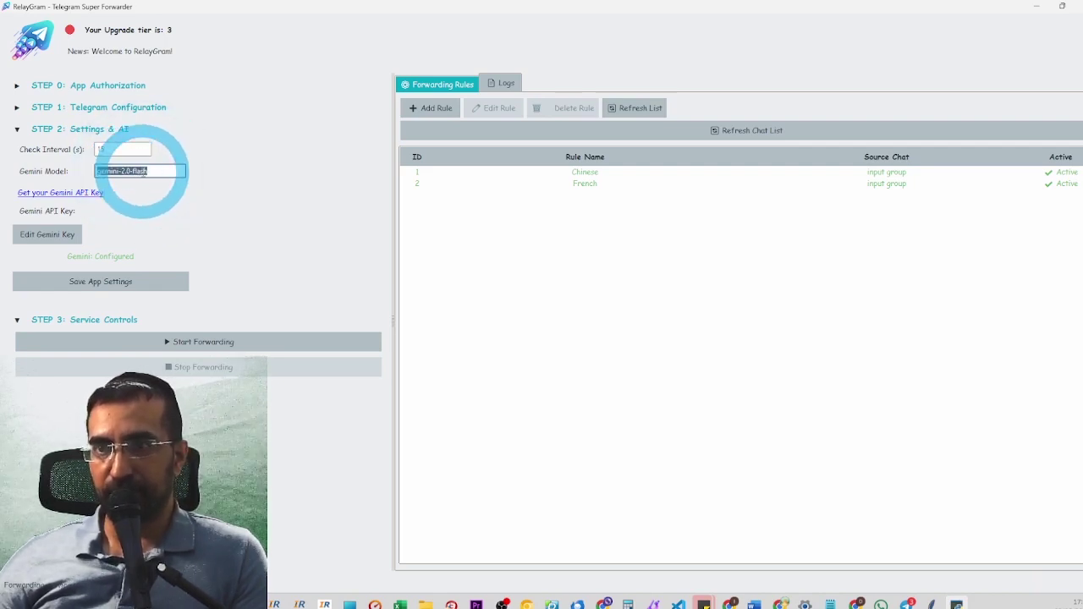
{"action": "left_click", "coordinate": [126, 172]}
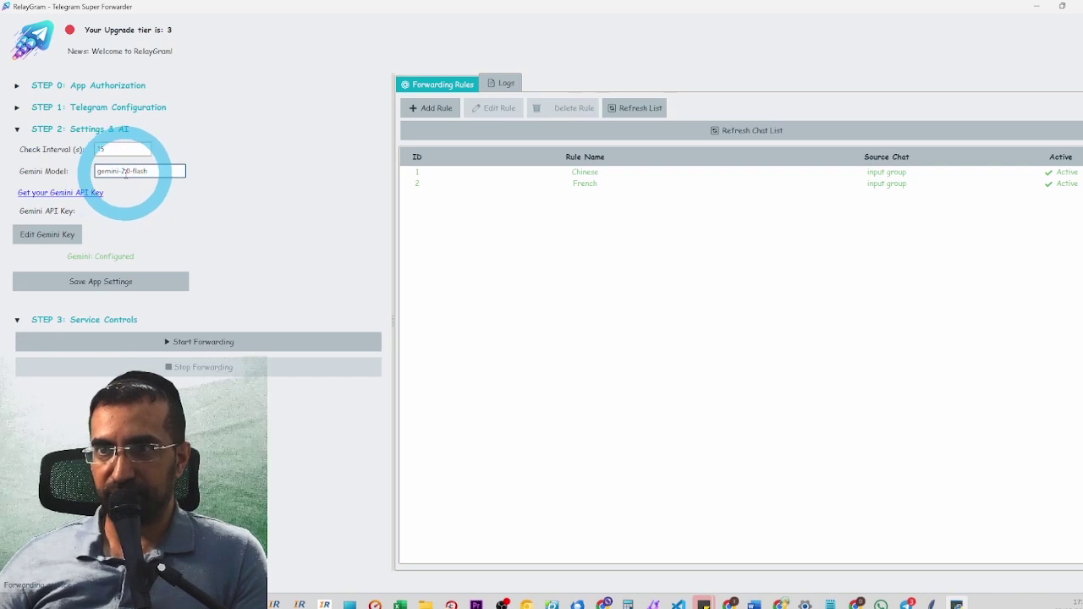
Step: Add a new rule named "Tease people" with input group as source and Teaser group (pre VIP) as destination
{"action": "left_click", "coordinate": [438, 109]}
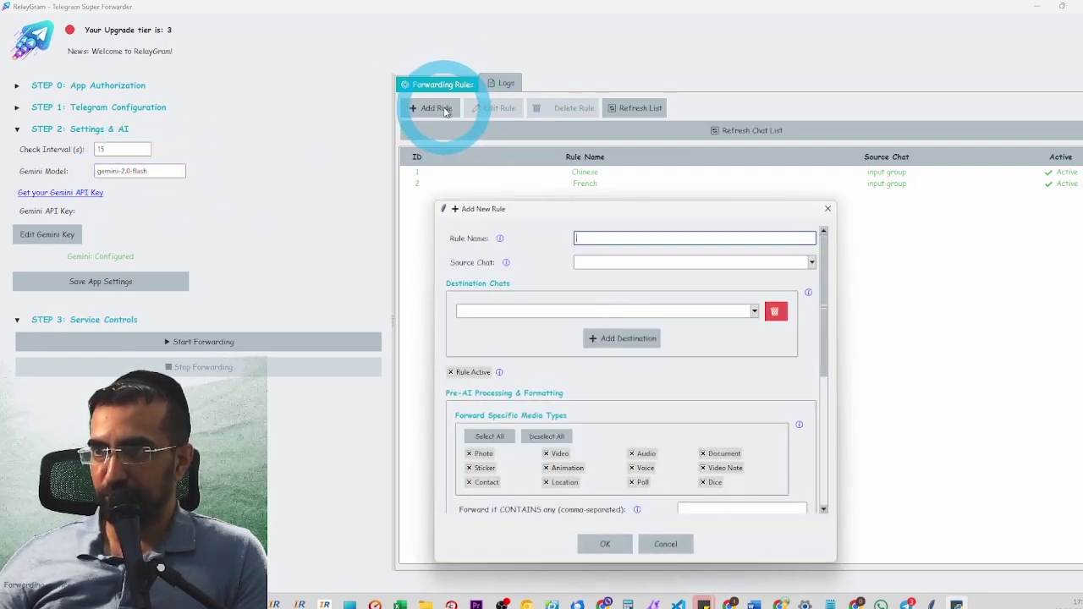
{"action": "left_click", "coordinate": [542, 311]}
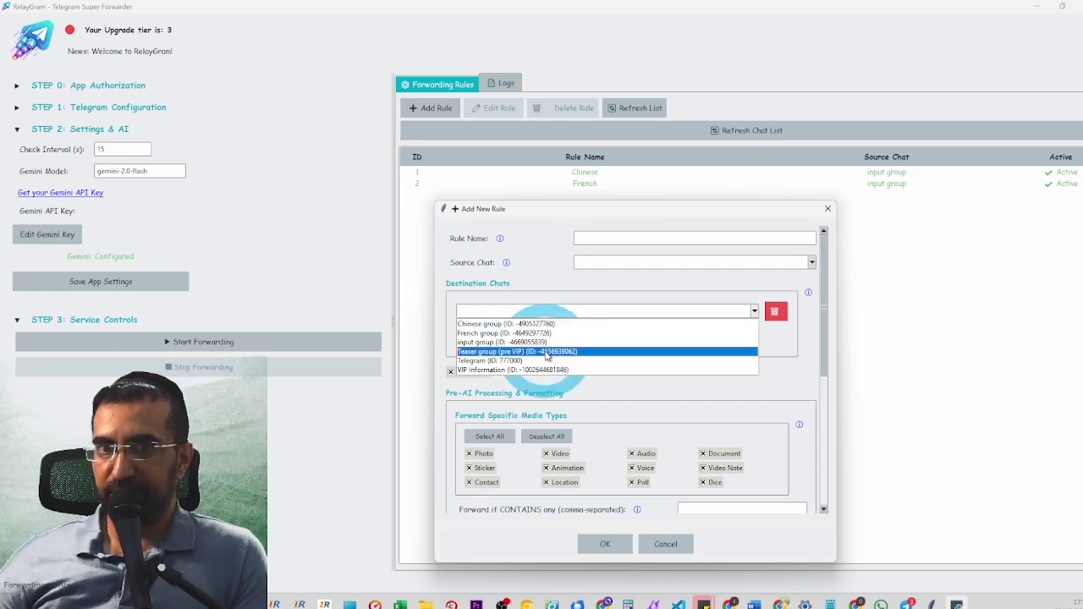
{"action": "left_click", "coordinate": [545, 352]}
{"action": "left_click", "coordinate": [626, 238]}
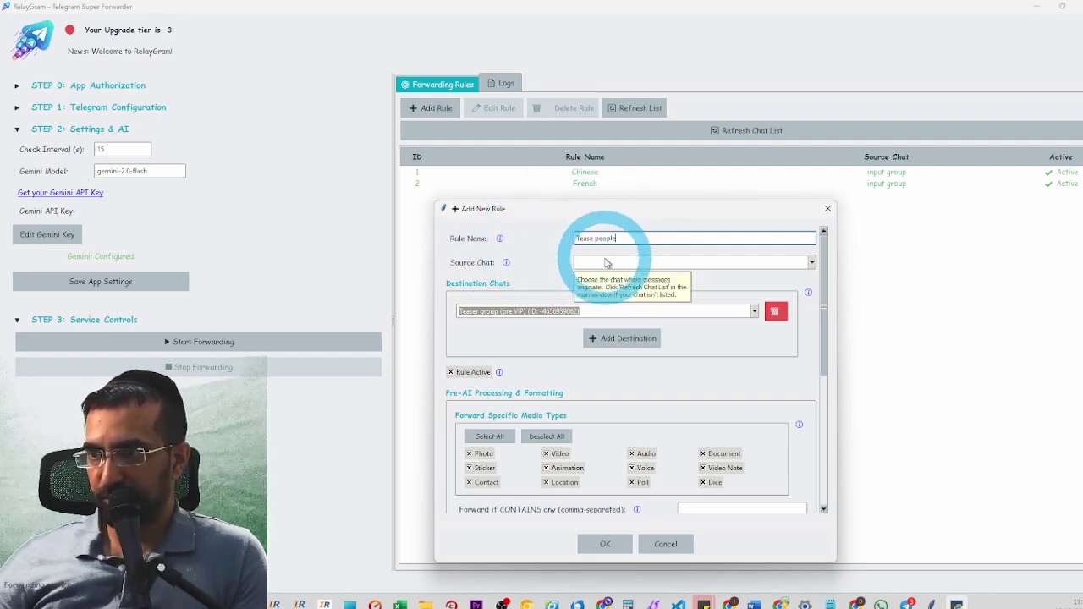
{"action": "left_click", "coordinate": [600, 263]}
{"action": "left_click", "coordinate": [613, 293]}
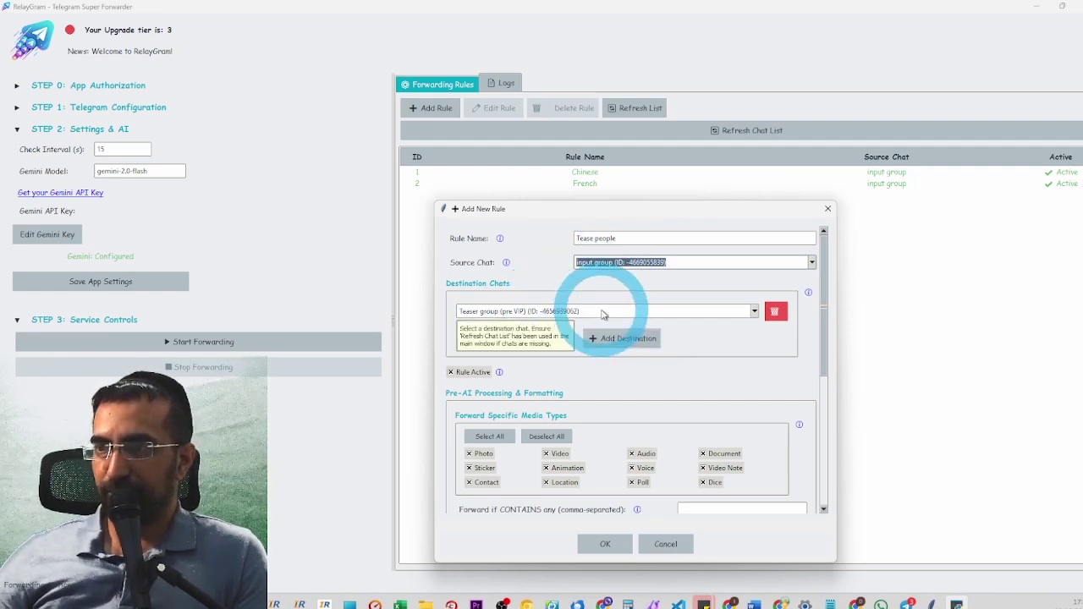
Step: Deselect all media types that the new "Tease people" rule would forward
{"action": "scroll", "coordinate": [580, 376], "scroll_direction": "down", "scroll_amount": 8}
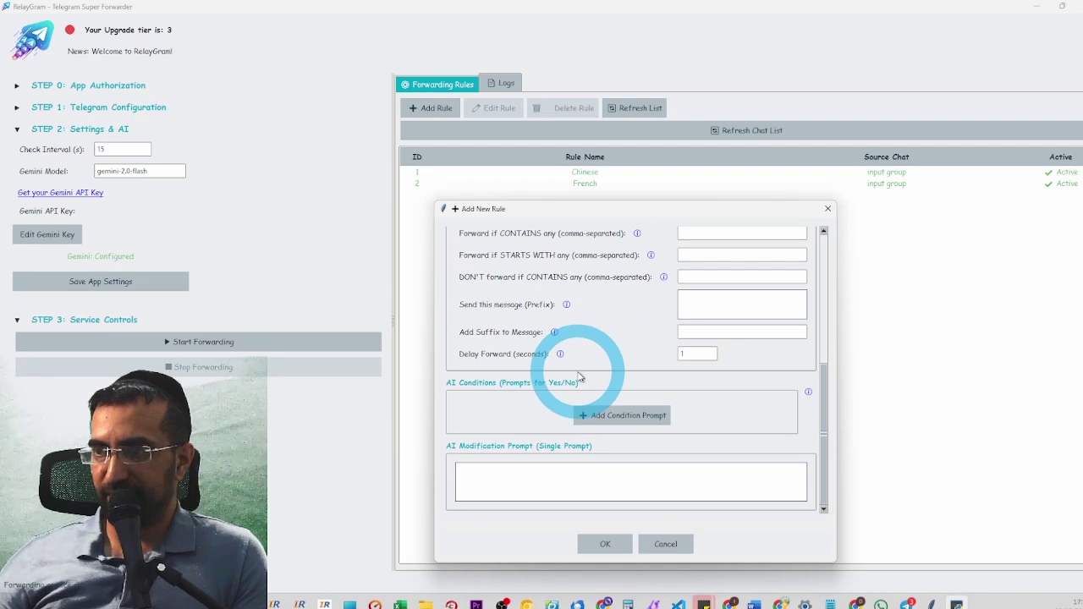
{"action": "scroll", "coordinate": [580, 377], "scroll_direction": "up", "scroll_amount": 5}
{"action": "left_click", "coordinate": [538, 335]}
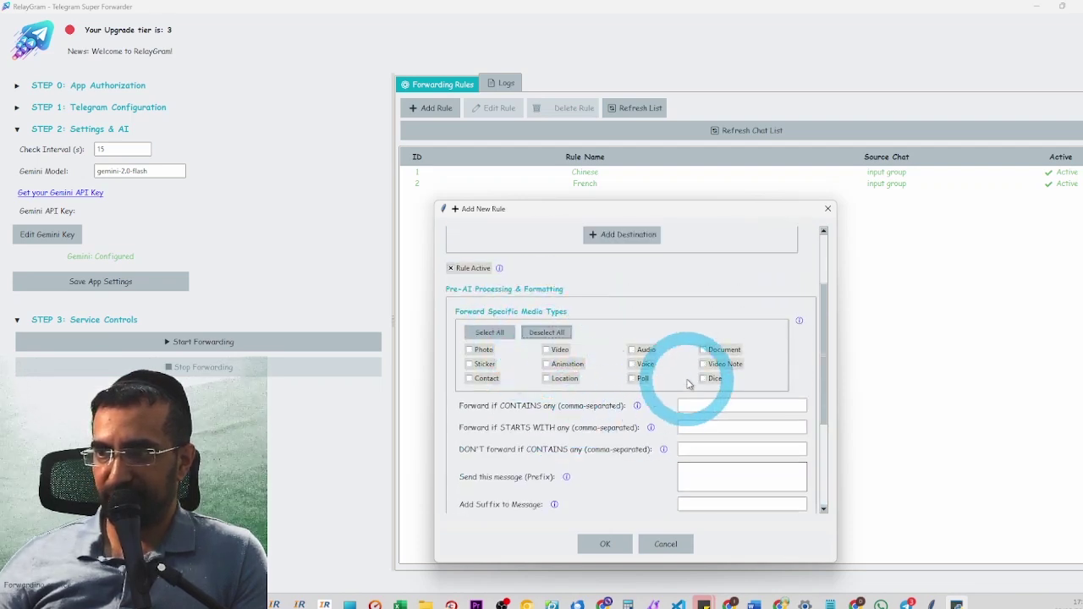
Step: Enter "Please tease the user into wanting to get all the information by joining our VIP channel." as the rule's AI modification prompt
{"action": "scroll", "coordinate": [677, 338], "scroll_direction": "down", "scroll_amount": 5}
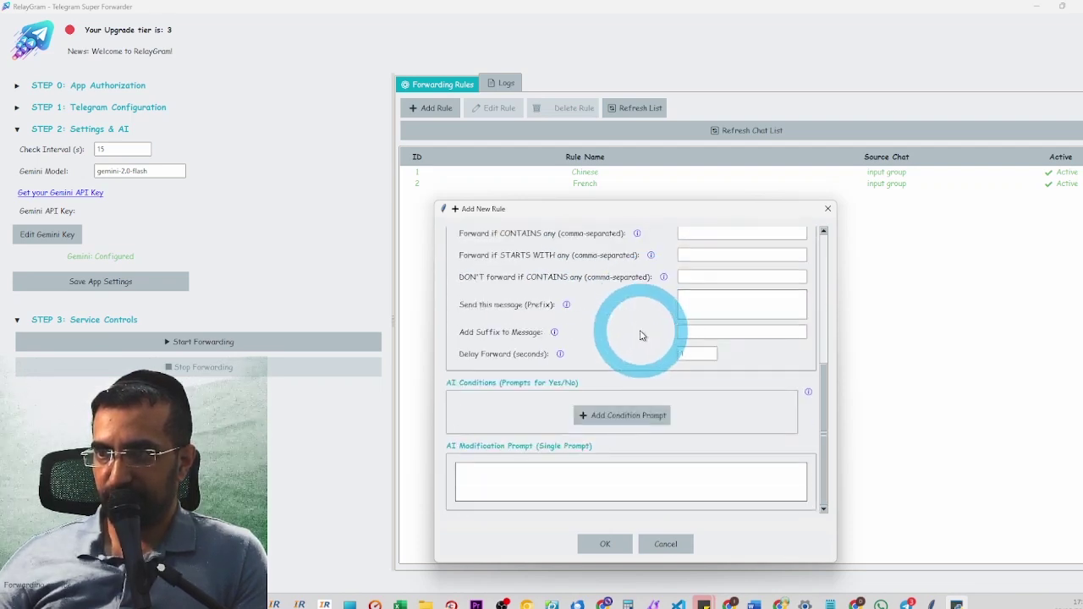
{"action": "left_click", "coordinate": [620, 480]}
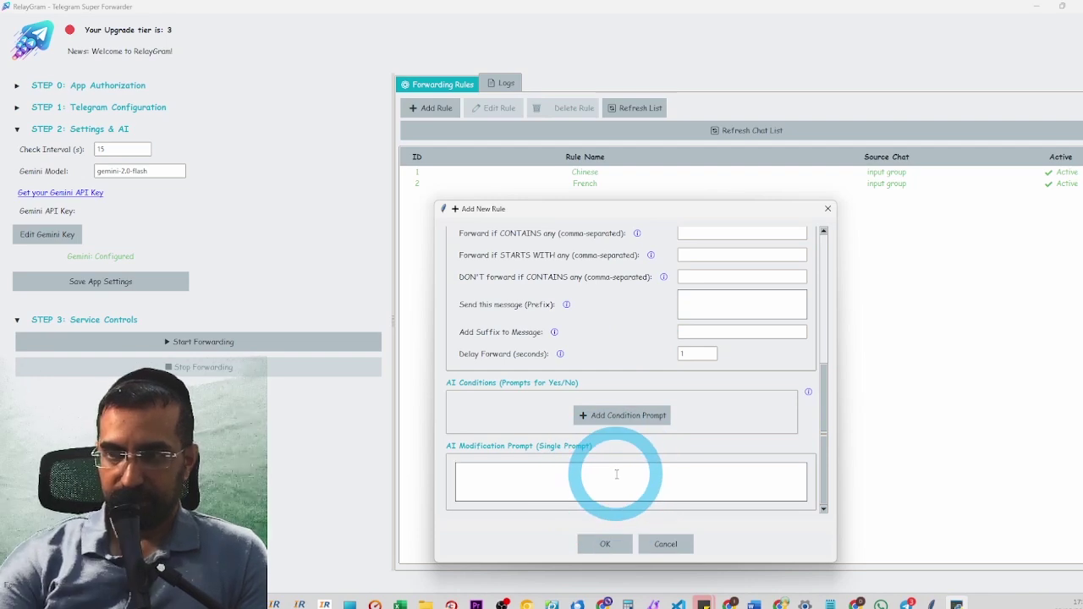
{"action": "type", "text": "Please tease the us"}
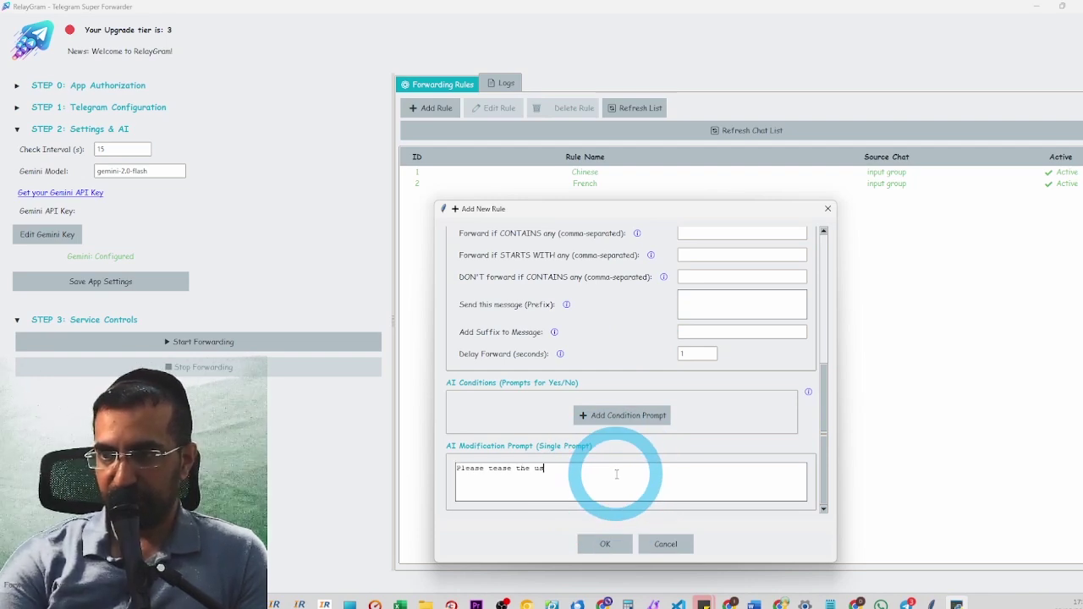
{"action": "type", "text": "er into wanting to get al"}
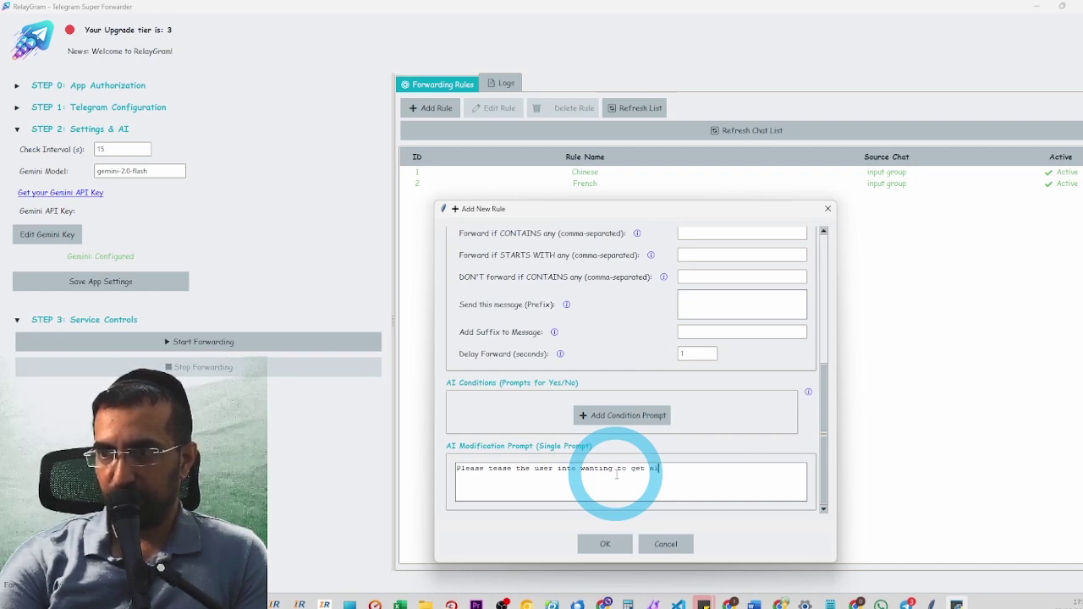
{"action": "type", "text": "ion by joining our VIP channel. T"}
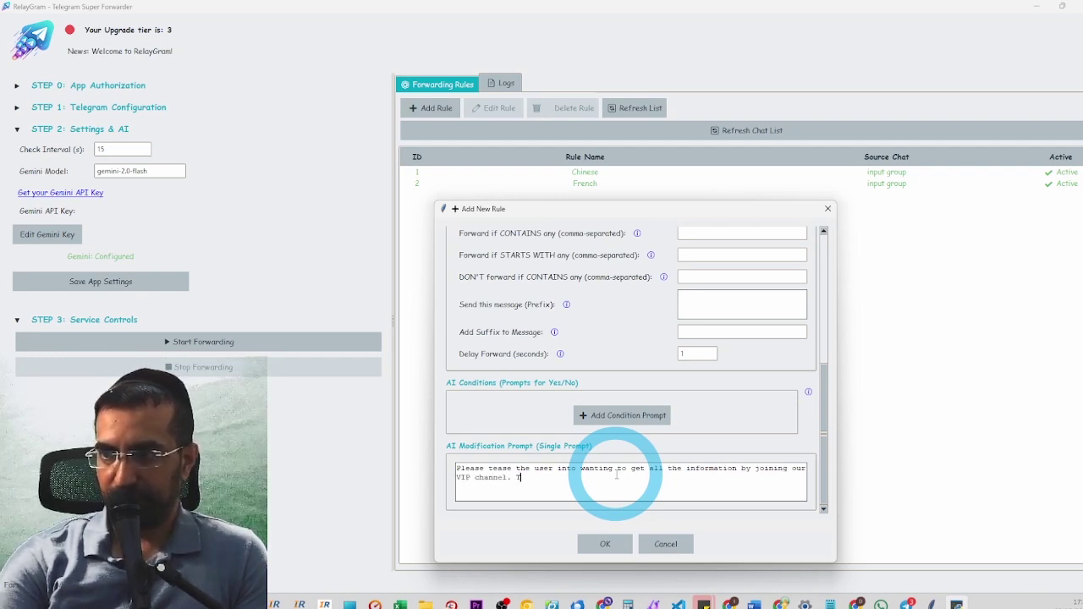
{"action": "key", "text": "BackSpace"}
Step: Append "Dont provide all the information from the input rather, remove key information." to the AI modification prompt and save the rule
{"action": "type", "text": "Dont provide "}
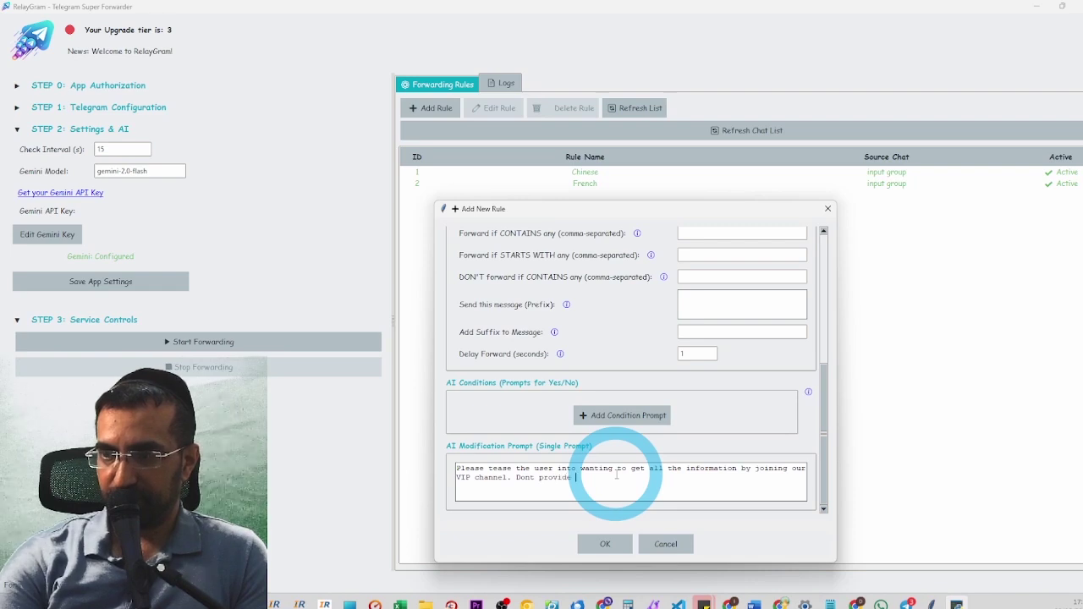
{"action": "type", "text": "all the informat"}
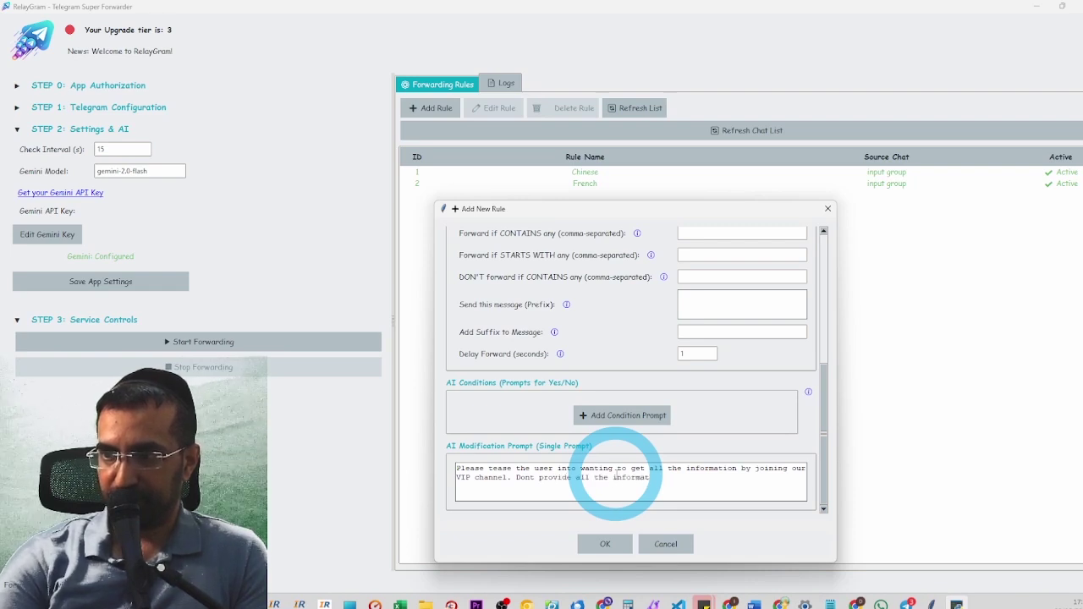
{"action": "type", "text": "ion"}
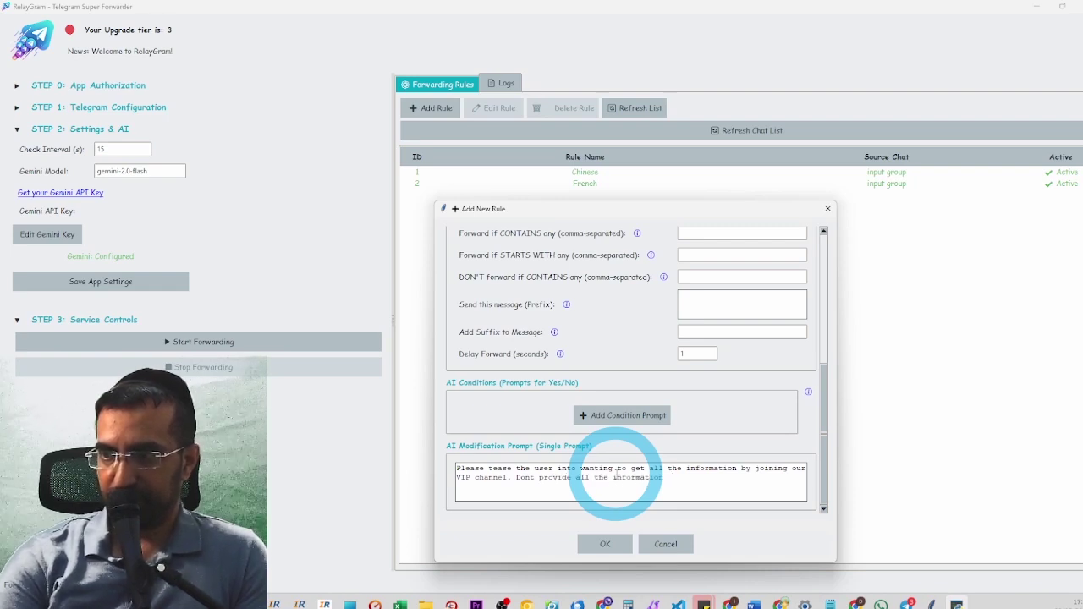
{"action": "type", "text": " from the "}
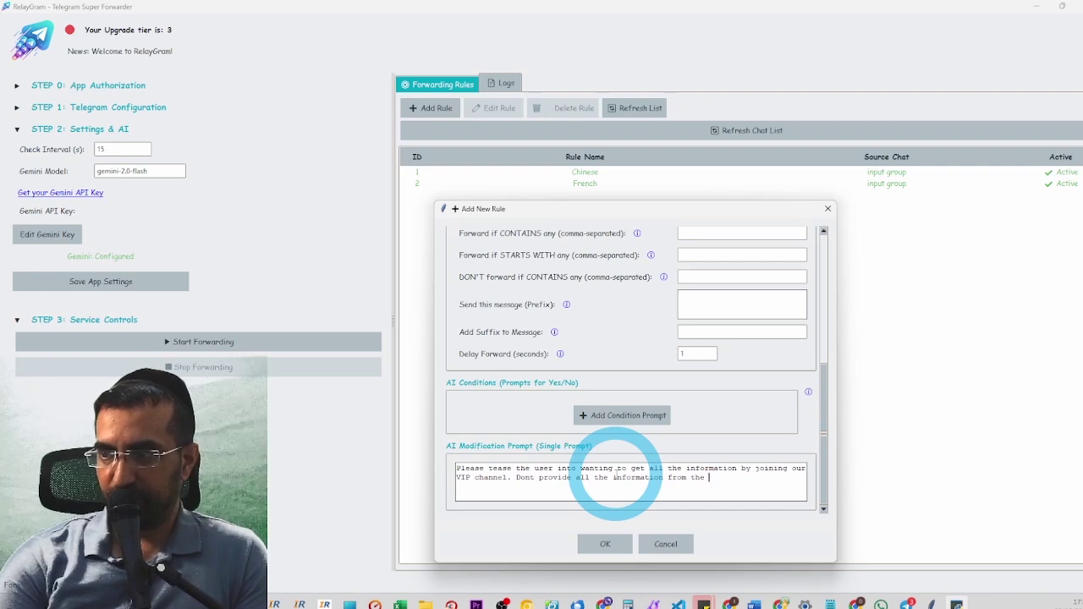
{"action": "type", "text": "input rather, "}
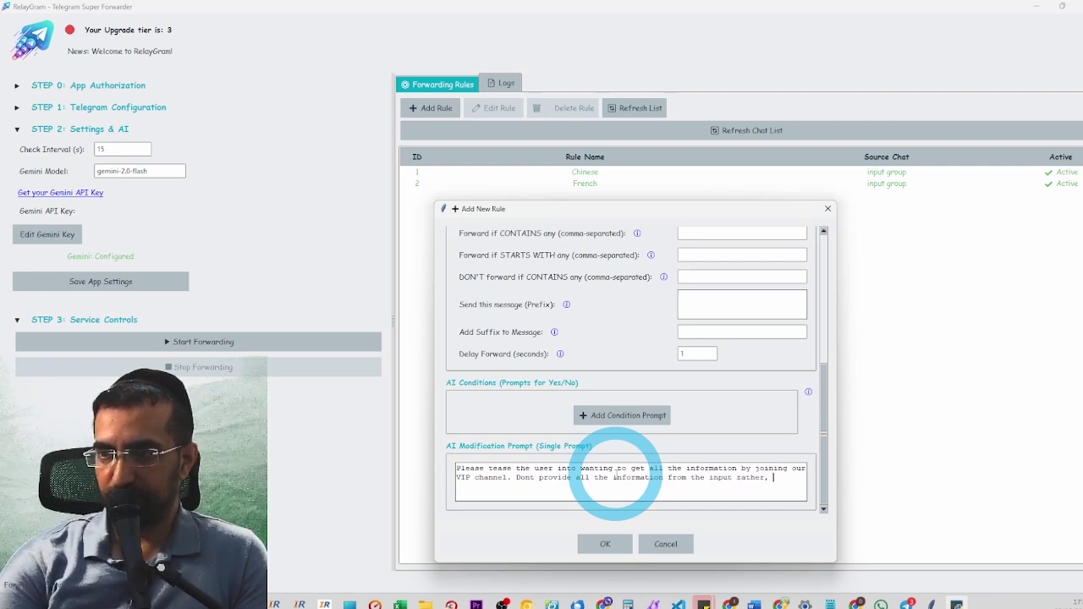
{"action": "type", "text": "remove key inf"}
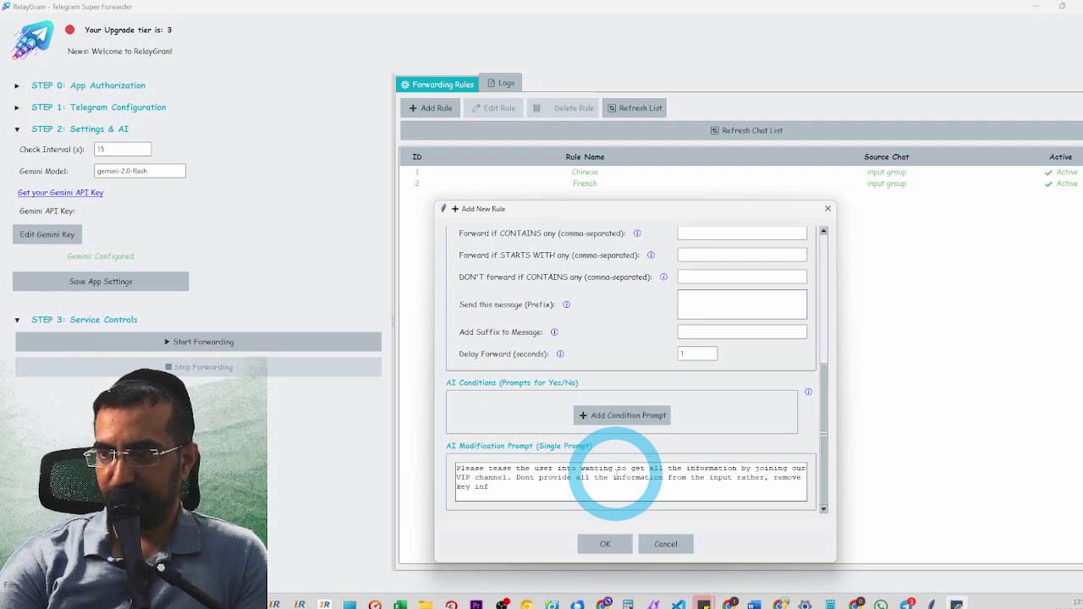
{"action": "type", "text": "ormation."}
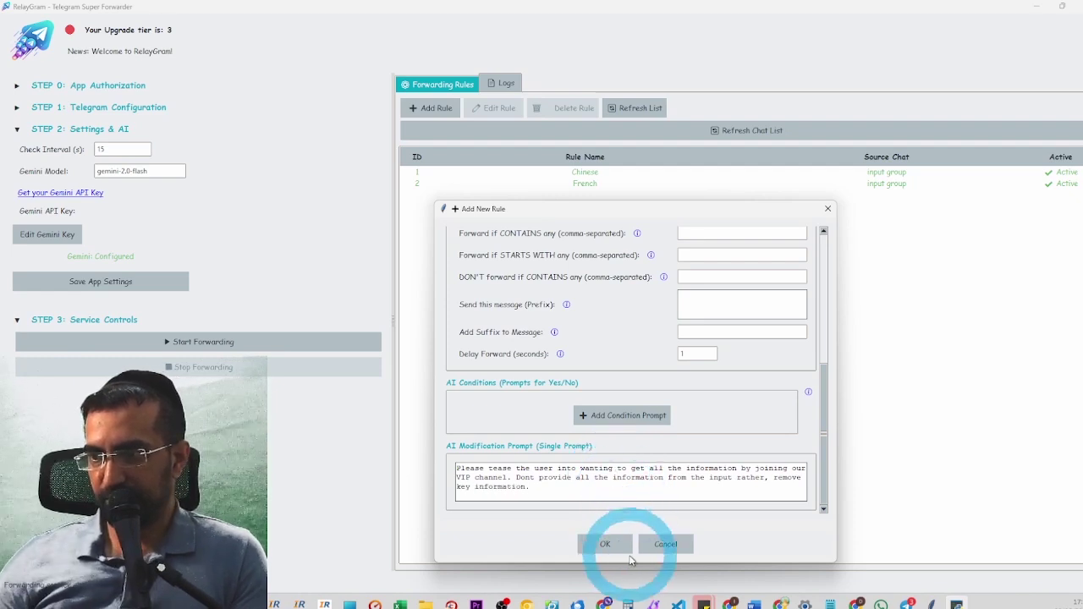
{"action": "left_click", "coordinate": [605, 544]}
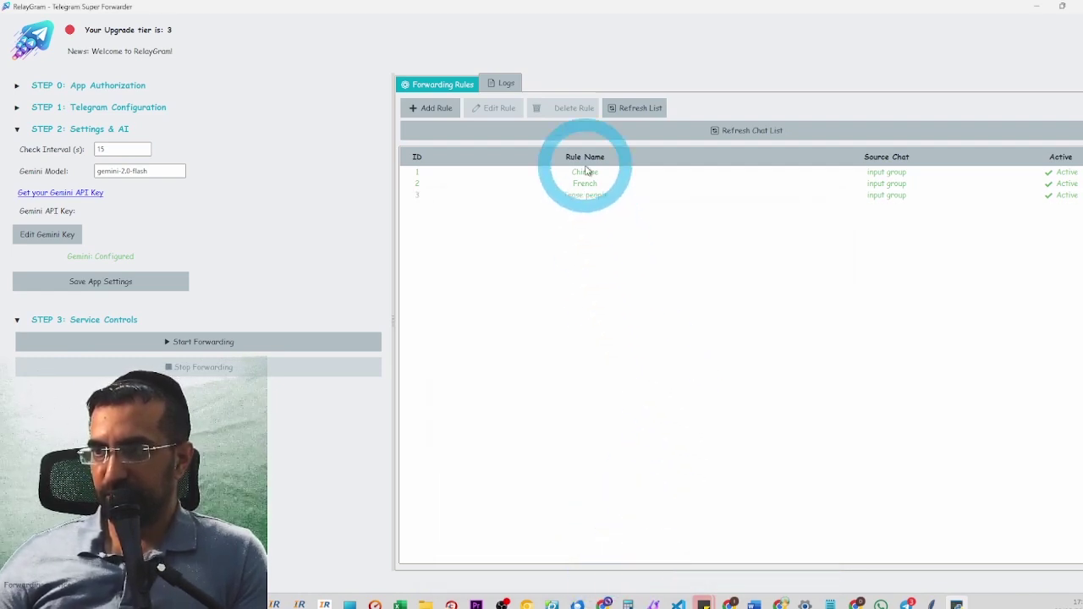
Step: Start the forwarding service with all three rules active and switch to the input group in Telegram
{"action": "left_click", "coordinate": [110, 341]}
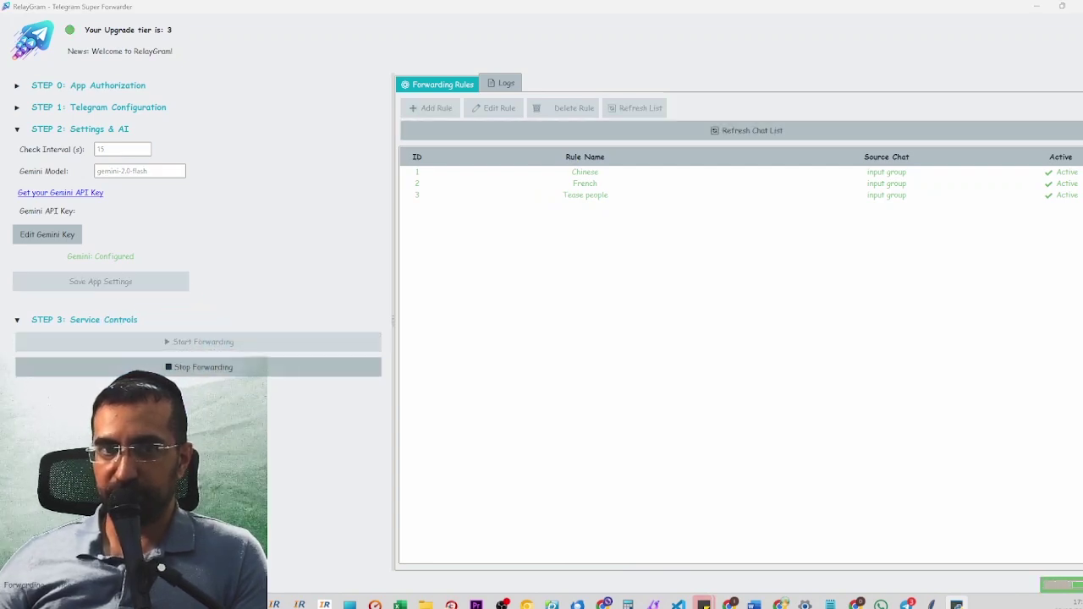
{"action": "left_click", "coordinate": [908, 604]}
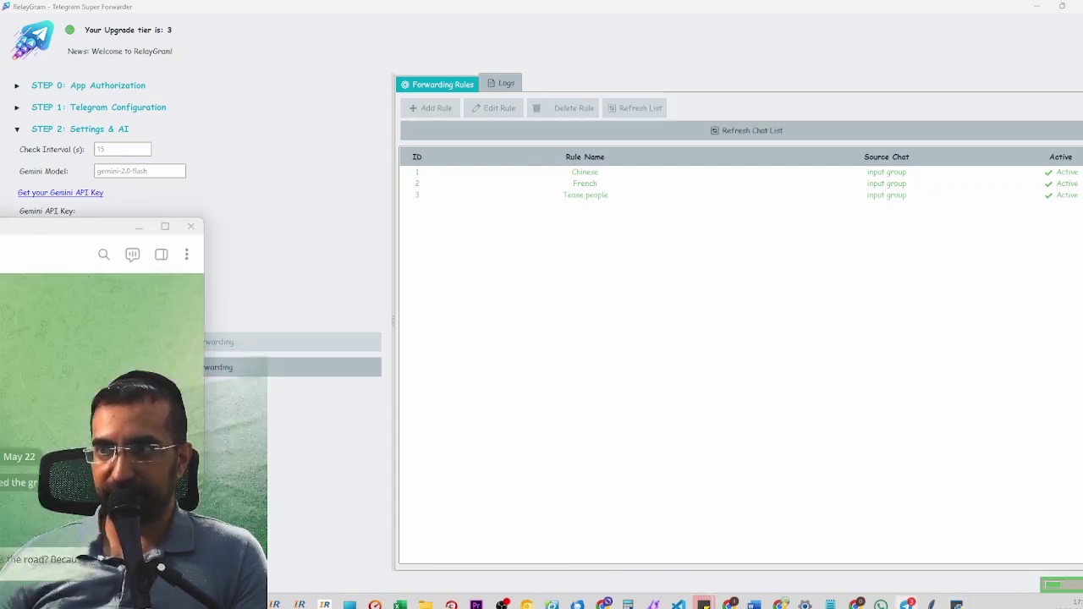
{"action": "left_click_drag", "start_coordinate": [39, 221], "coordinate": [546, 260]}
{"action": "double_click", "coordinate": [544, 259]}
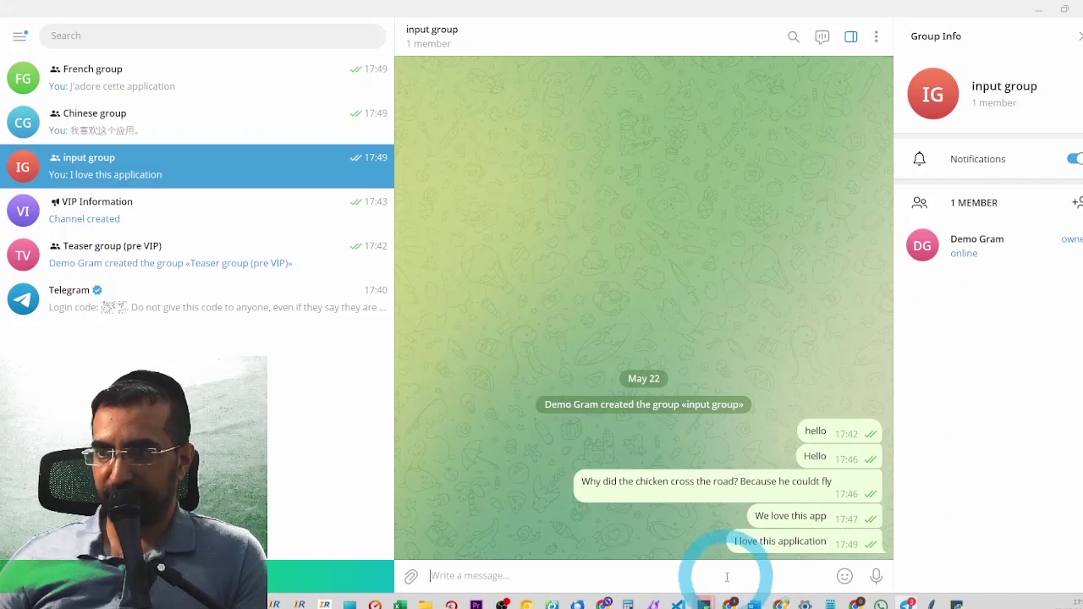
{"action": "left_click", "coordinate": [723, 574]}
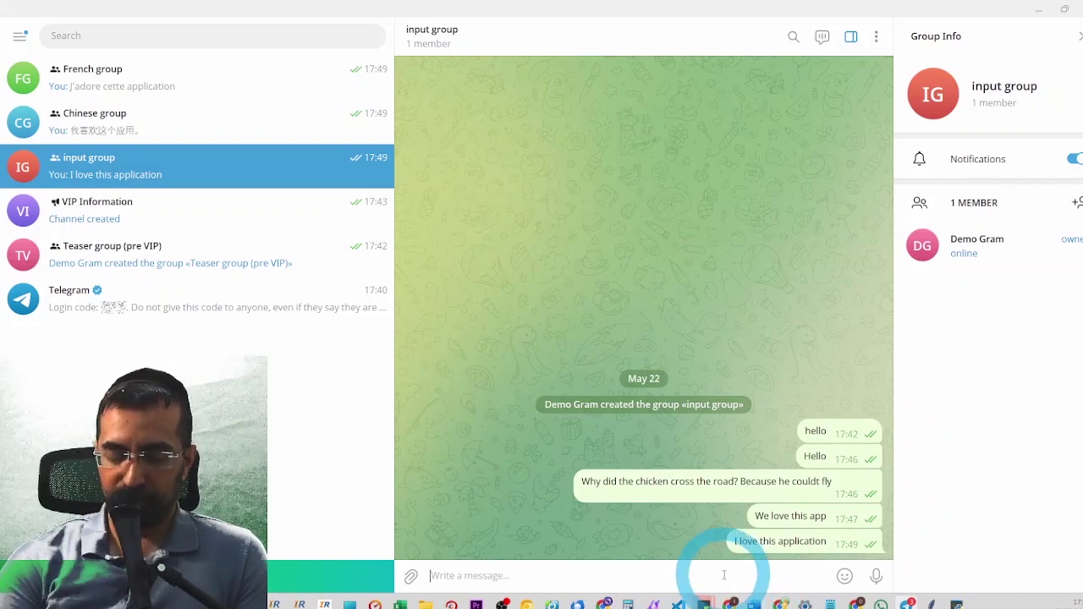
{"action": "type", "text": "If you buy"}
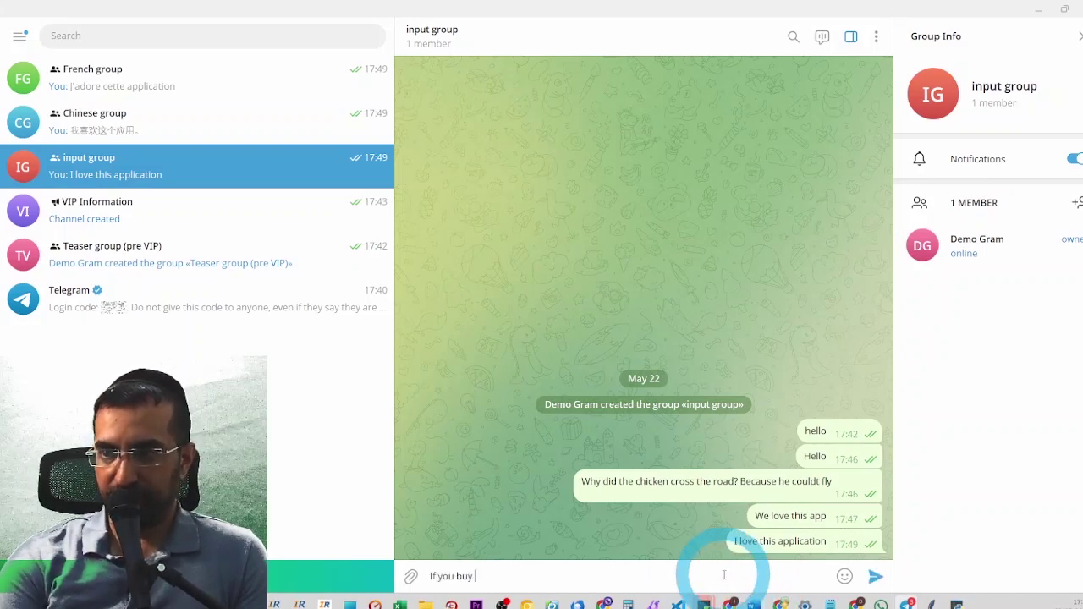
{"action": "type", "text": " appl"}
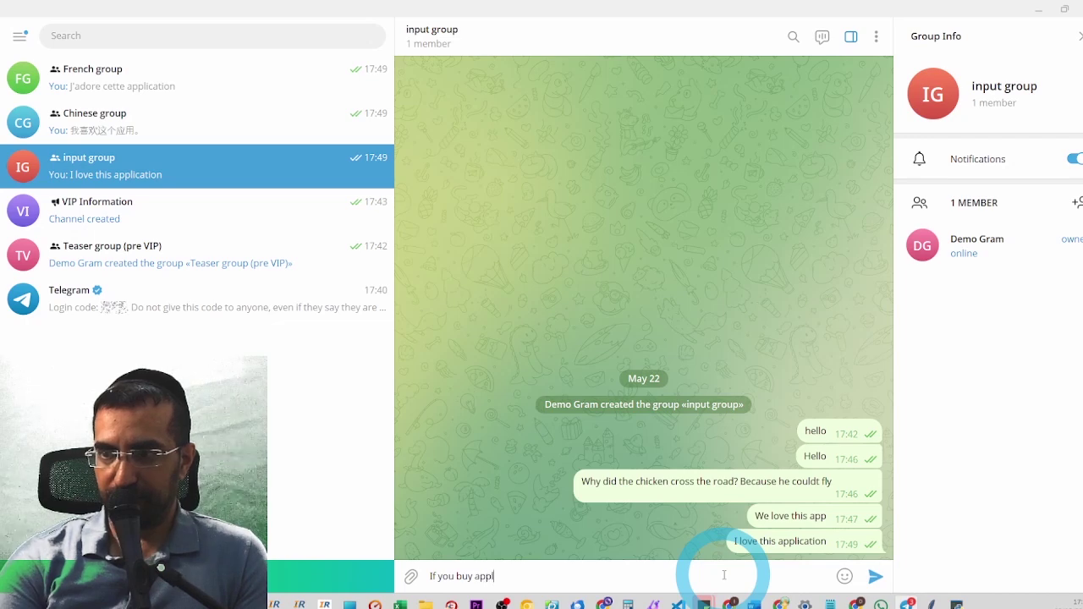
{"action": "type", "text": "es toda"}
{"action": "key", "text": "ctrl+a"}
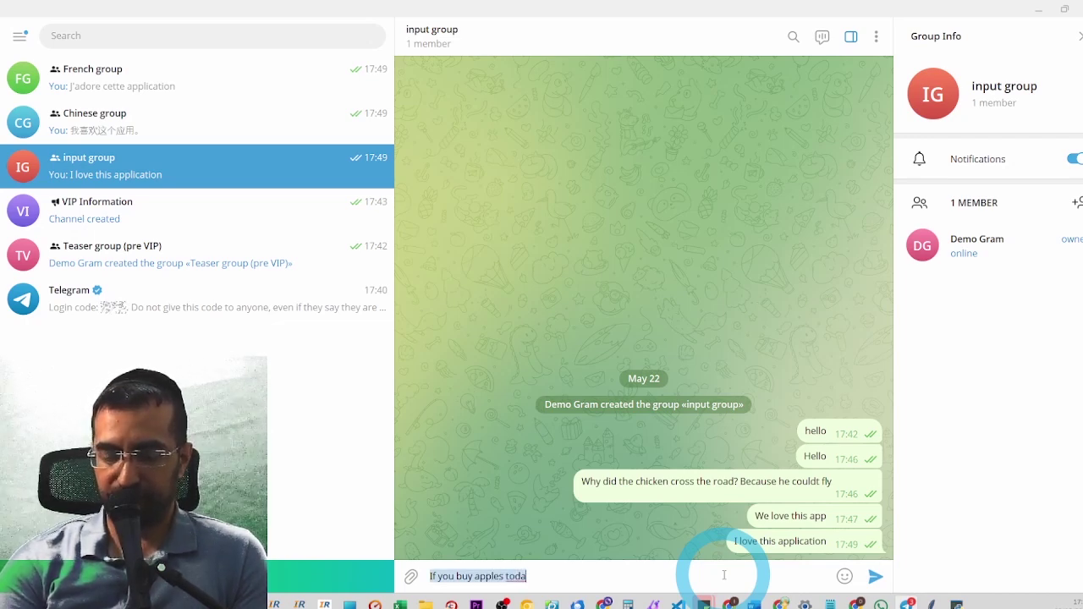
Step: Send "You can download Relaygram for free from relaygram.com" in the input group, replacing any draft, and open the Teaser group (pre VIP)
{"action": "type", "text": "You can download Rel"}
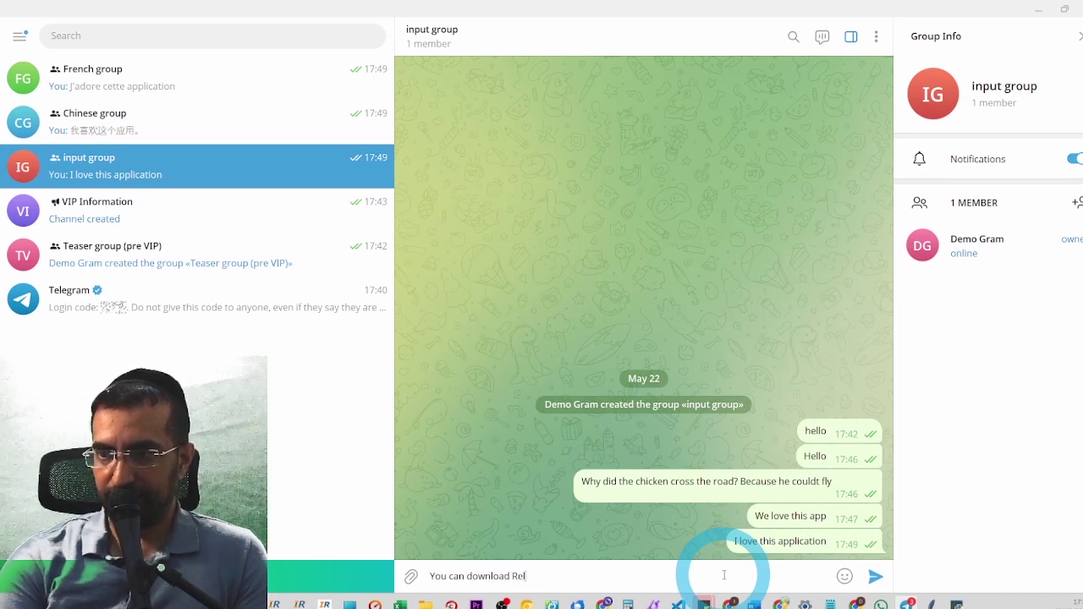
{"action": "type", "text": "aygram for free "}
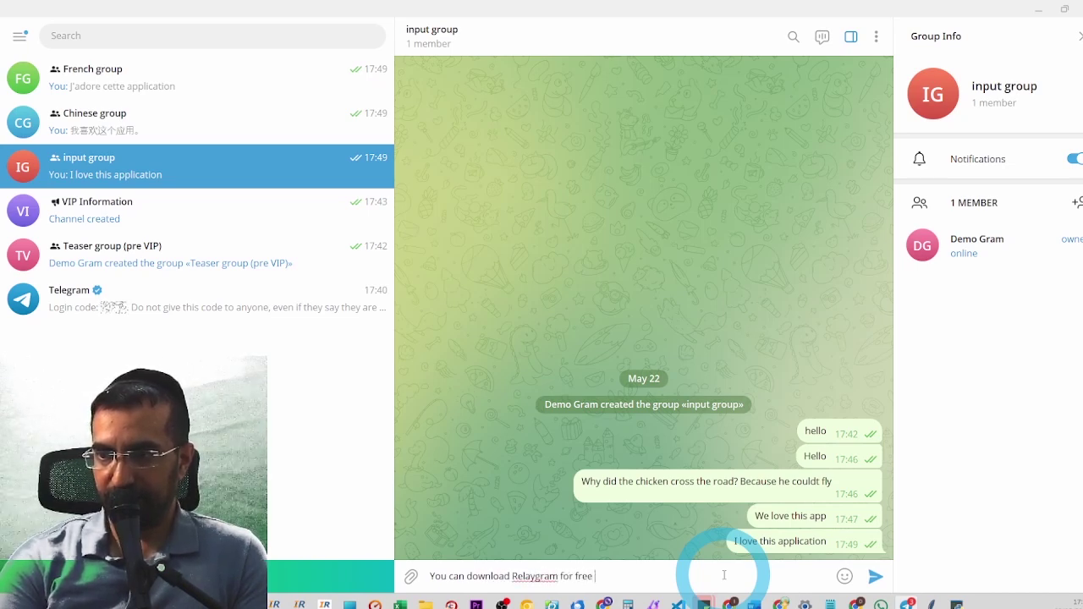
{"action": "type", "text": "from relaygram."}
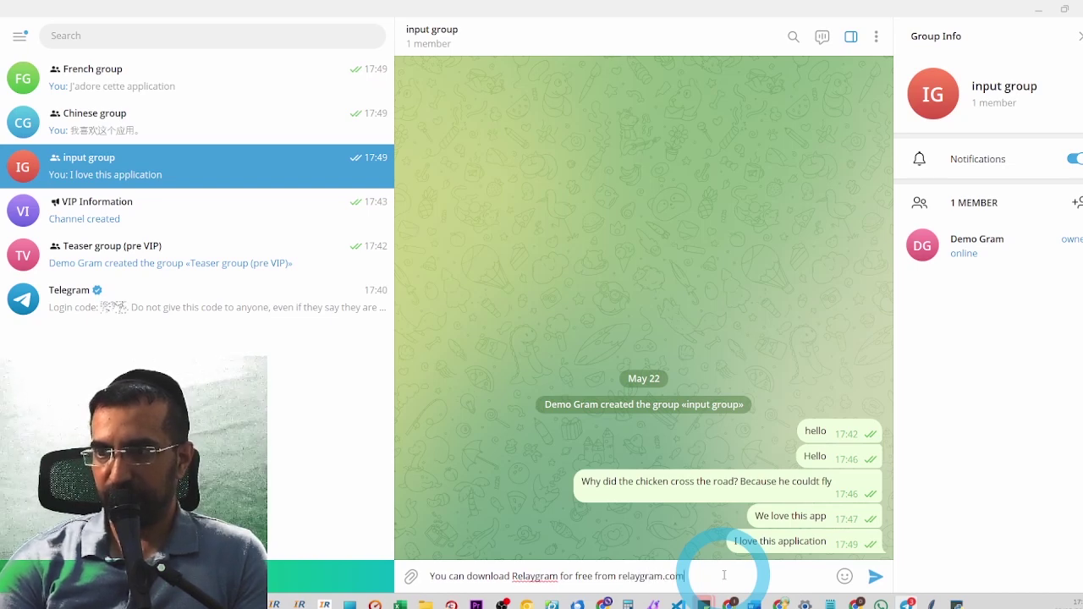
{"action": "type", "text": "com"}
{"action": "key", "text": "Return"}
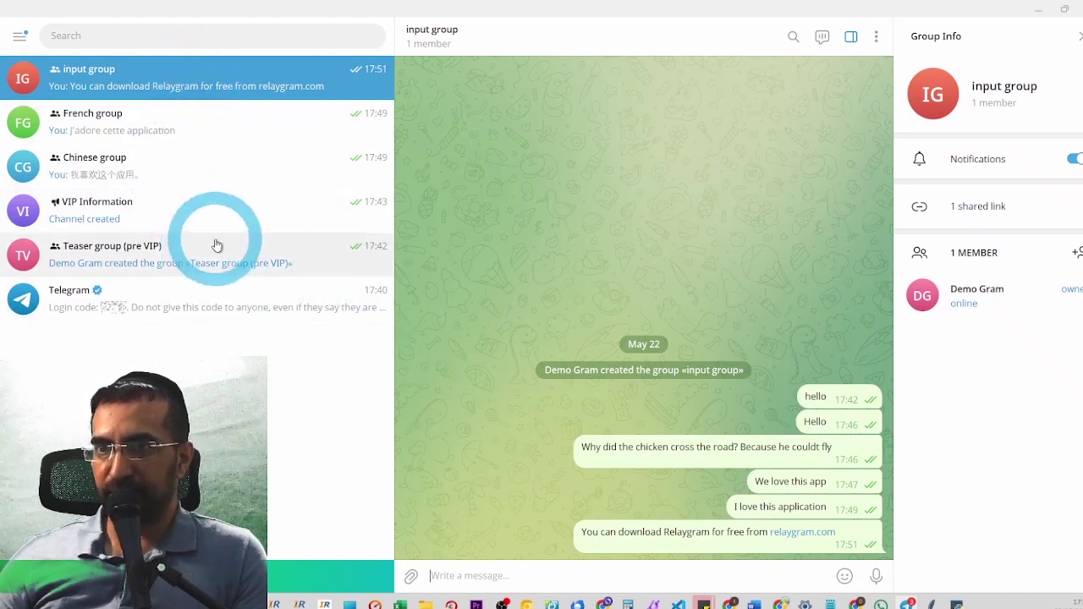
{"action": "left_click", "coordinate": [315, 260]}
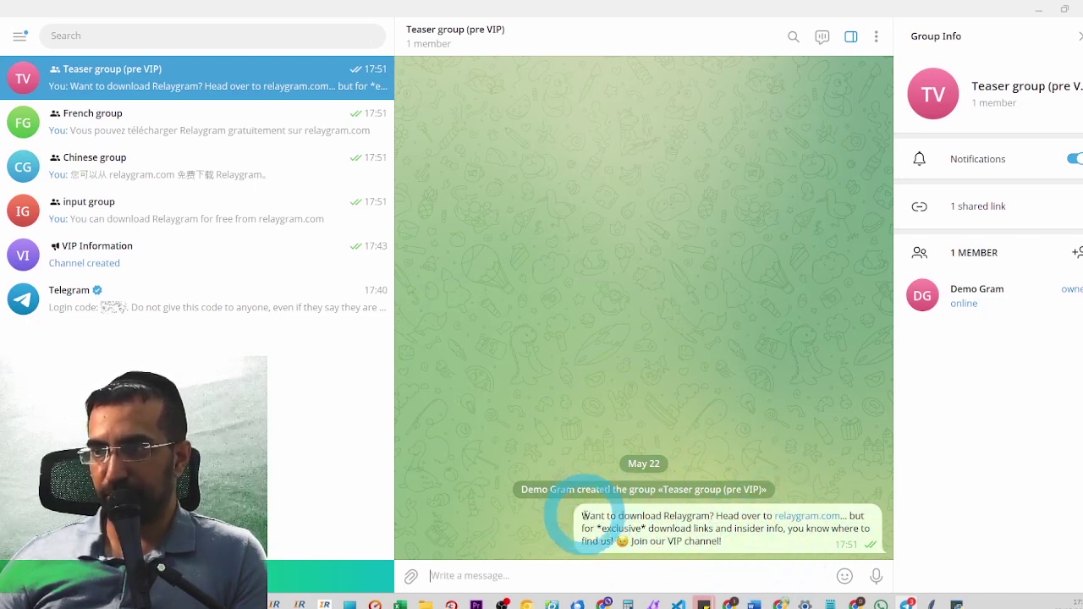
Step: Check the forwarded messages in the Teaser, French and Chinese groups and return to RelayGram
{"action": "left_click", "coordinate": [723, 553]}
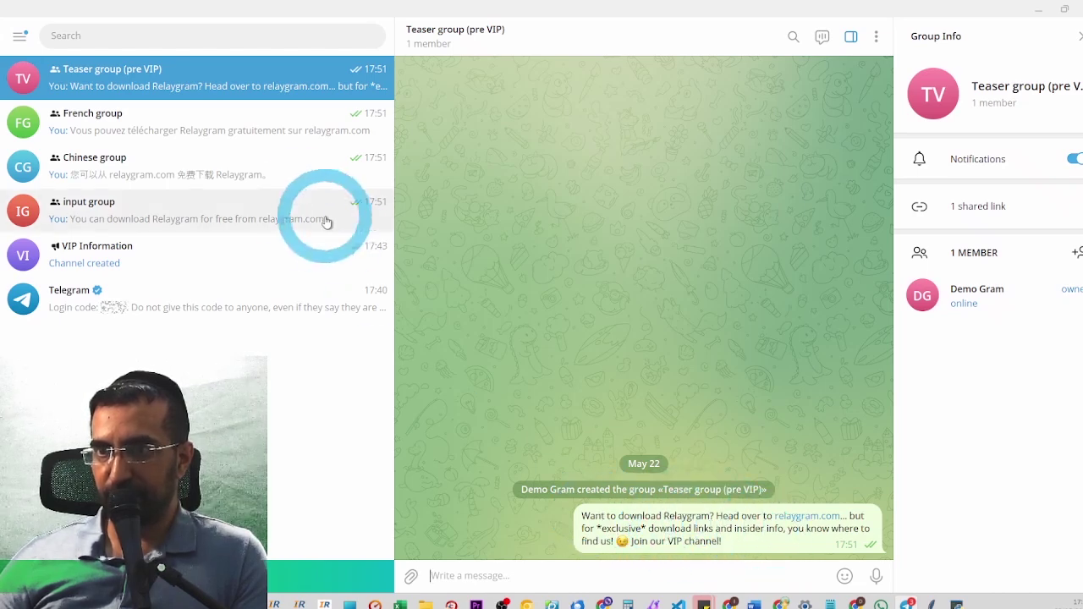
{"action": "left_click", "coordinate": [236, 134]}
{"action": "left_click_drag", "start_coordinate": [778, 567], "coordinate": [595, 539]}
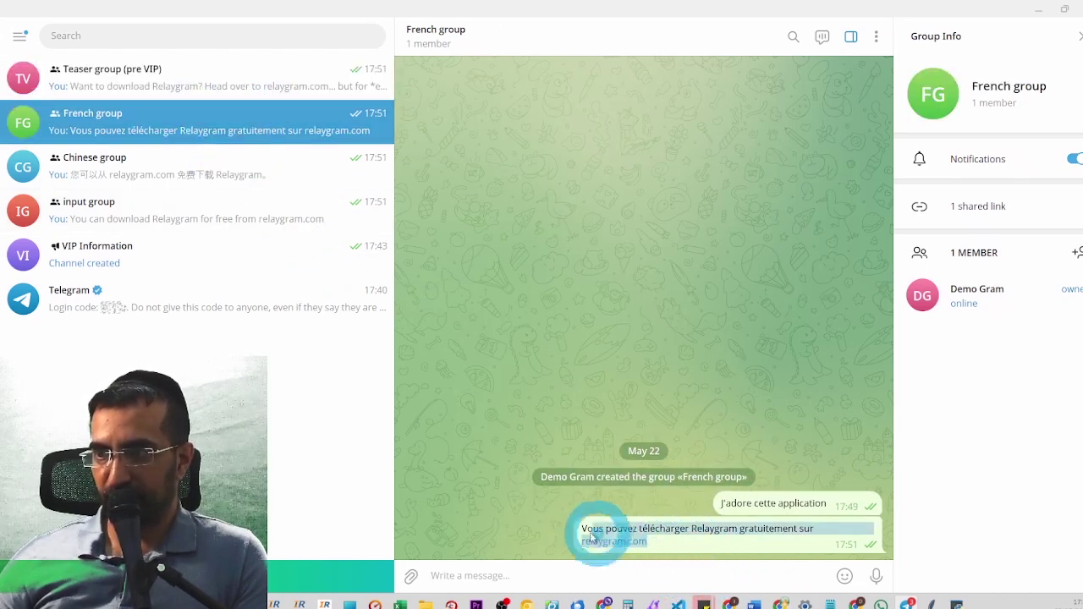
{"action": "left_click", "coordinate": [175, 169]}
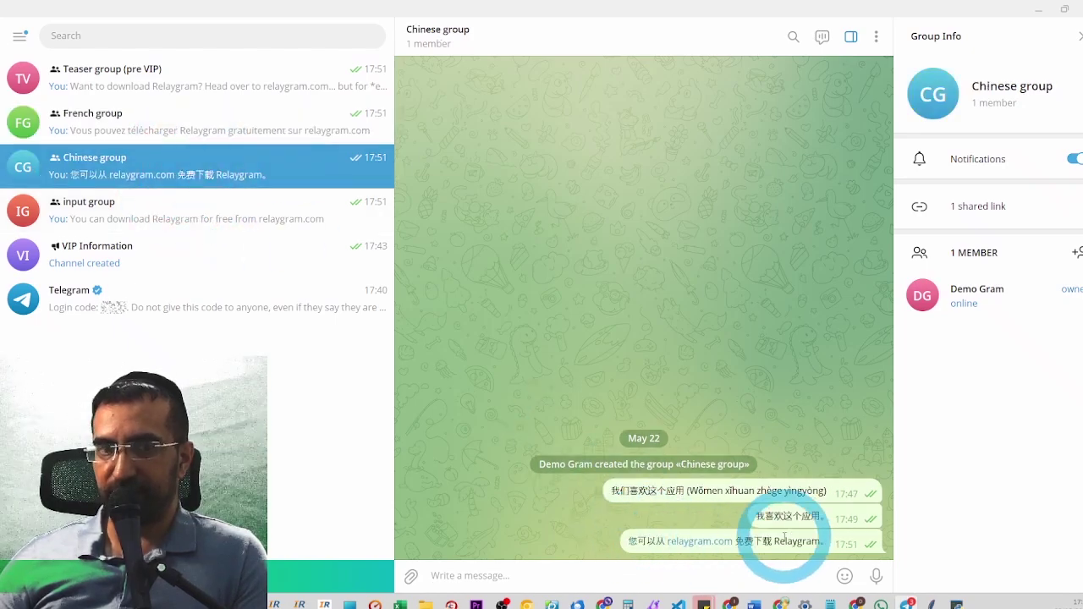
{"action": "left_click", "coordinate": [1040, 10]}
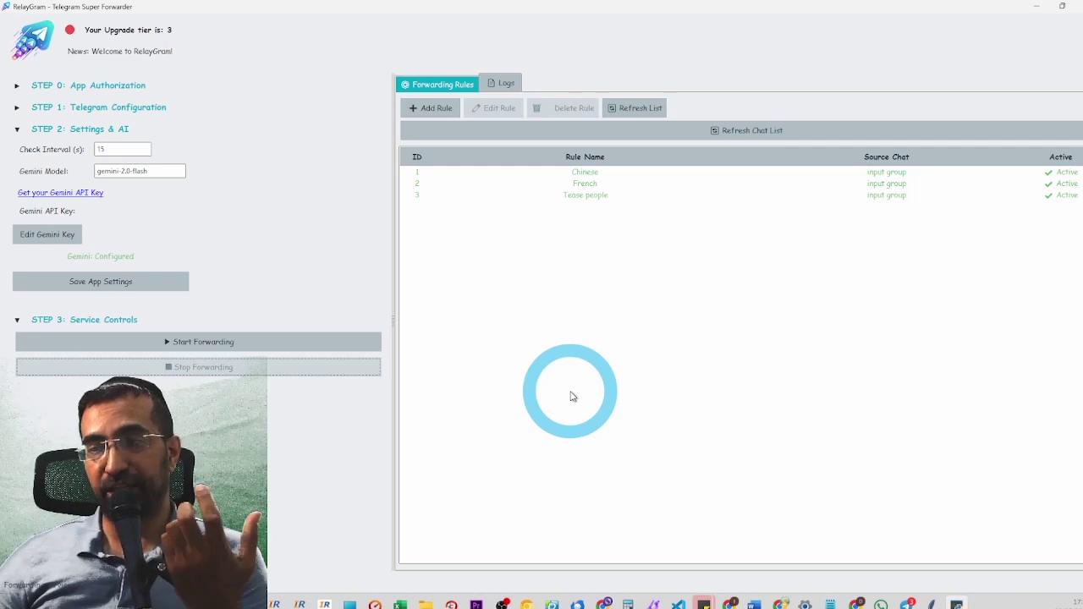
Step: Start a new forwarding rule and add the AI condition prompt "if the message has a username dont send it"
{"action": "left_click", "coordinate": [424, 113]}
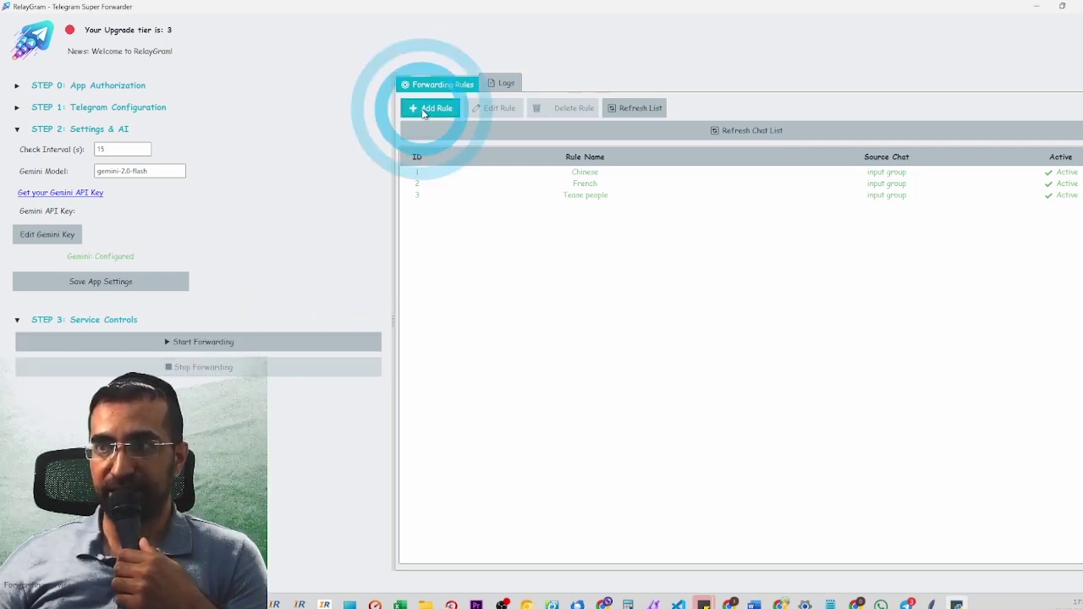
{"action": "scroll", "coordinate": [702, 381], "scroll_direction": "down", "scroll_amount": 10}
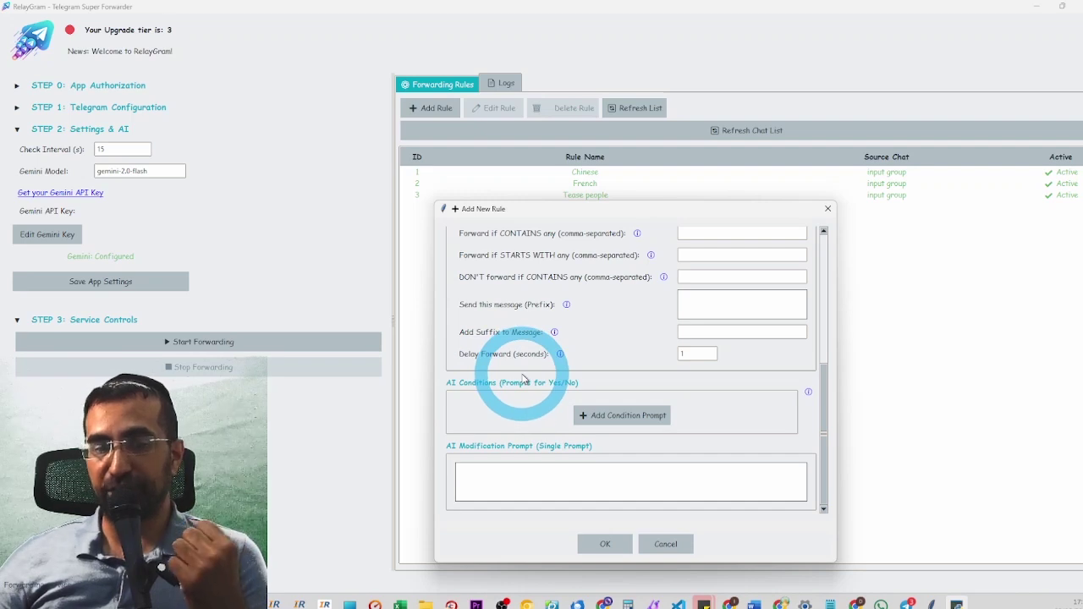
{"action": "left_click", "coordinate": [583, 416]}
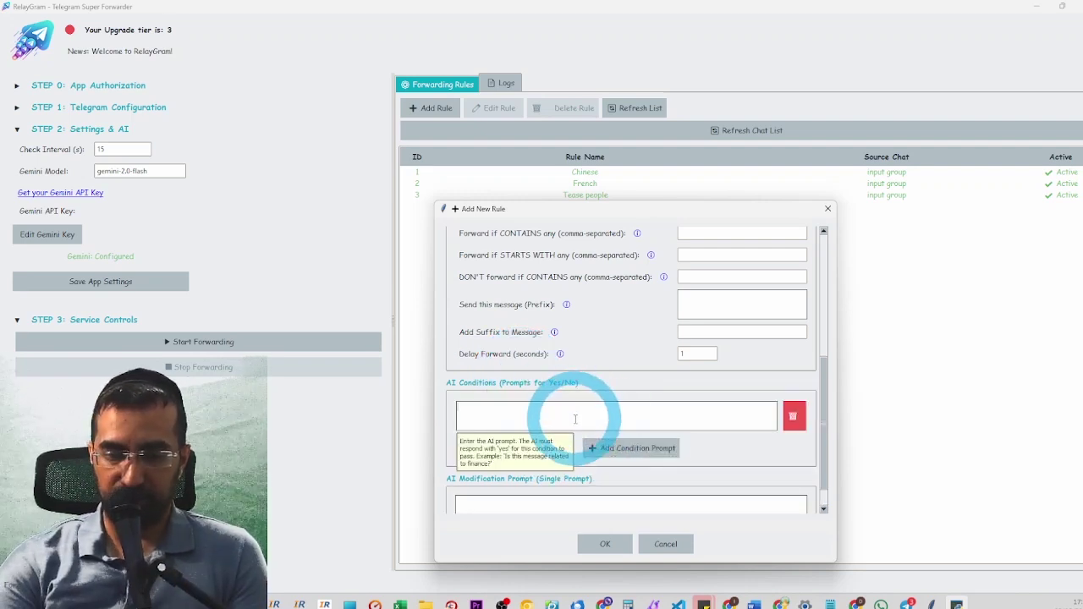
{"action": "type", "text": "if the message has a username dont send it"}
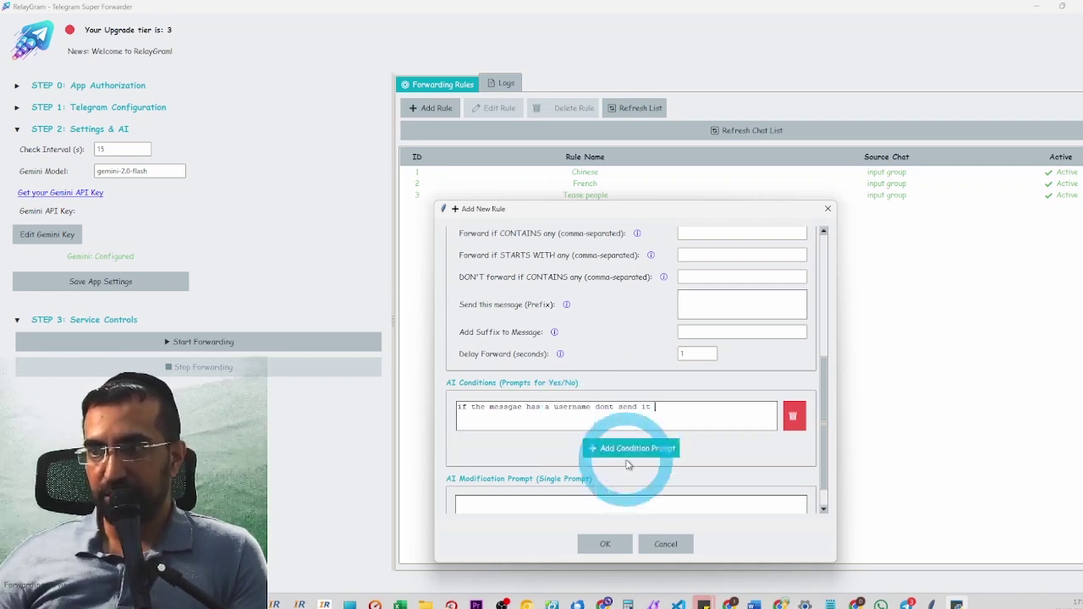
{"action": "scroll", "coordinate": [677, 491], "scroll_direction": "down", "scroll_amount": 1}
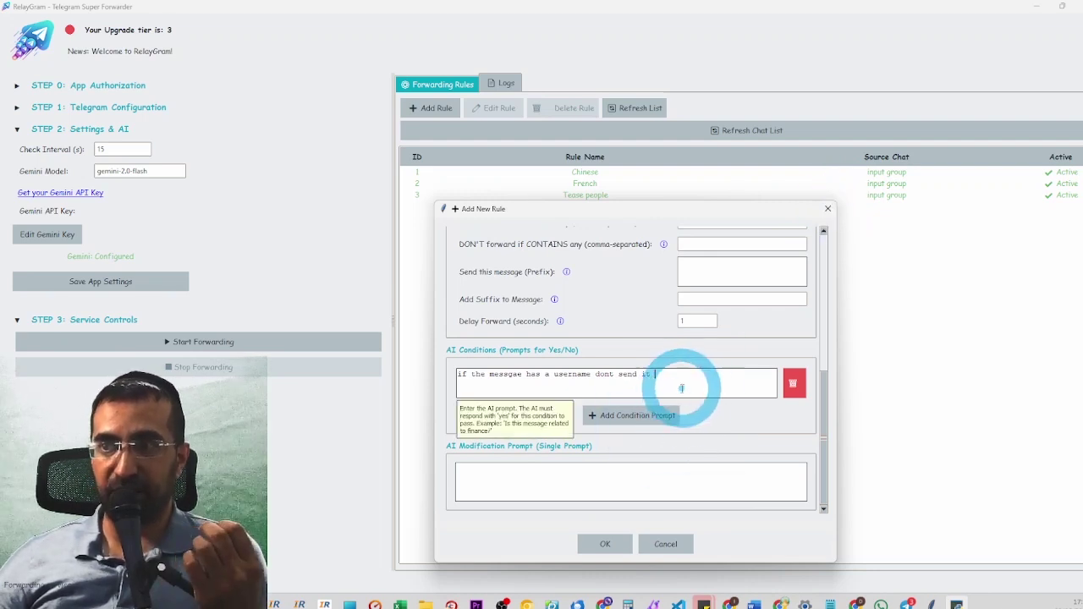
Step: Replace the AI condition prompt with "Is the message positive? if yes send"
{"action": "left_click_drag", "start_coordinate": [684, 381], "coordinate": [462, 371]}
{"action": "key", "text": "BackSpace"}
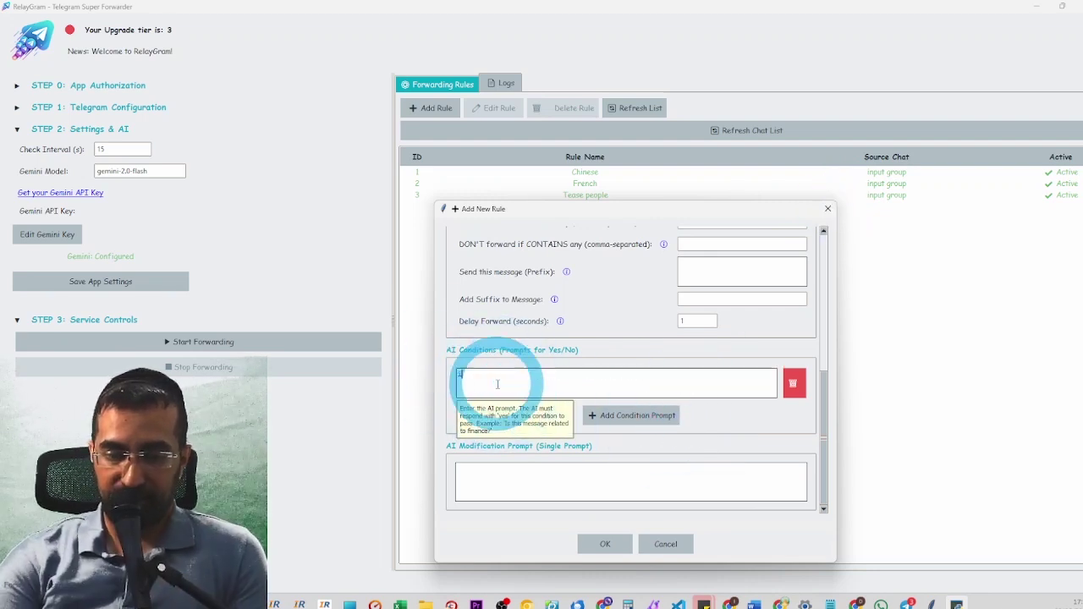
{"action": "type", "text": "if the messgae i"}
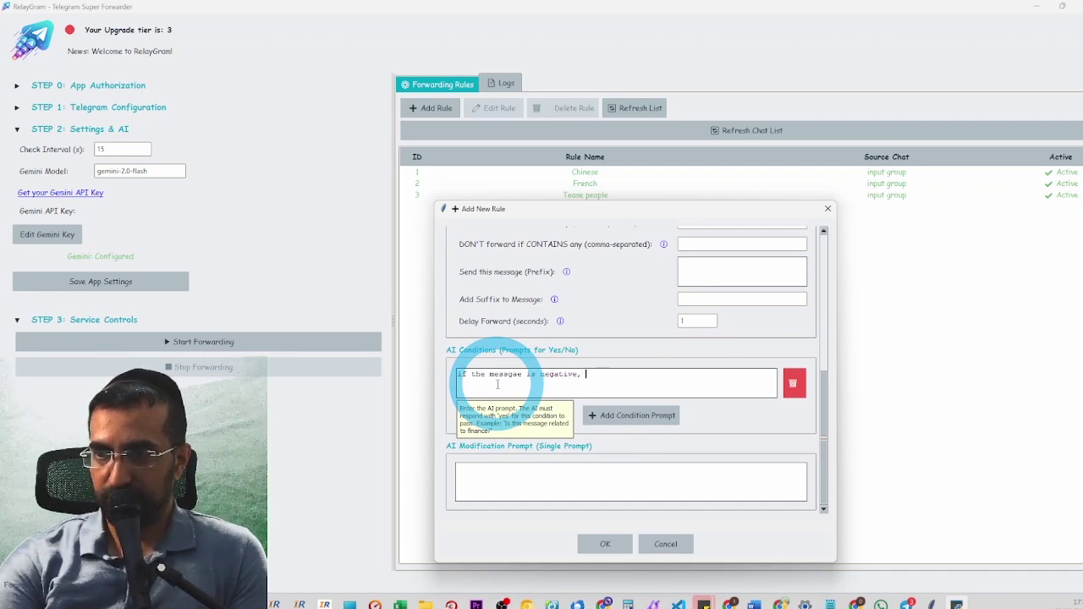
{"action": "type", "text": "s negative,"}
{"action": "key", "text": "ctrl+a"}
{"action": "type", "text": "Is the me"}
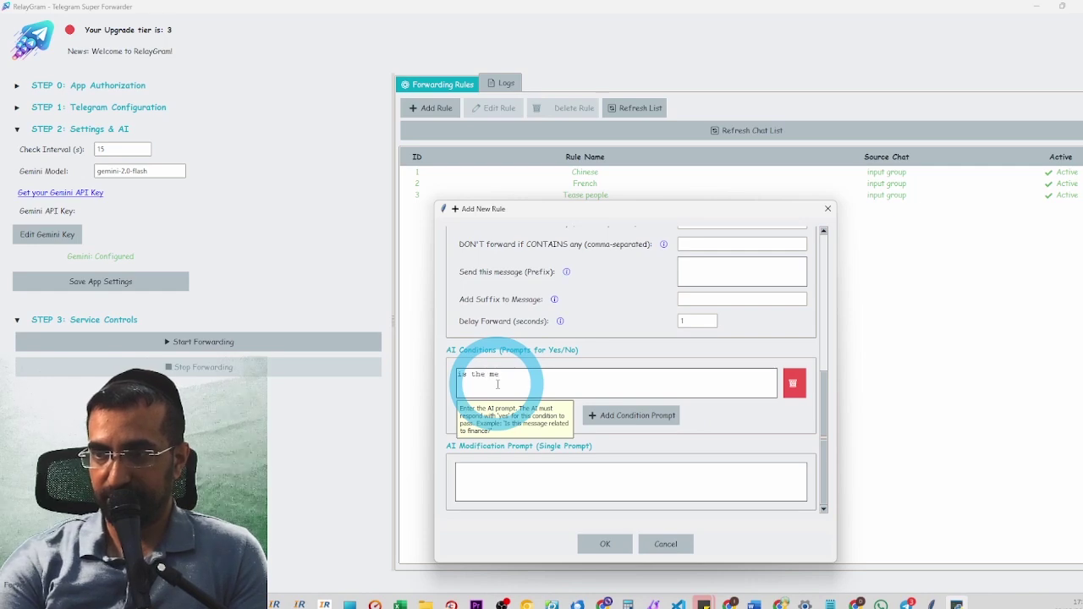
{"action": "key", "text": "ctrl+a"}
{"action": "type", "text": "Is the"}
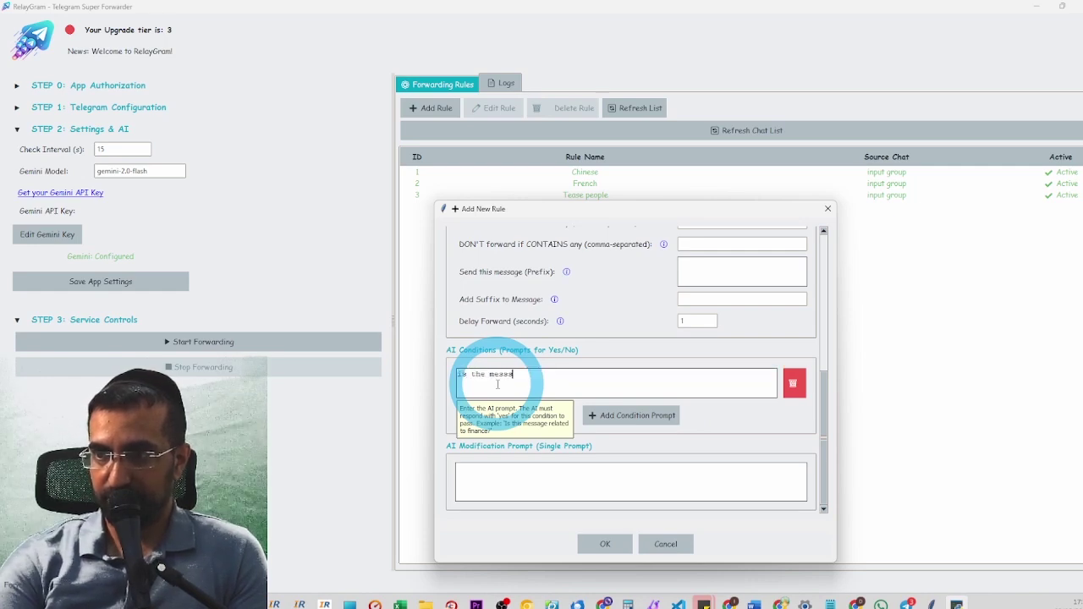
{"action": "type", "text": " message positive?"}
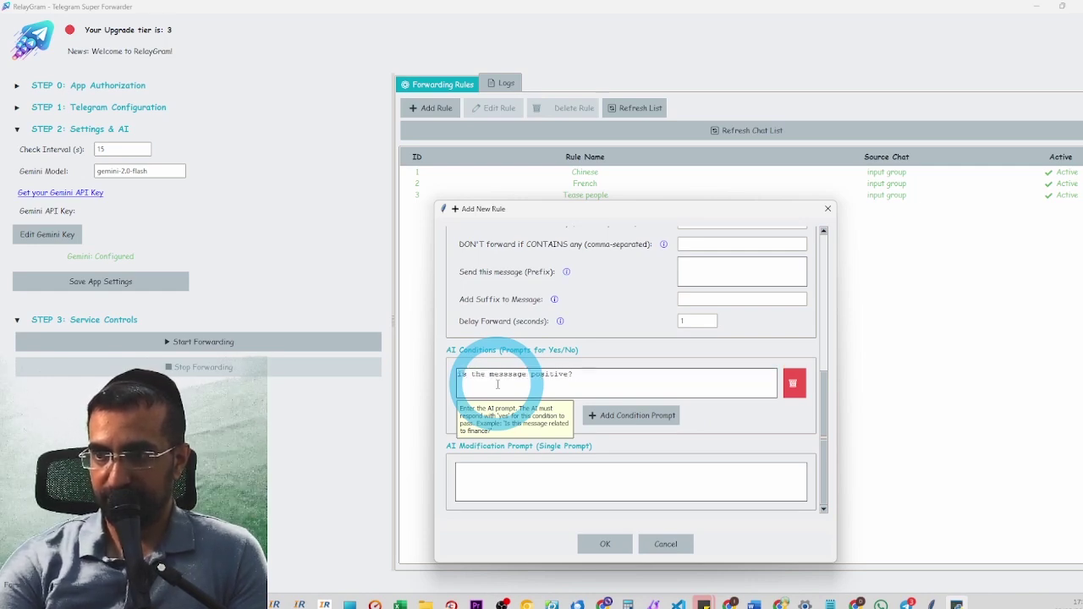
{"action": "type", "text": " if yes send"}
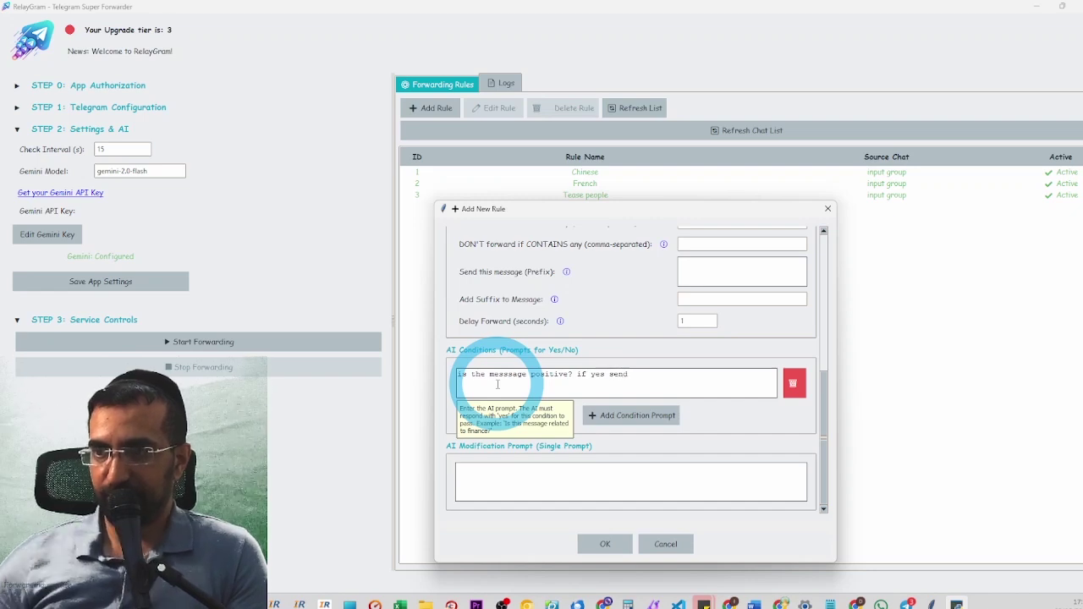
Step: Add a second, empty AI condition prompt, delete it and discard the new rule
{"action": "left_click", "coordinate": [626, 414]}
{"action": "left_click", "coordinate": [546, 413]}
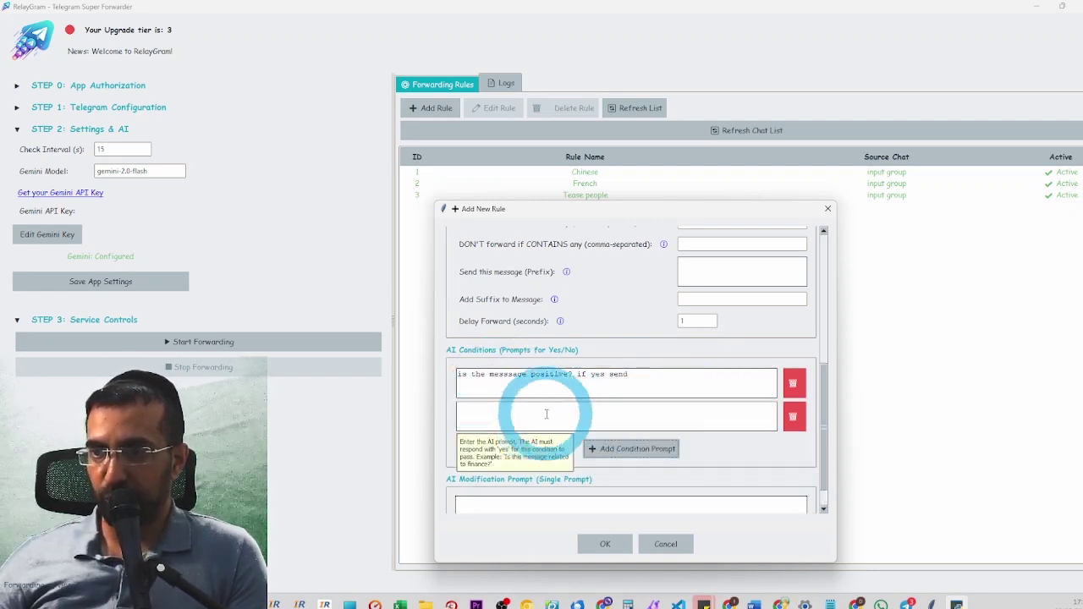
{"action": "left_click", "coordinate": [793, 415]}
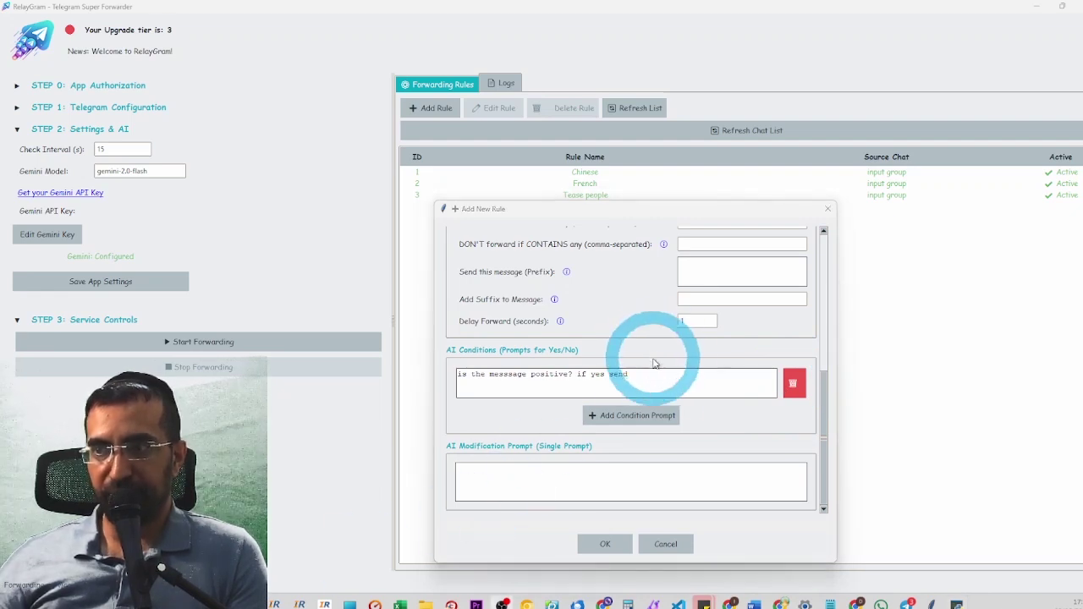
{"action": "mouse_move", "coordinate": [658, 372]}
{"action": "left_click", "coordinate": [658, 544]}
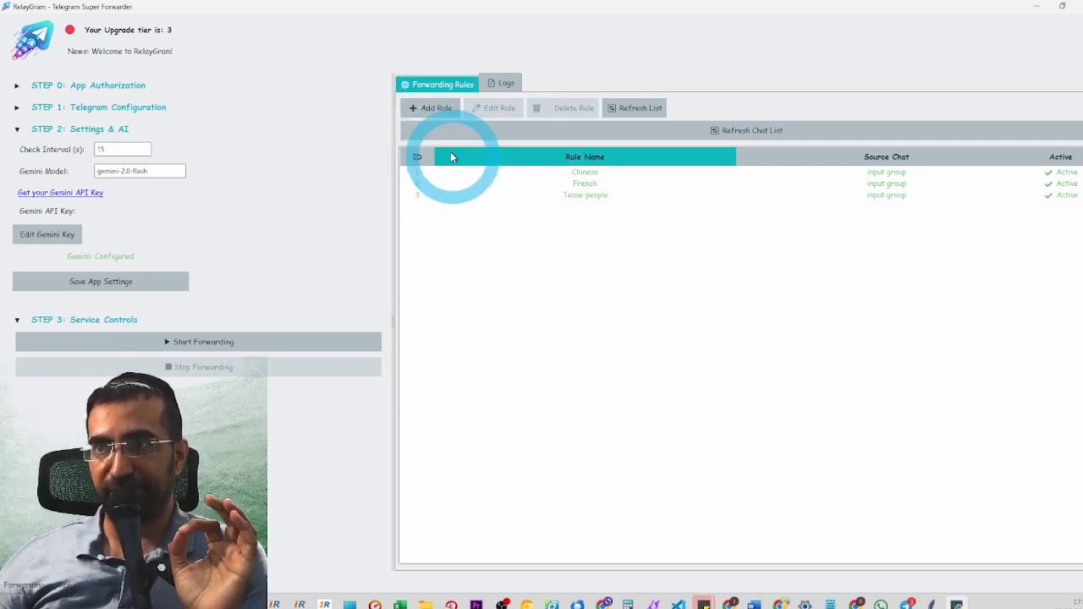
{"action": "left_click", "coordinate": [431, 110]}
{"action": "left_click", "coordinate": [585, 241]}
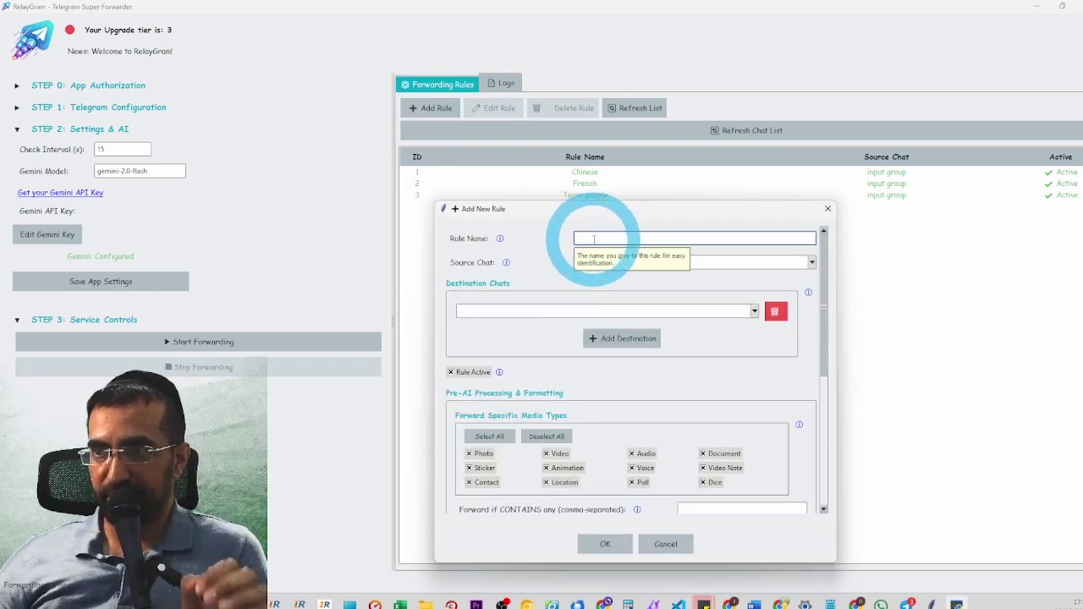
{"action": "type", "text": "FAQ"}
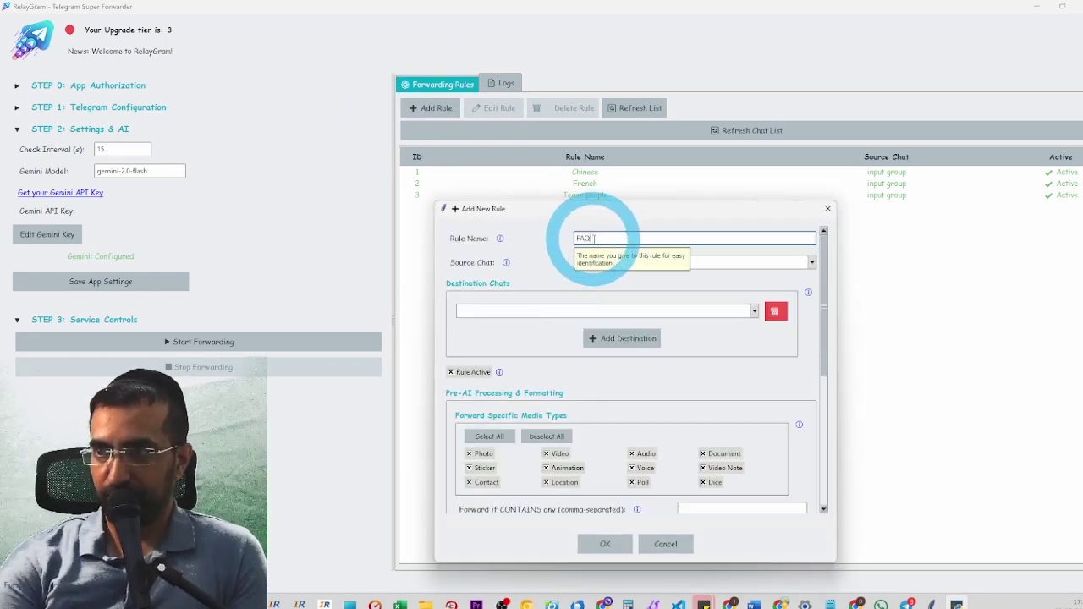
{"action": "type", "text": " responder"}
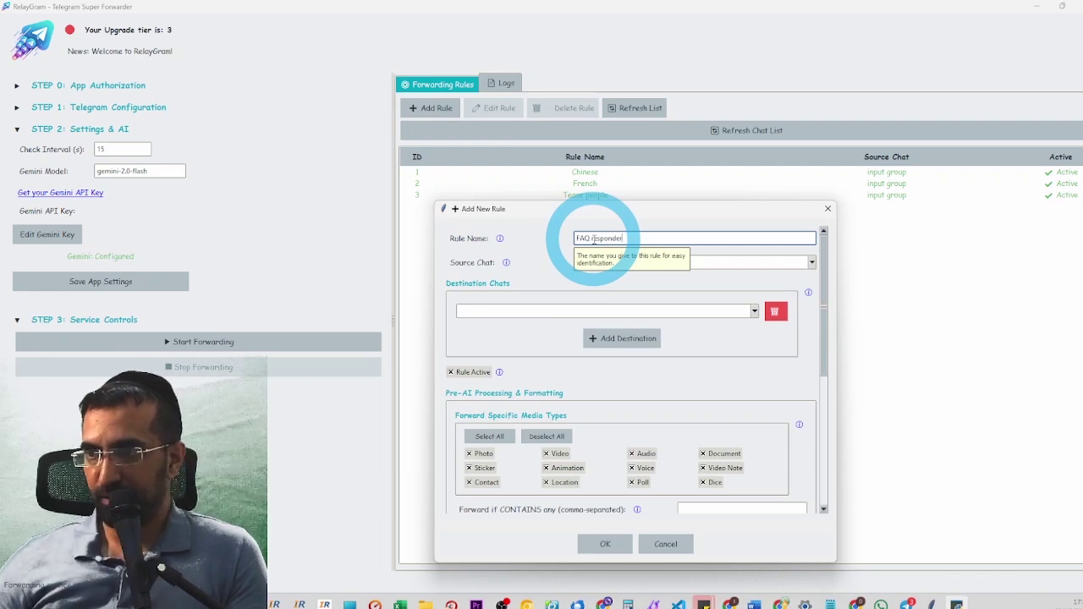
{"action": "left_click", "coordinate": [638, 263]}
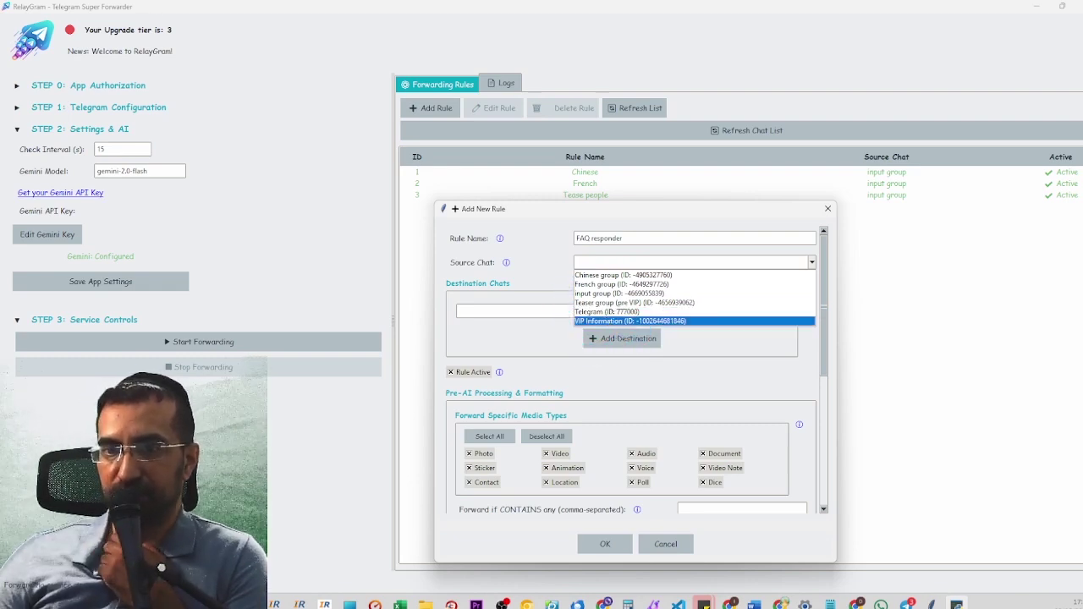
Step: Switch to Telegram, look at the Chinese group and input group chats, and return to RelayGram
{"action": "key", "text": "alt+Tab"}
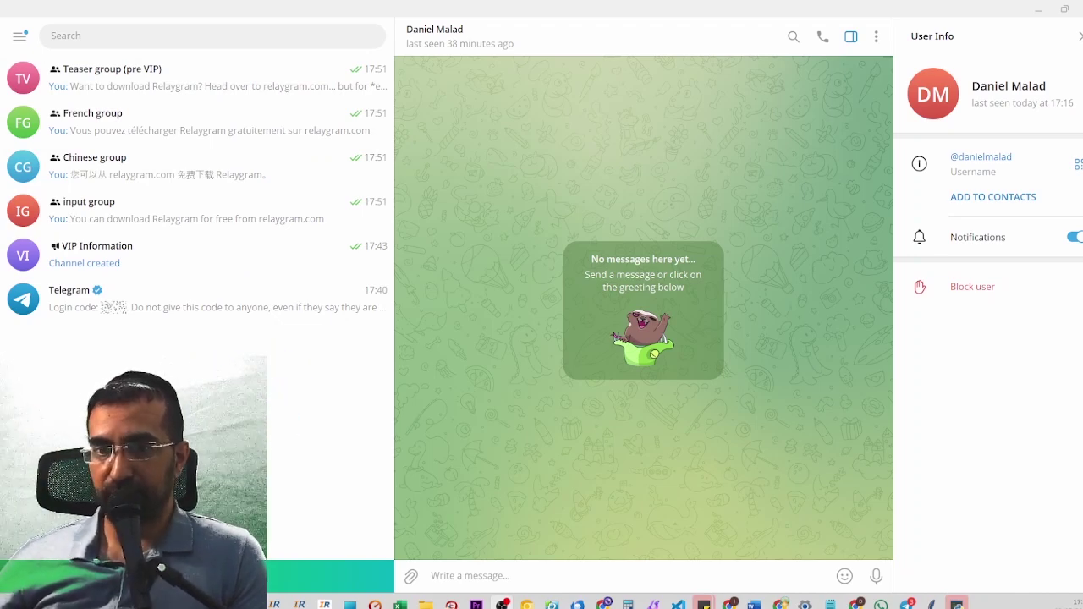
{"action": "left_click", "coordinate": [212, 165]}
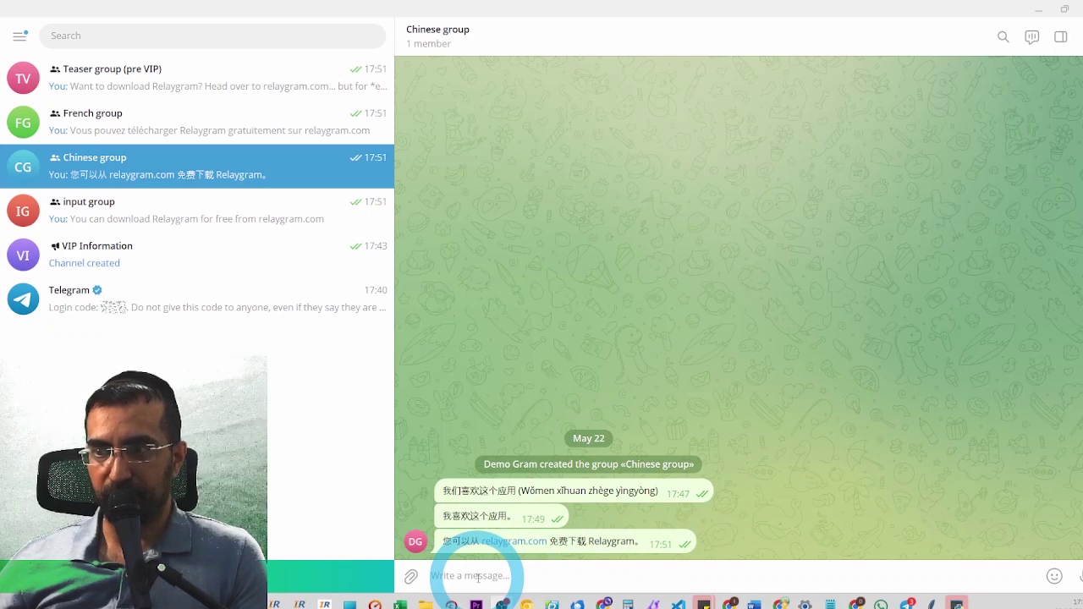
{"action": "left_click", "coordinate": [266, 218]}
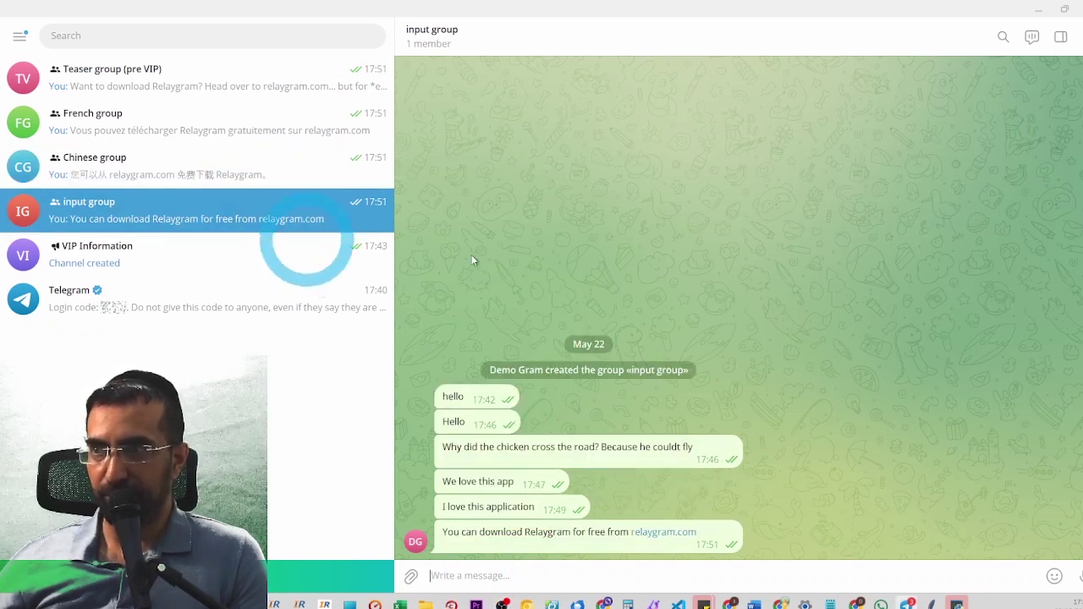
{"action": "left_click", "coordinate": [1016, 16]}
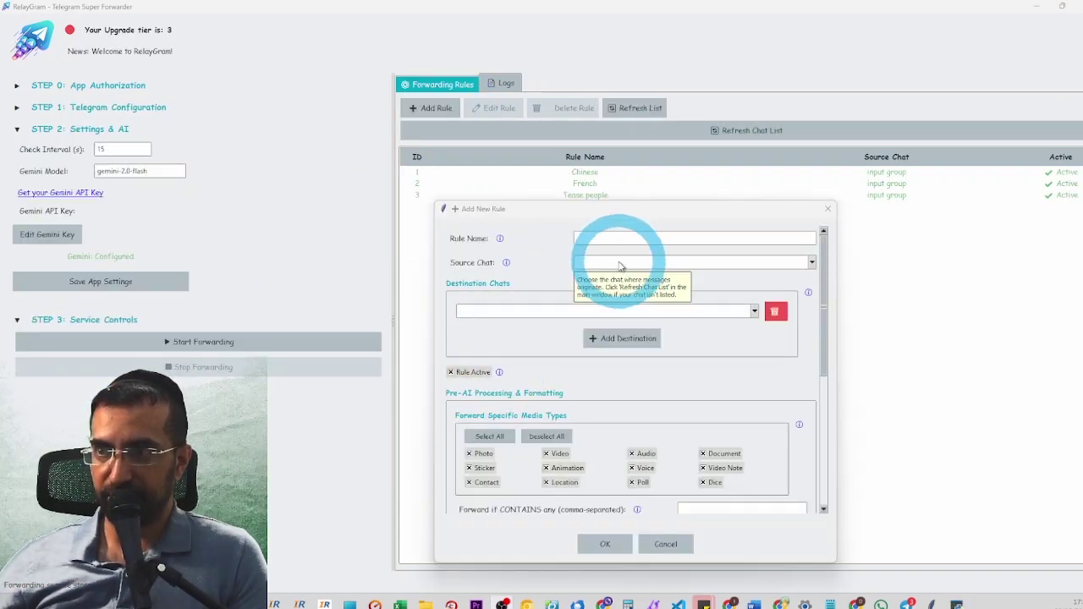
Step: Try to set up a new rule named "FAQ" with VIP Information as source chat, and close it without saving
{"action": "left_click", "coordinate": [621, 269]}
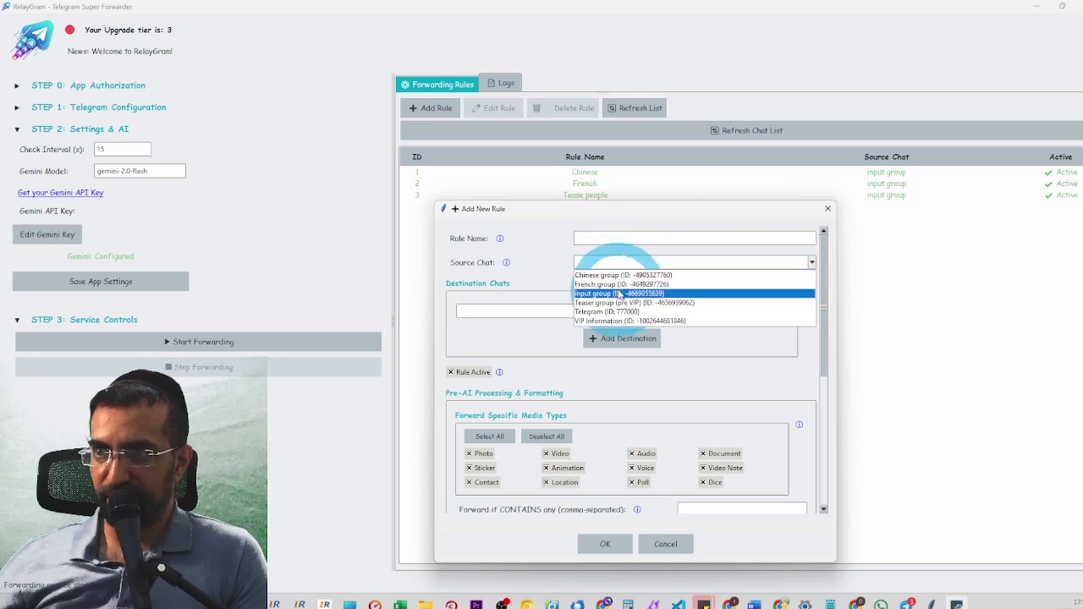
{"action": "left_click", "coordinate": [624, 338]}
{"action": "left_click", "coordinate": [616, 238]}
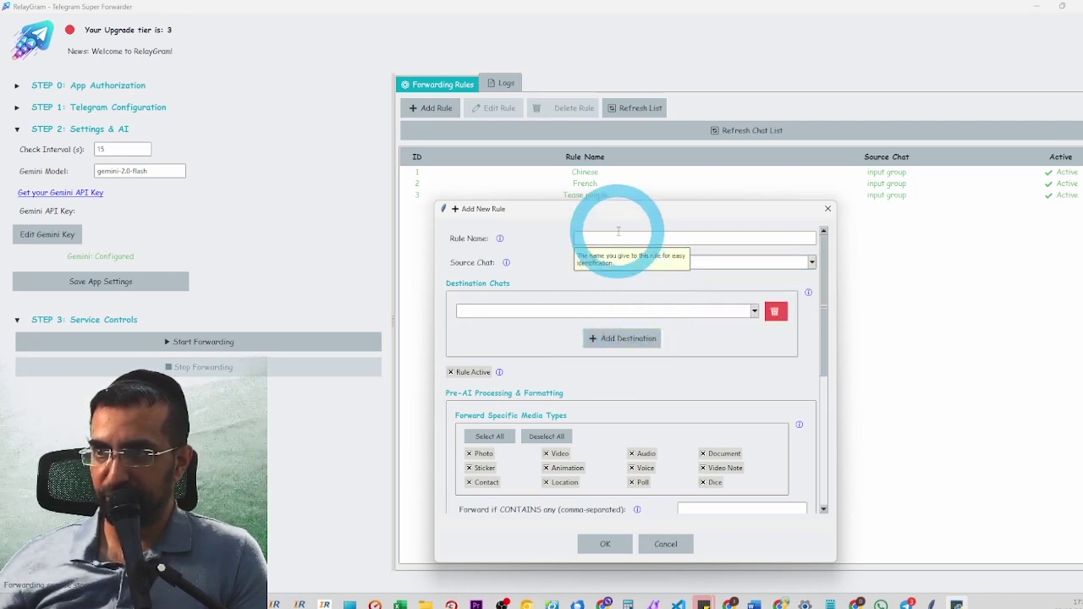
{"action": "type", "text": "FAQ"}
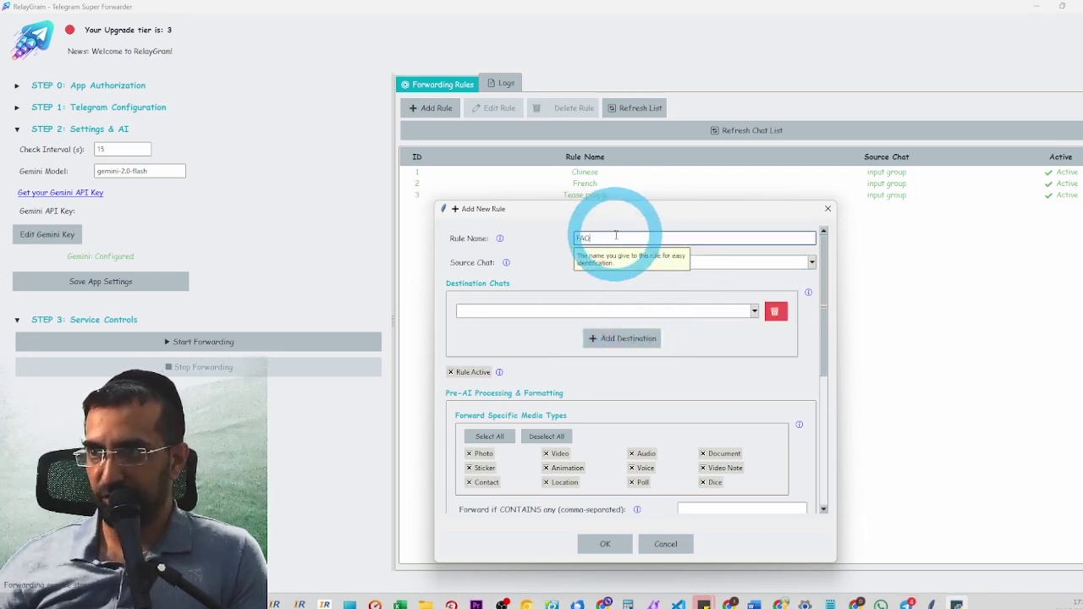
{"action": "left_click", "coordinate": [539, 319]}
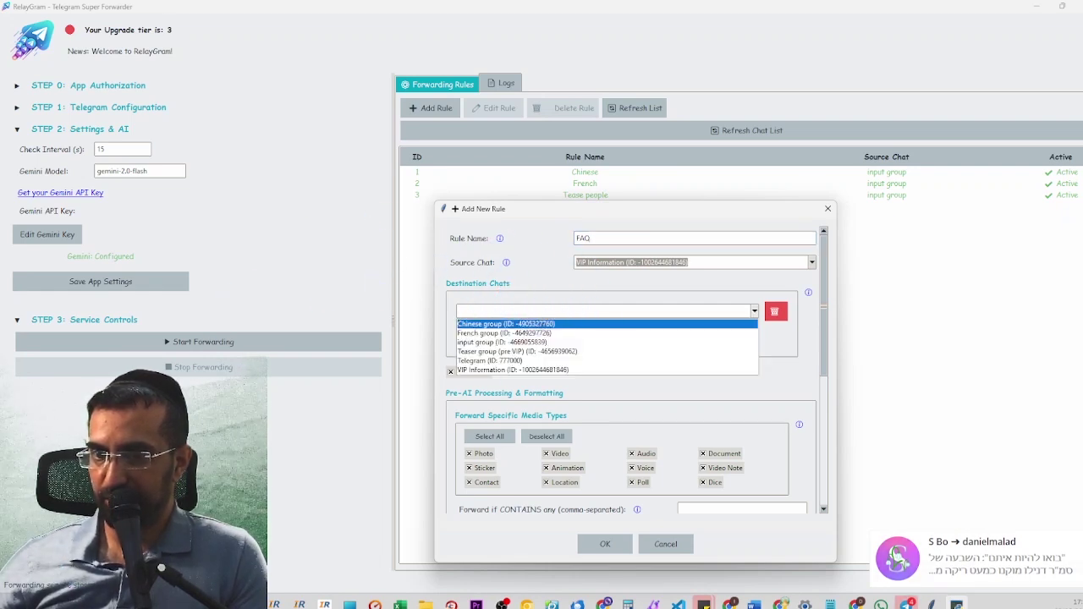
{"action": "key", "text": "Escape"}
{"action": "left_click", "coordinate": [410, 428]}
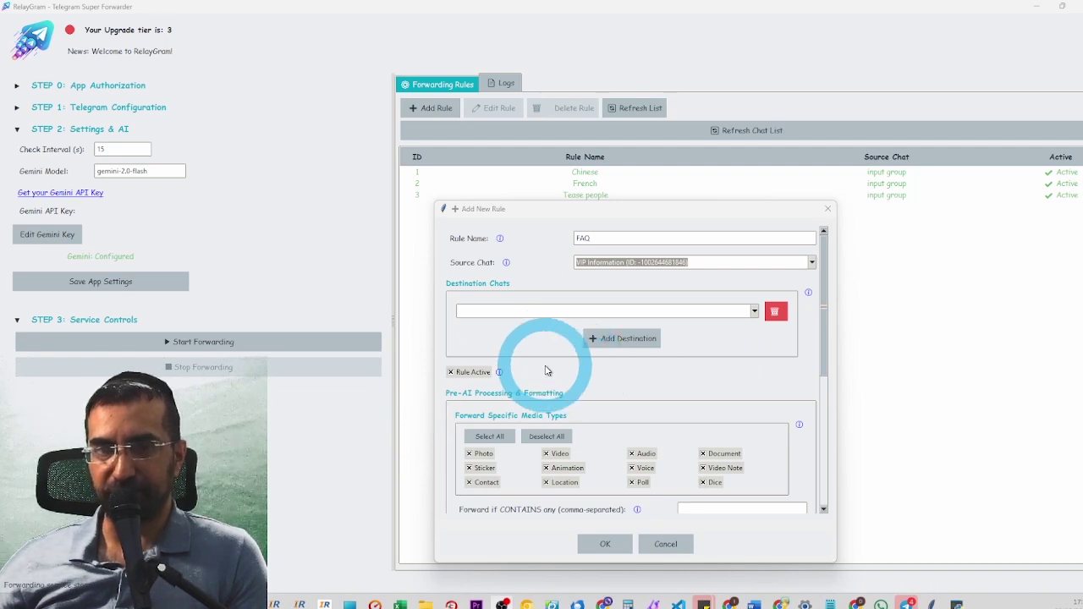
{"action": "left_click", "coordinate": [827, 209]}
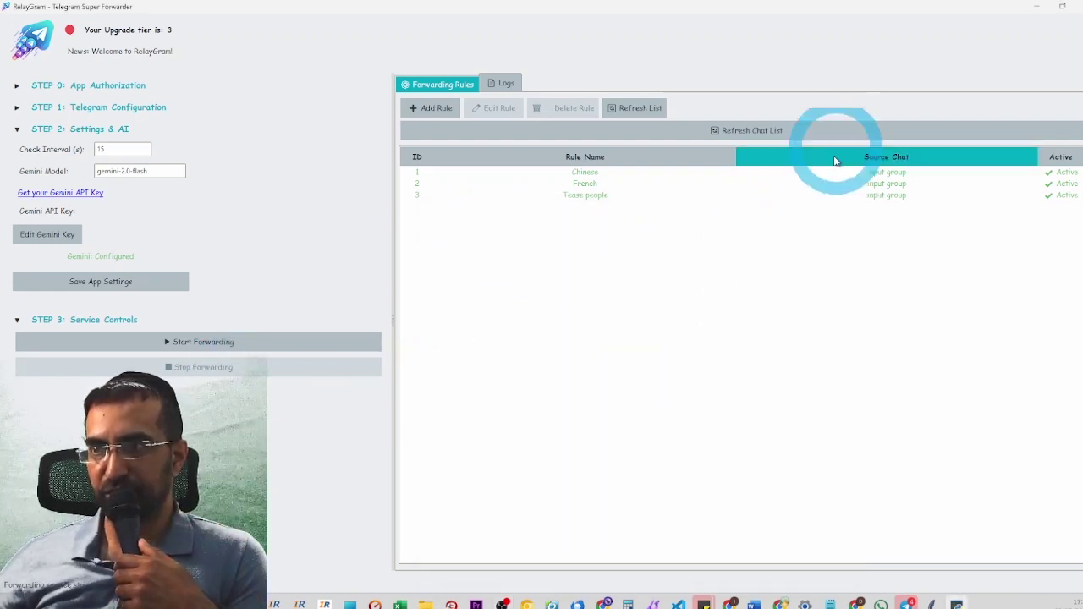
Step: View the app authorization details and collapse them again
{"action": "left_click", "coordinate": [106, 88]}
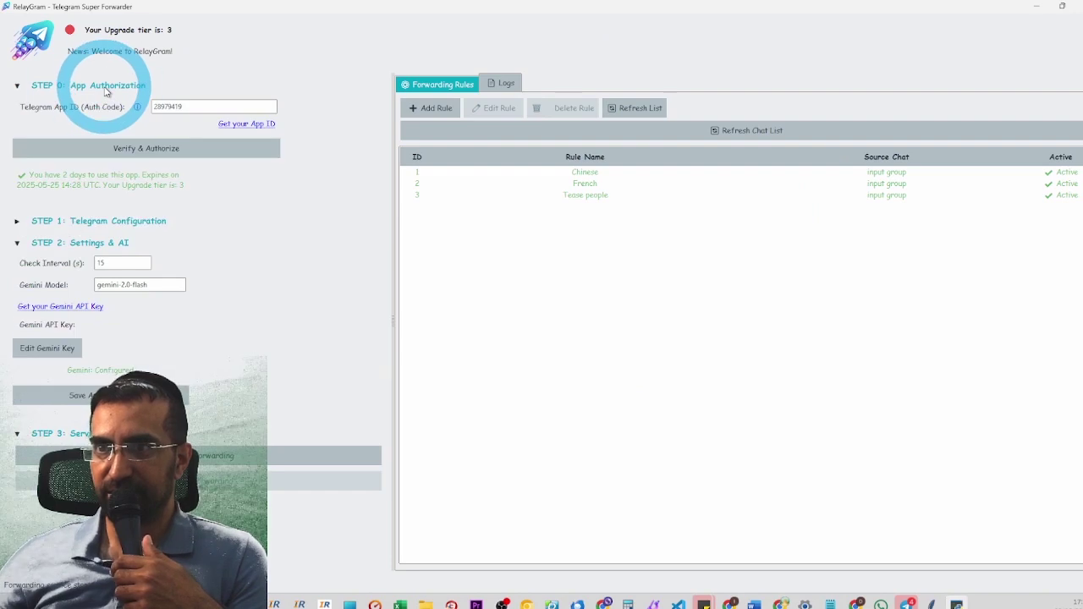
{"action": "left_click", "coordinate": [107, 88]}
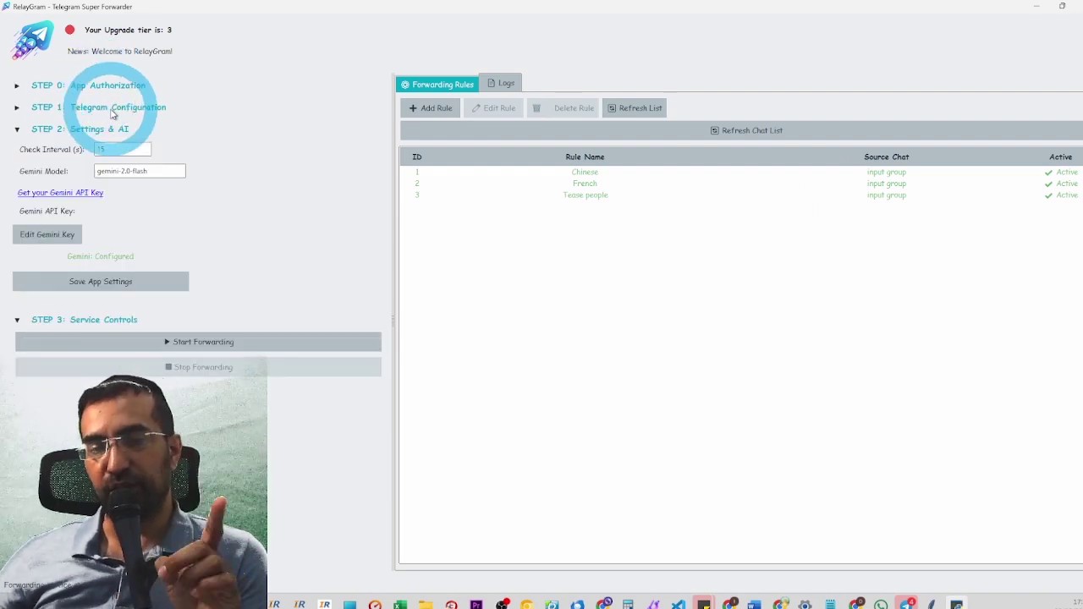